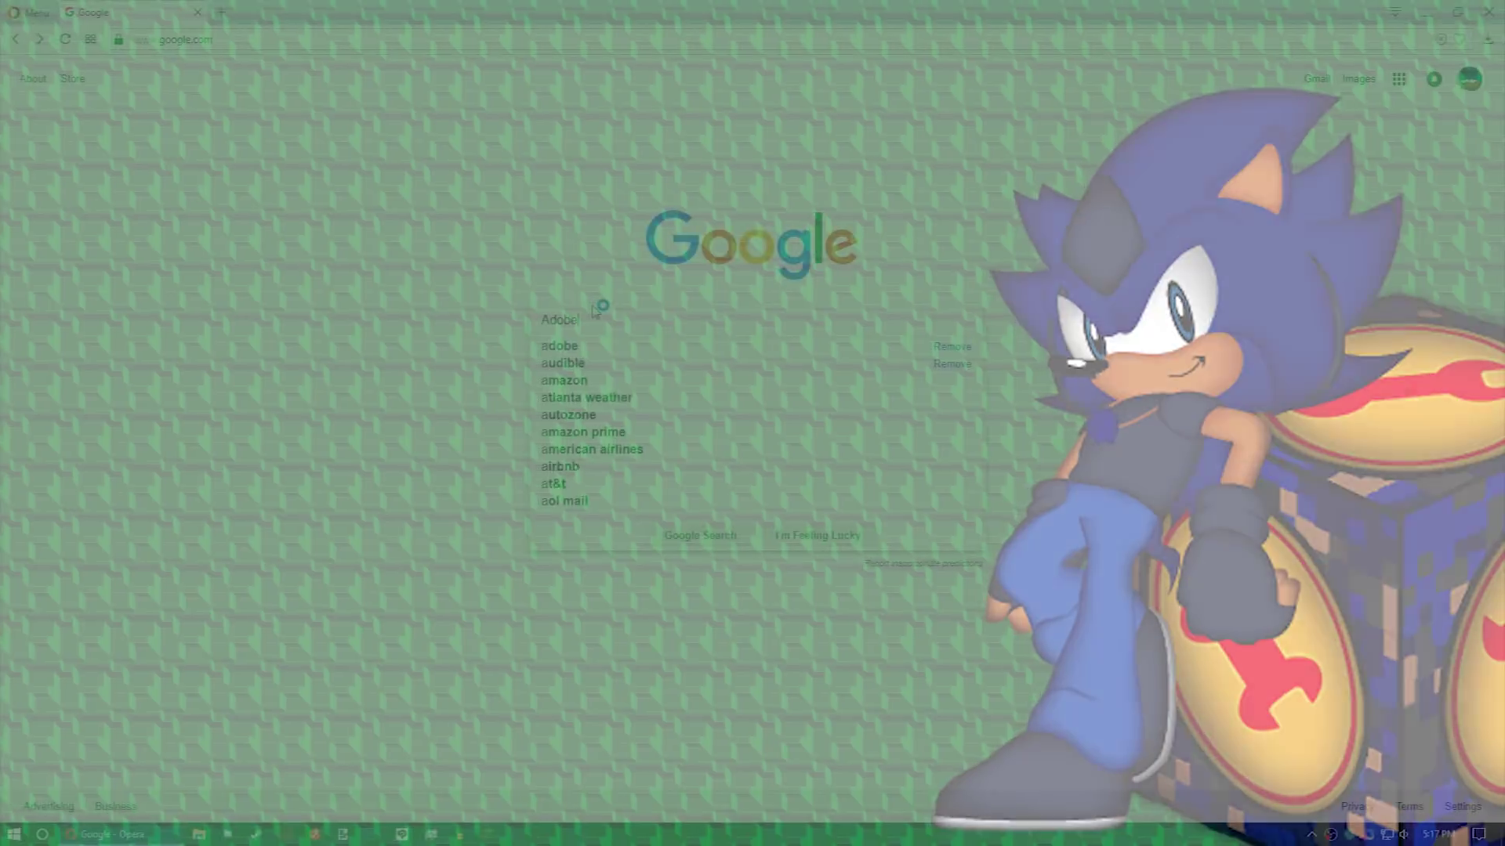
# Search Google for 'adobe creative cloud' and open the adobe.com Creative Cloud page.
pyautogui.write('Cre')
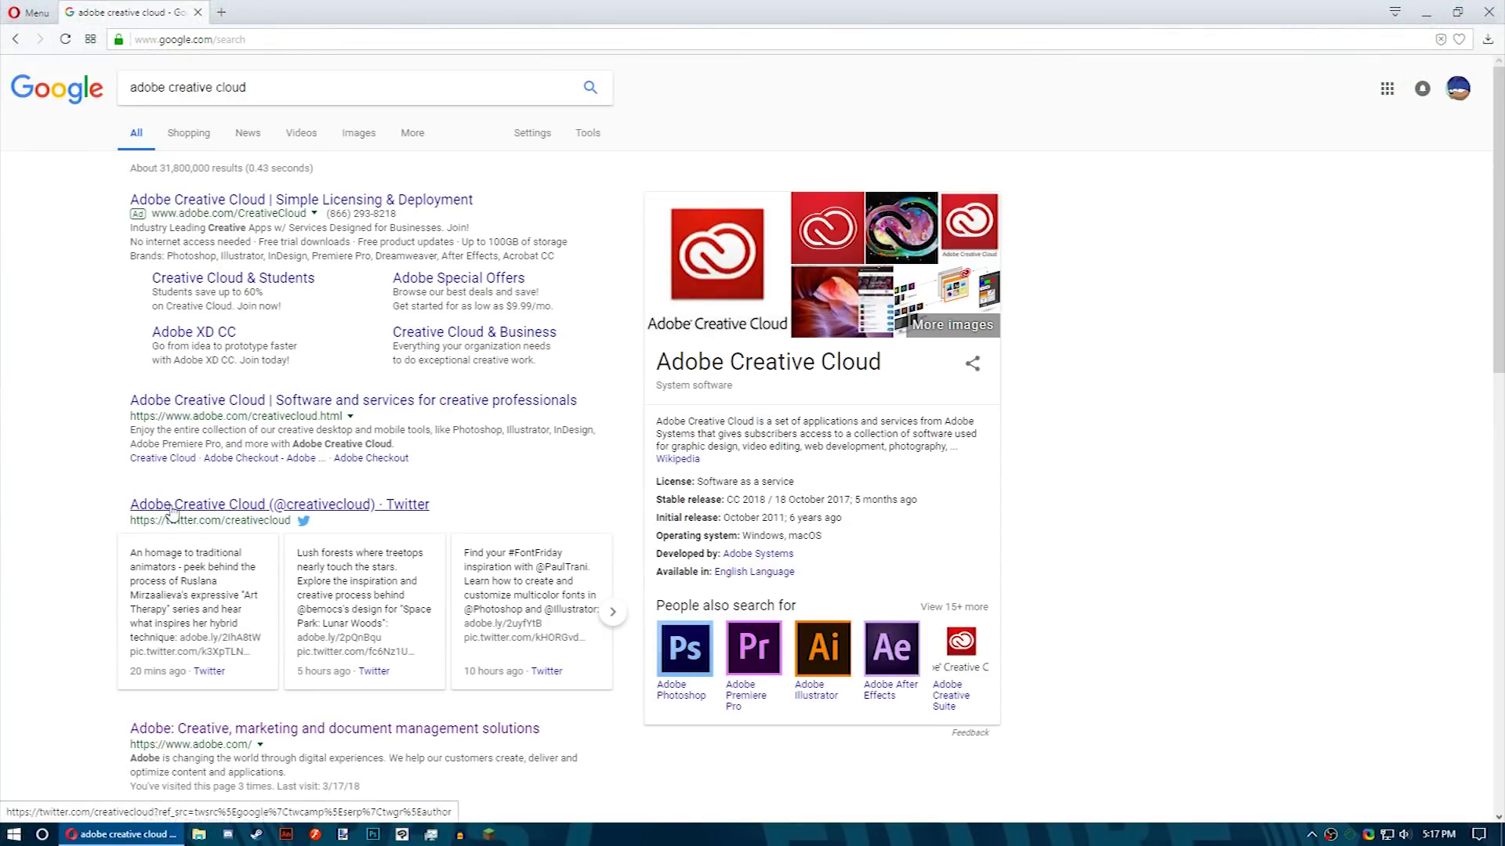
pyautogui.click(243, 409)
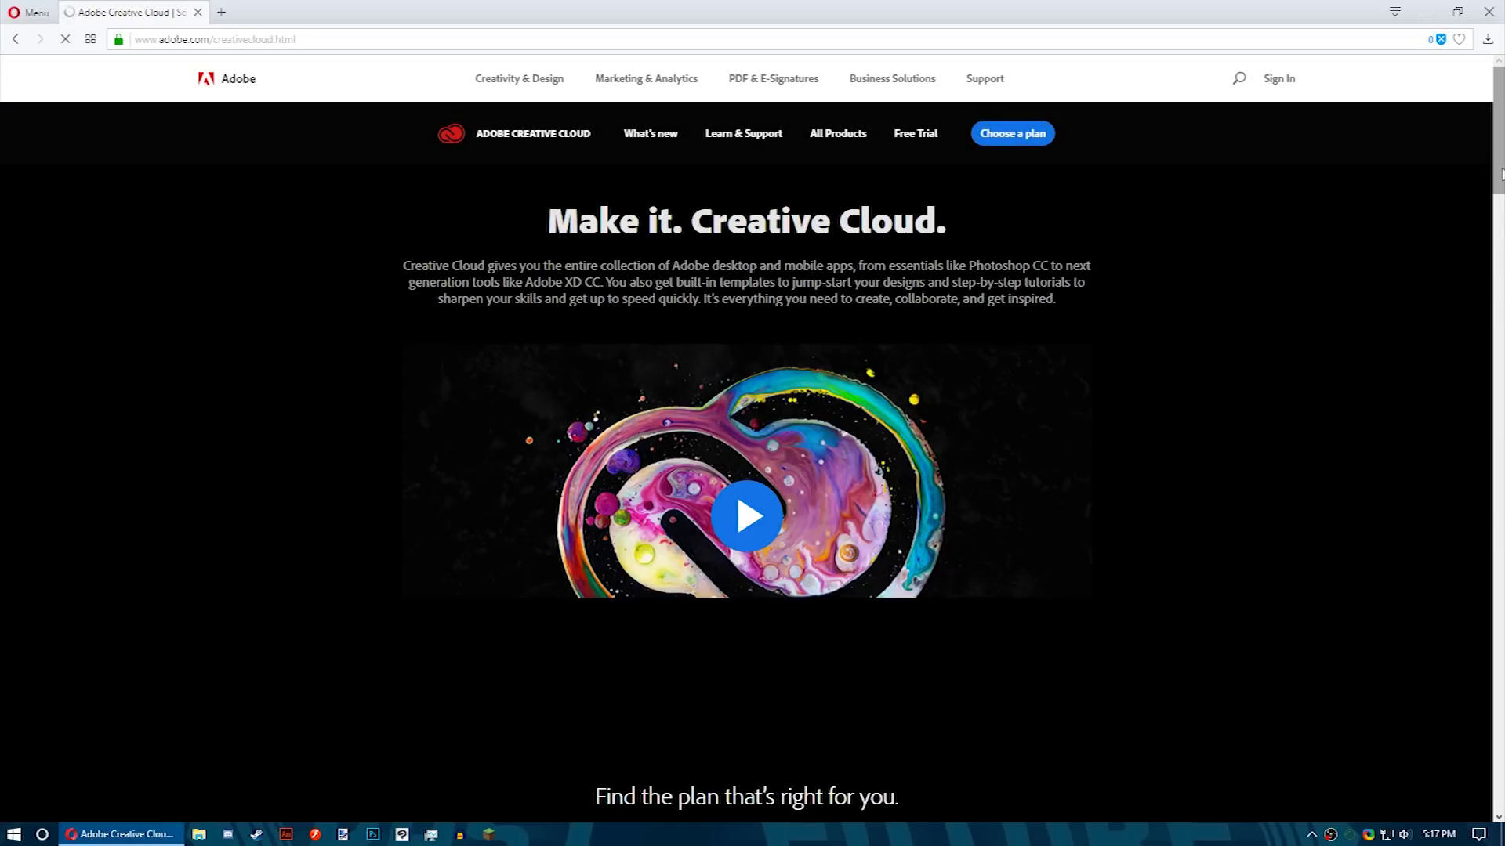
pyautogui.moveTo(1500, 174); pyautogui.dragTo(1500, 229)
pyautogui.scroll(-4, 1500, 229)
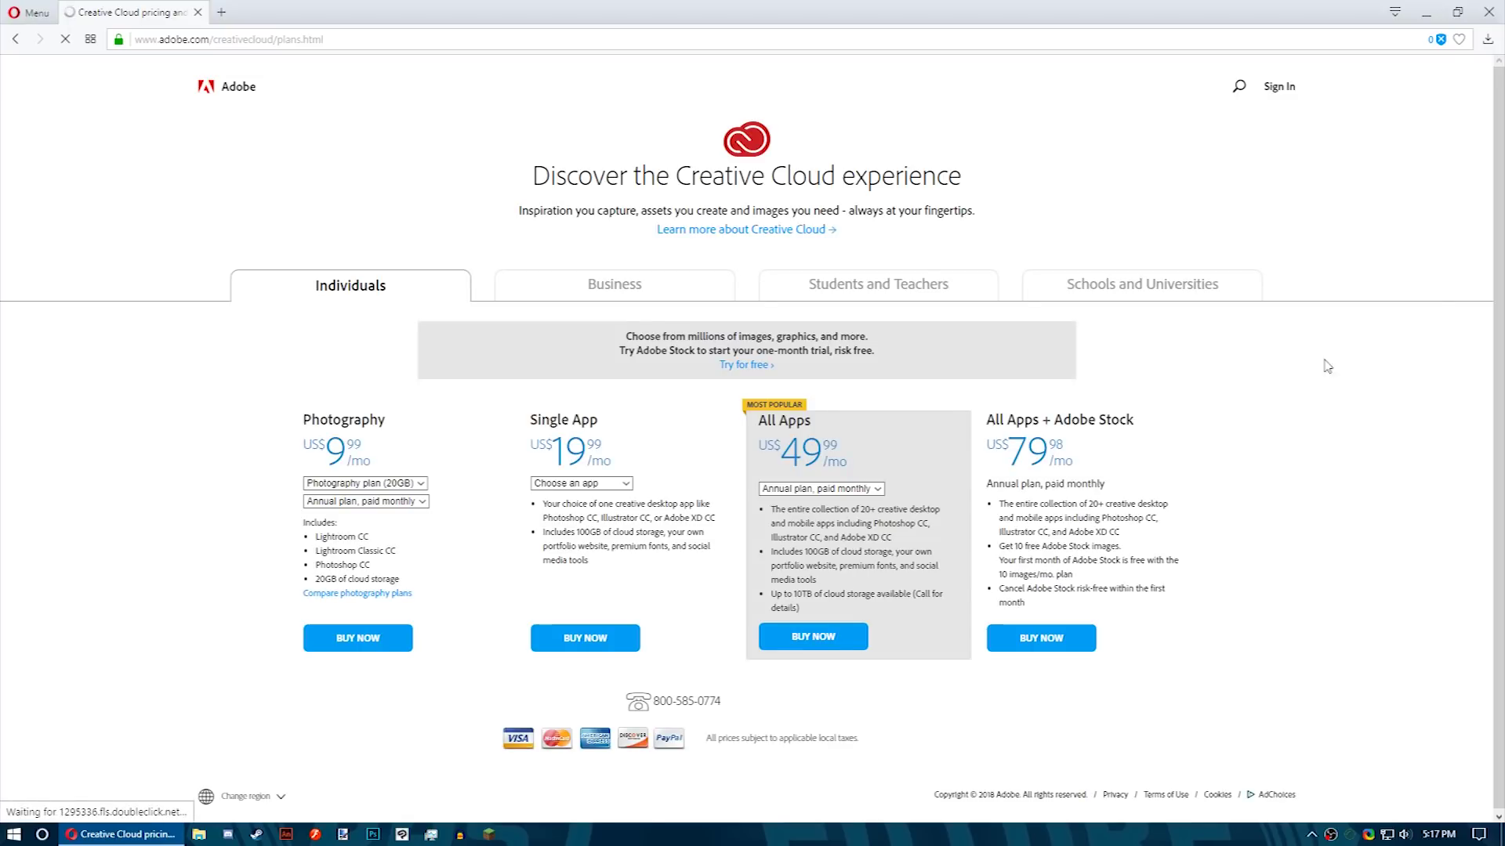
# Choose Animate (Flash Pro) as the Single App plan, leaving billing options unchanged.
pyautogui.click(594, 481)
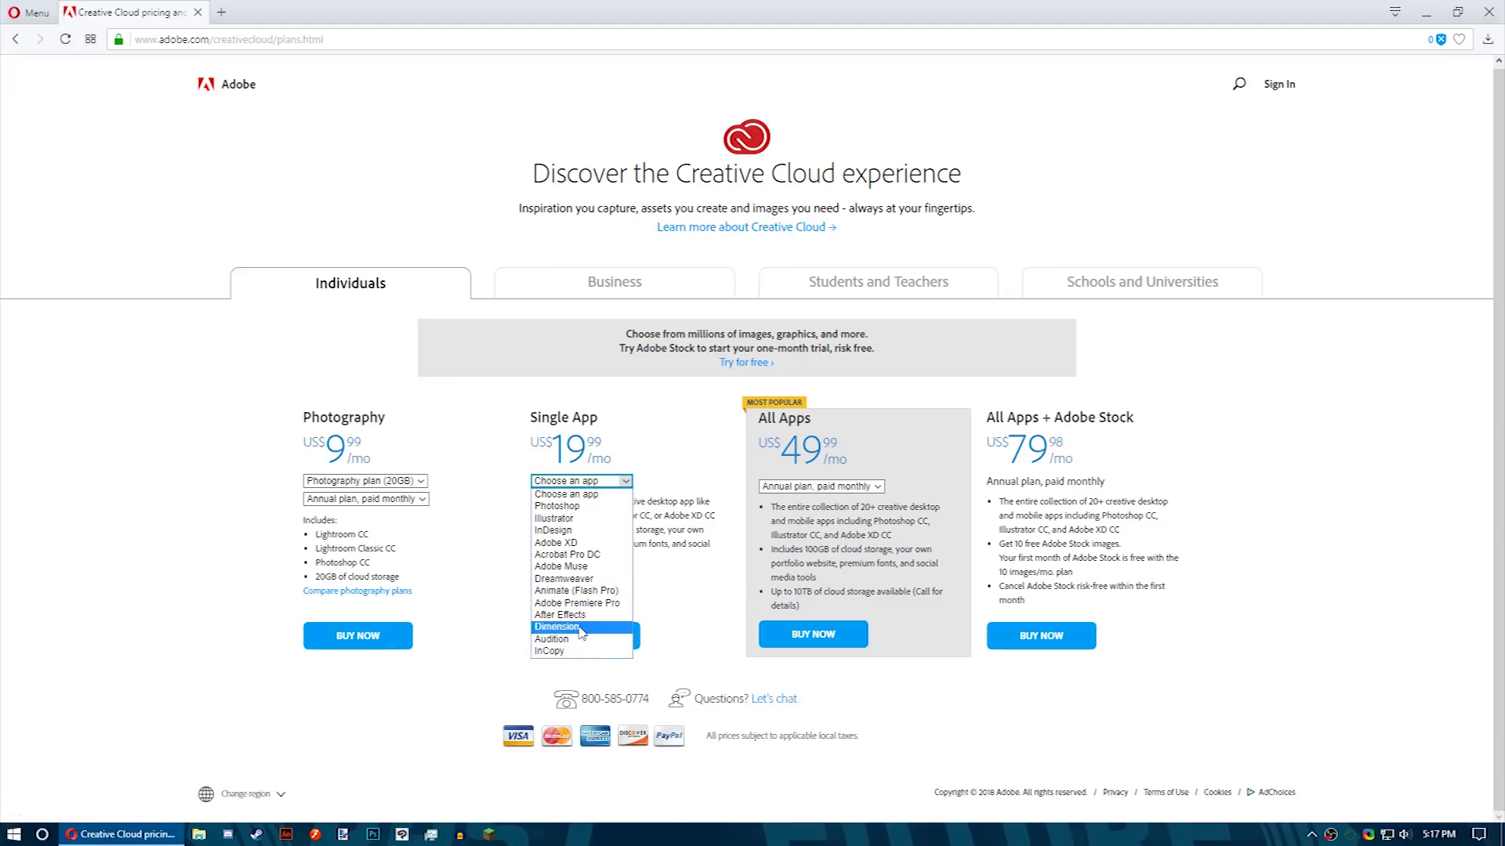
pyautogui.click(585, 593)
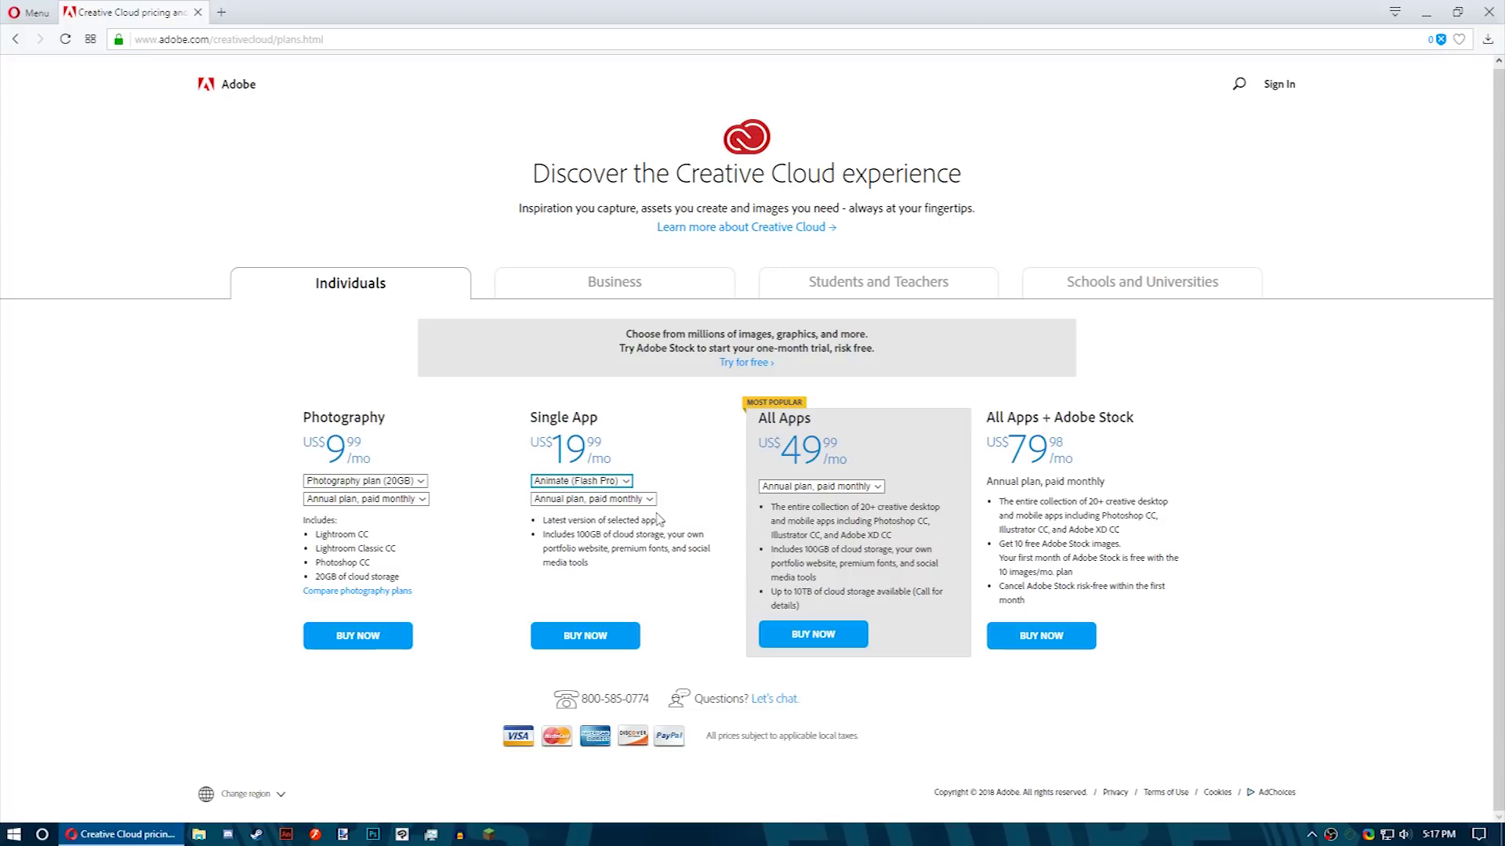
pyautogui.click(781, 492)
pyautogui.click(697, 506)
pyautogui.click(682, 467)
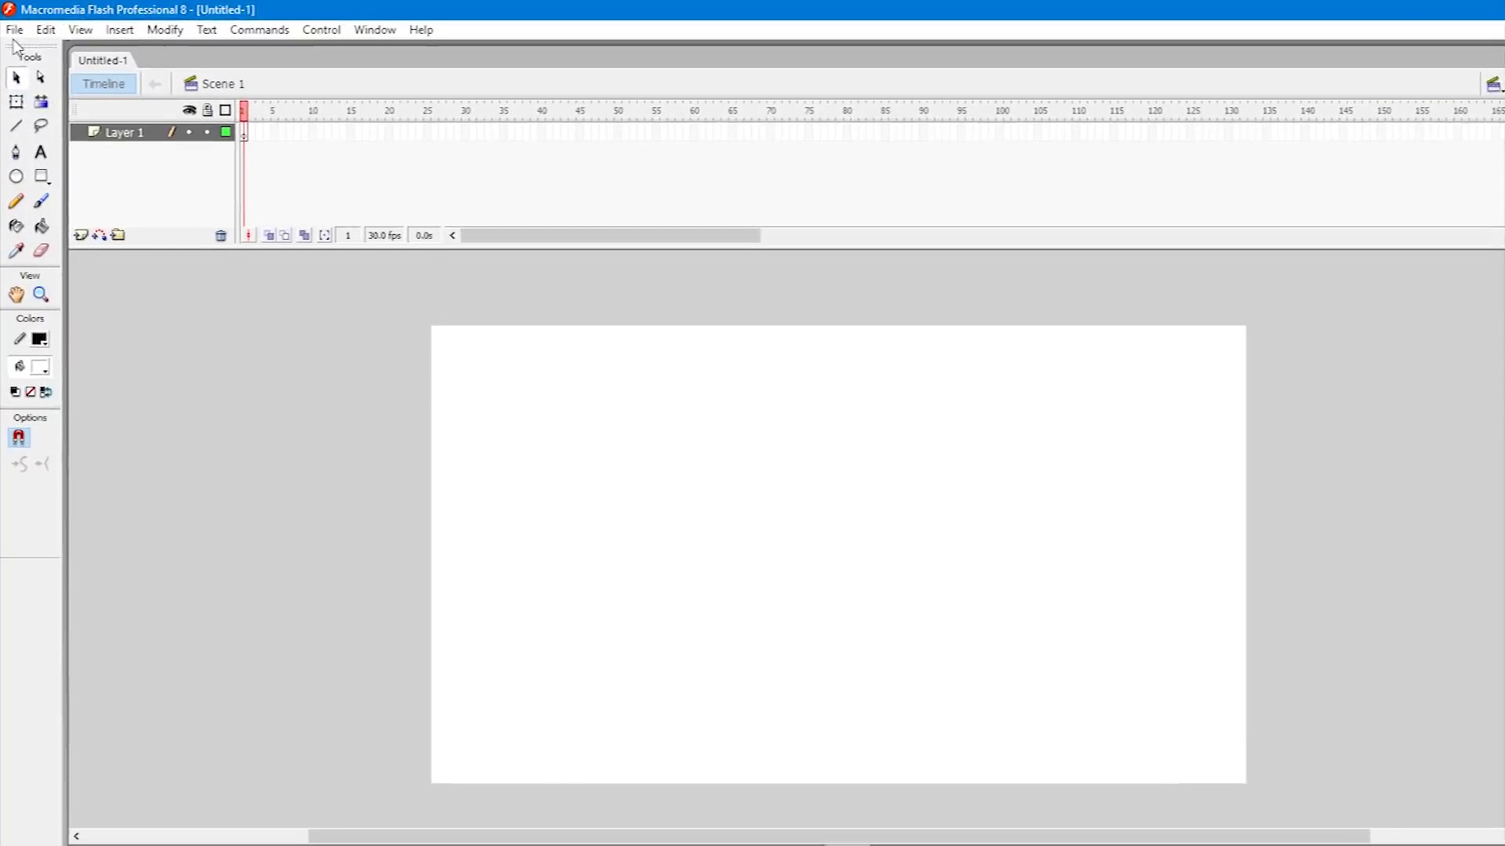
pyautogui.click(13, 25)
pyautogui.moveTo(58, 37)
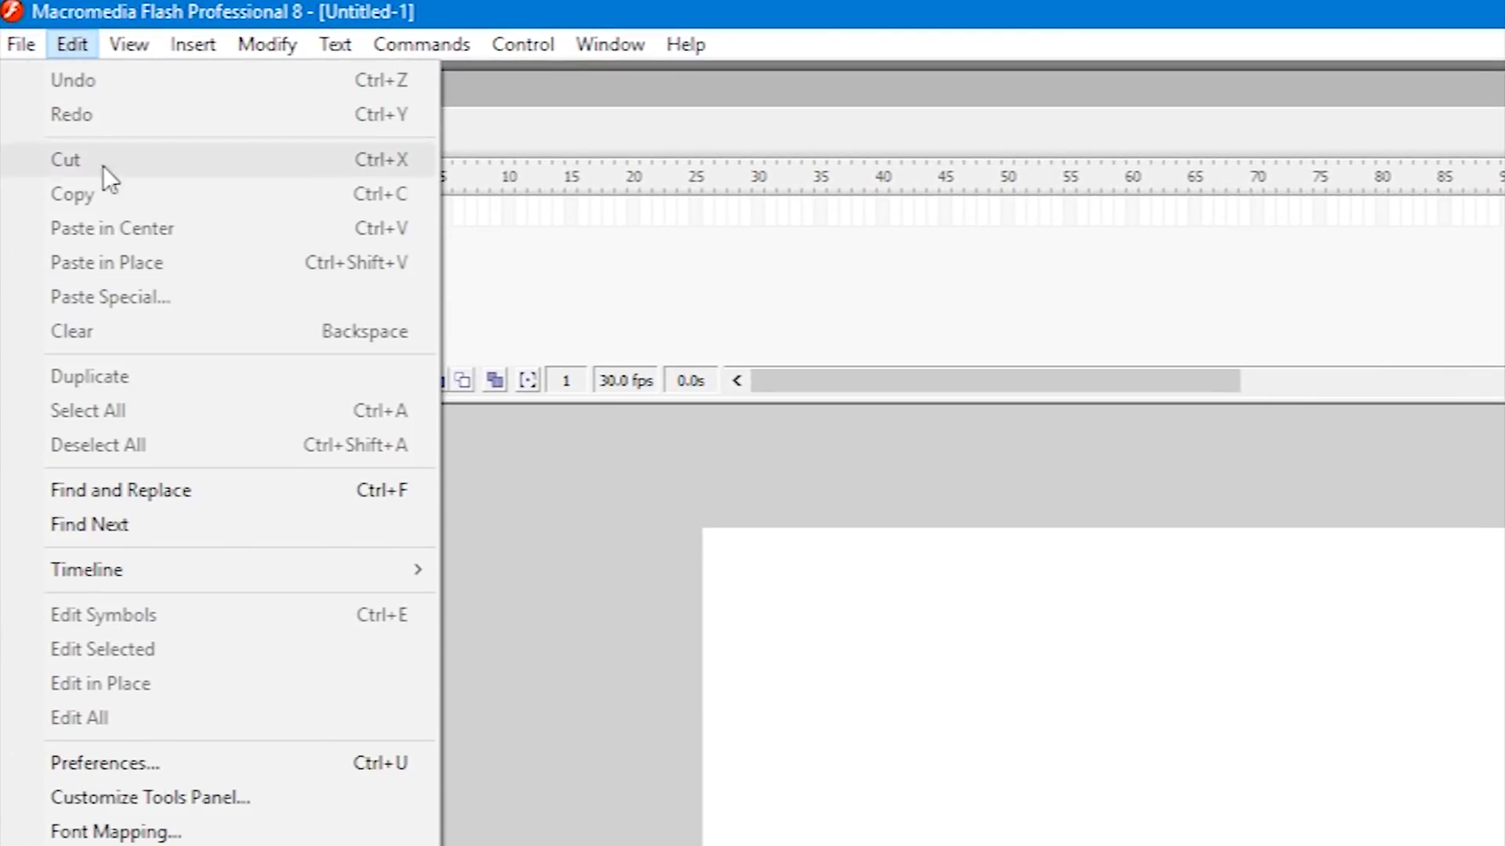
pyautogui.click(1205, 713)
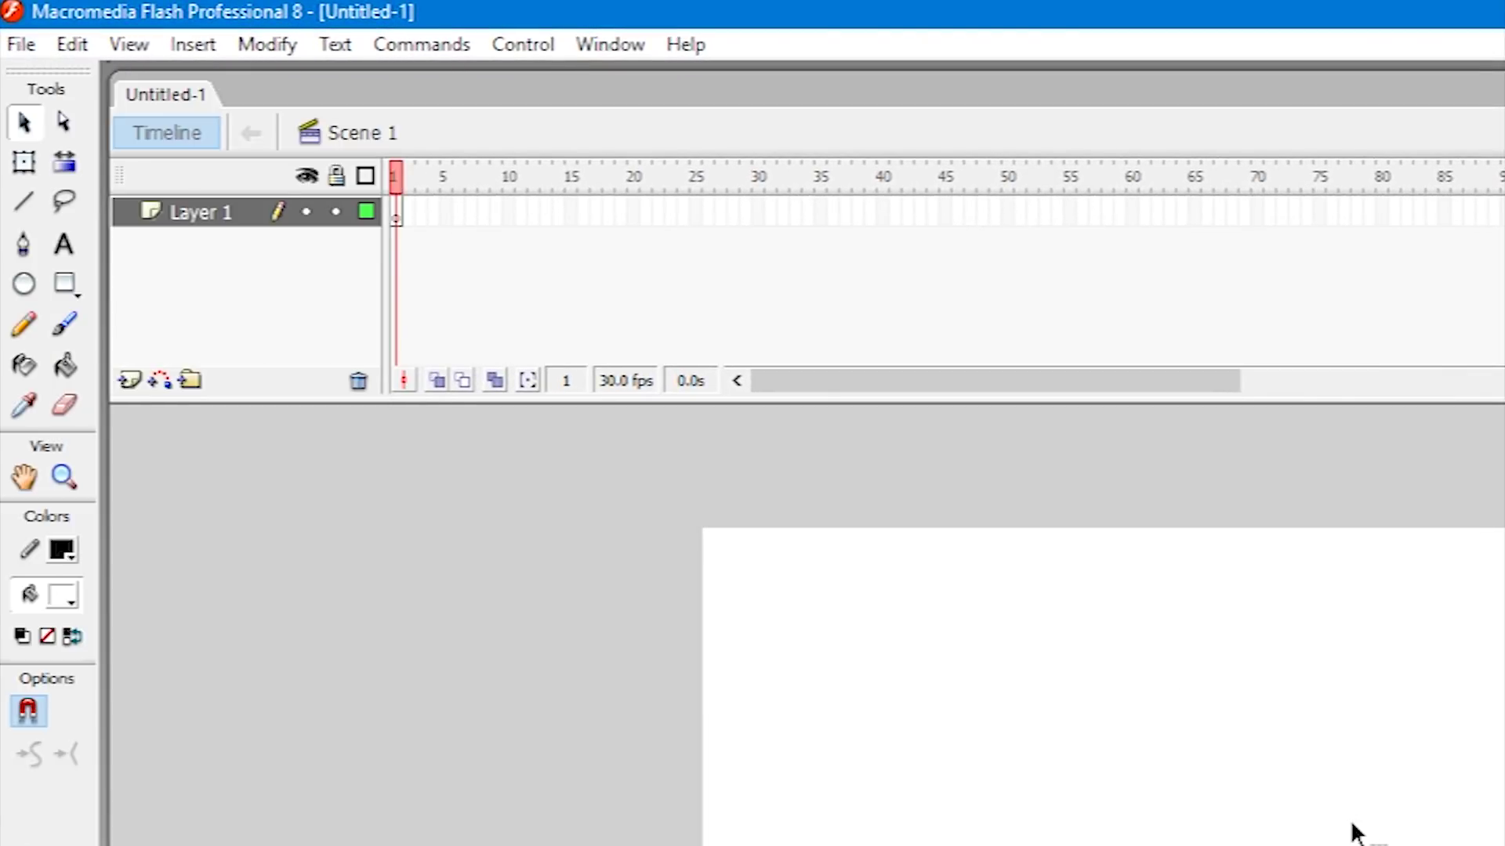
pyautogui.click(21, 44)
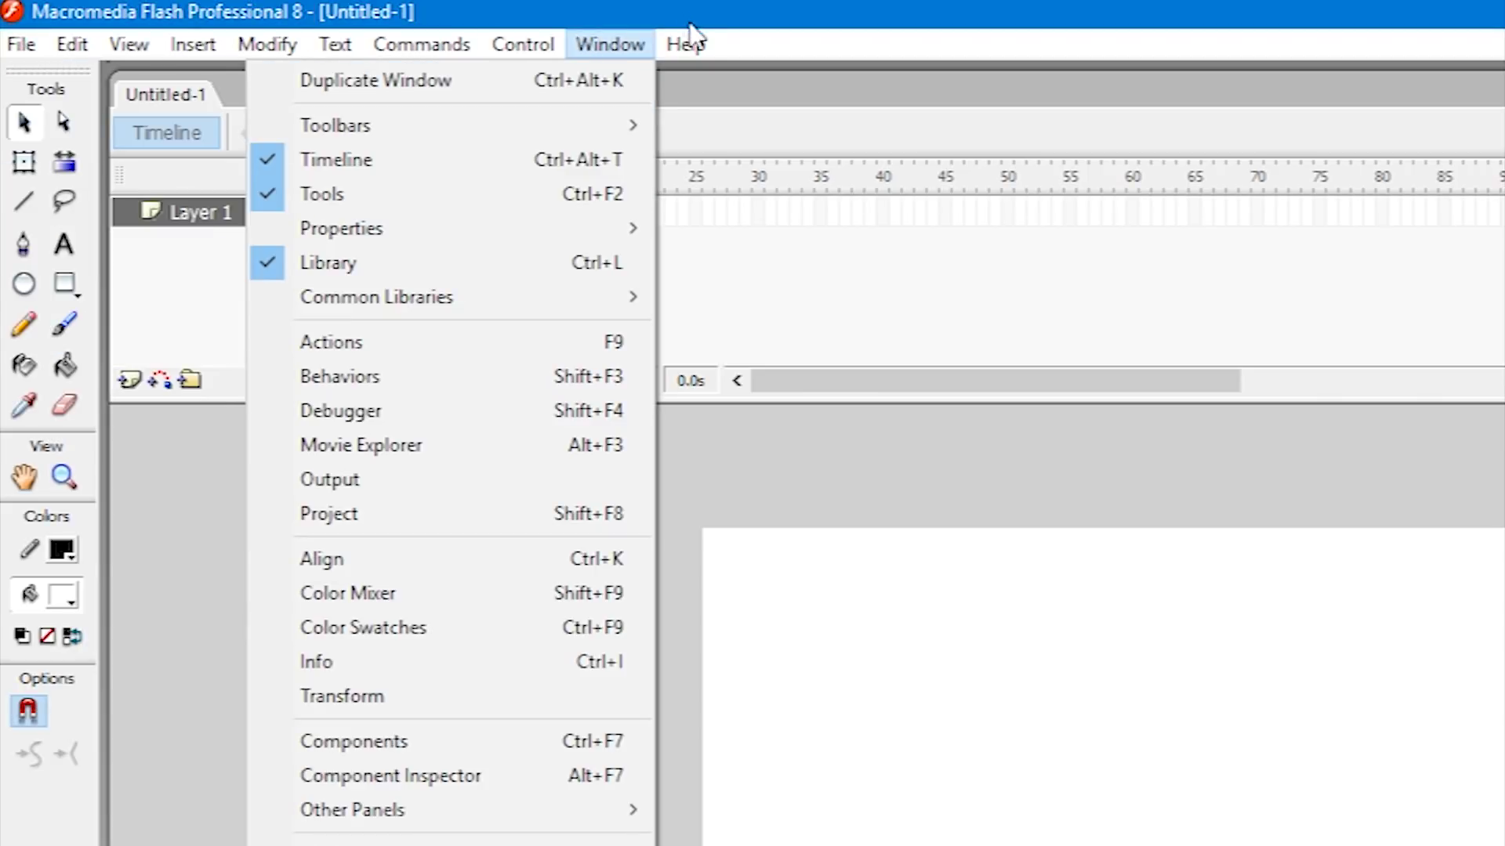
pyautogui.moveTo(691, 47)
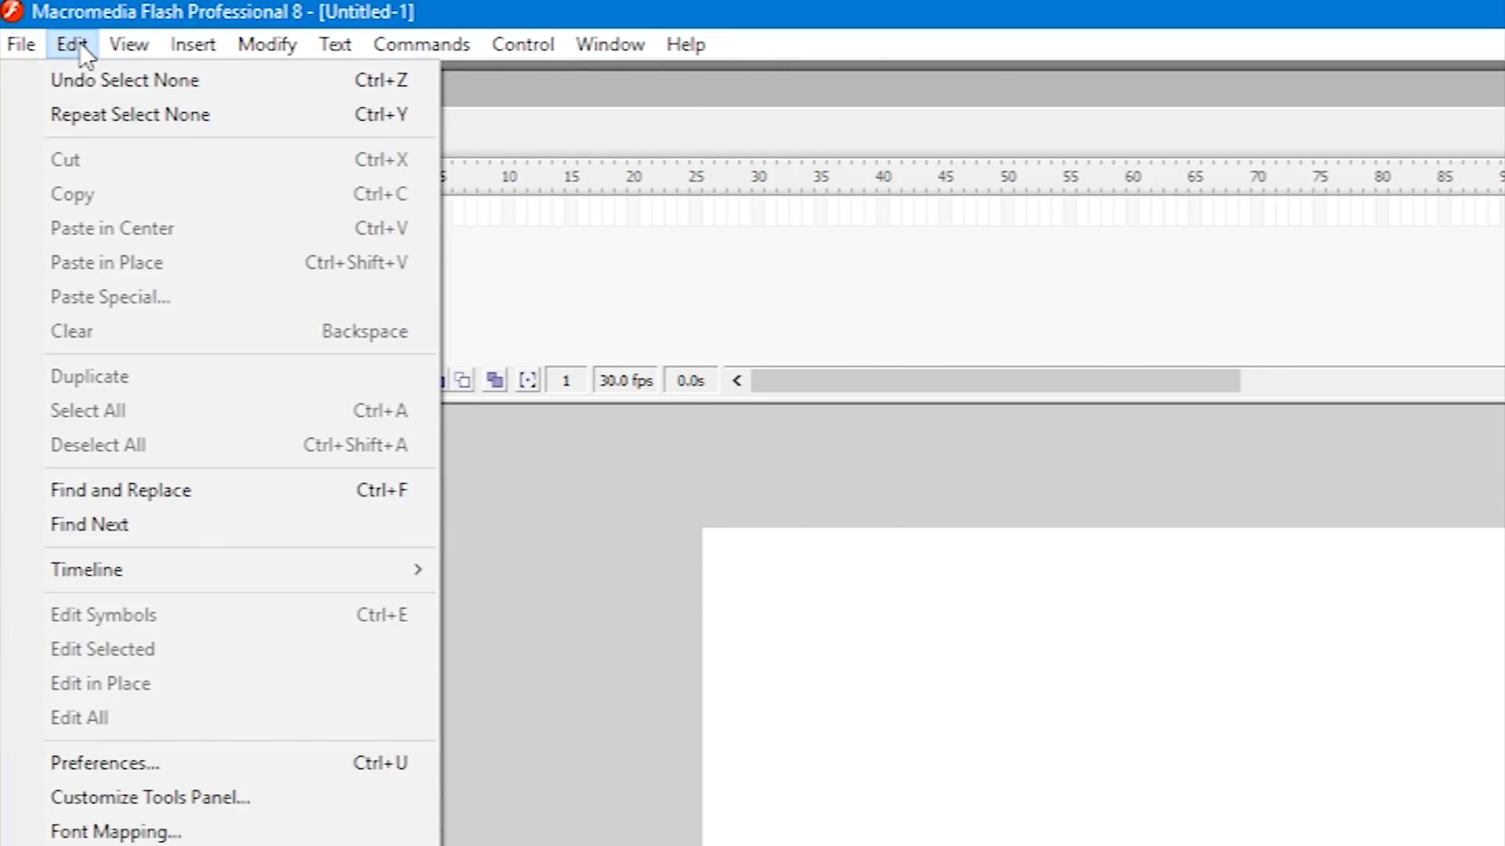
pyautogui.moveTo(168, 49)
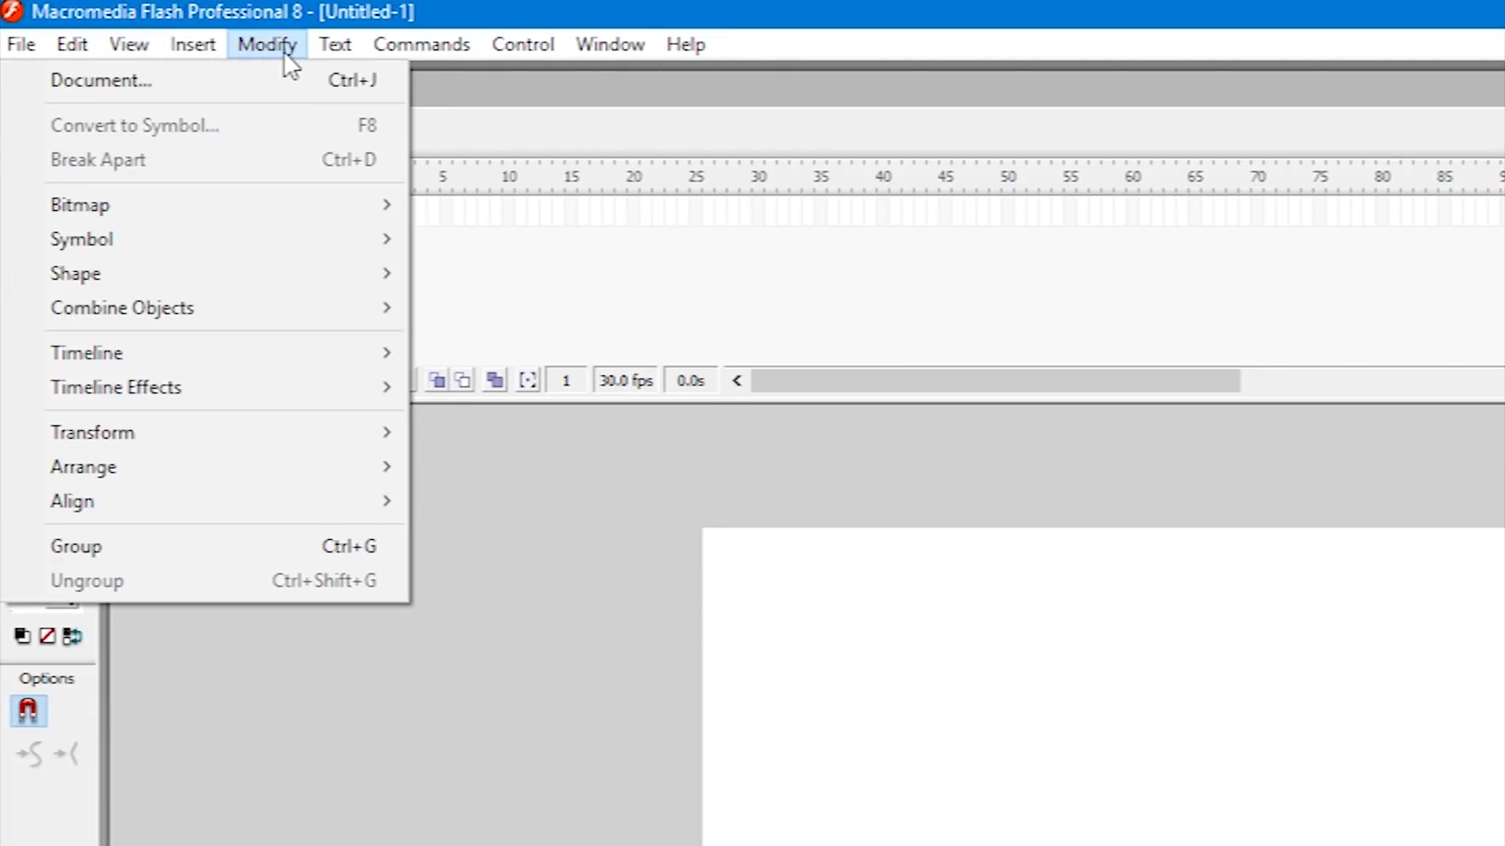
pyautogui.moveTo(495, 52)
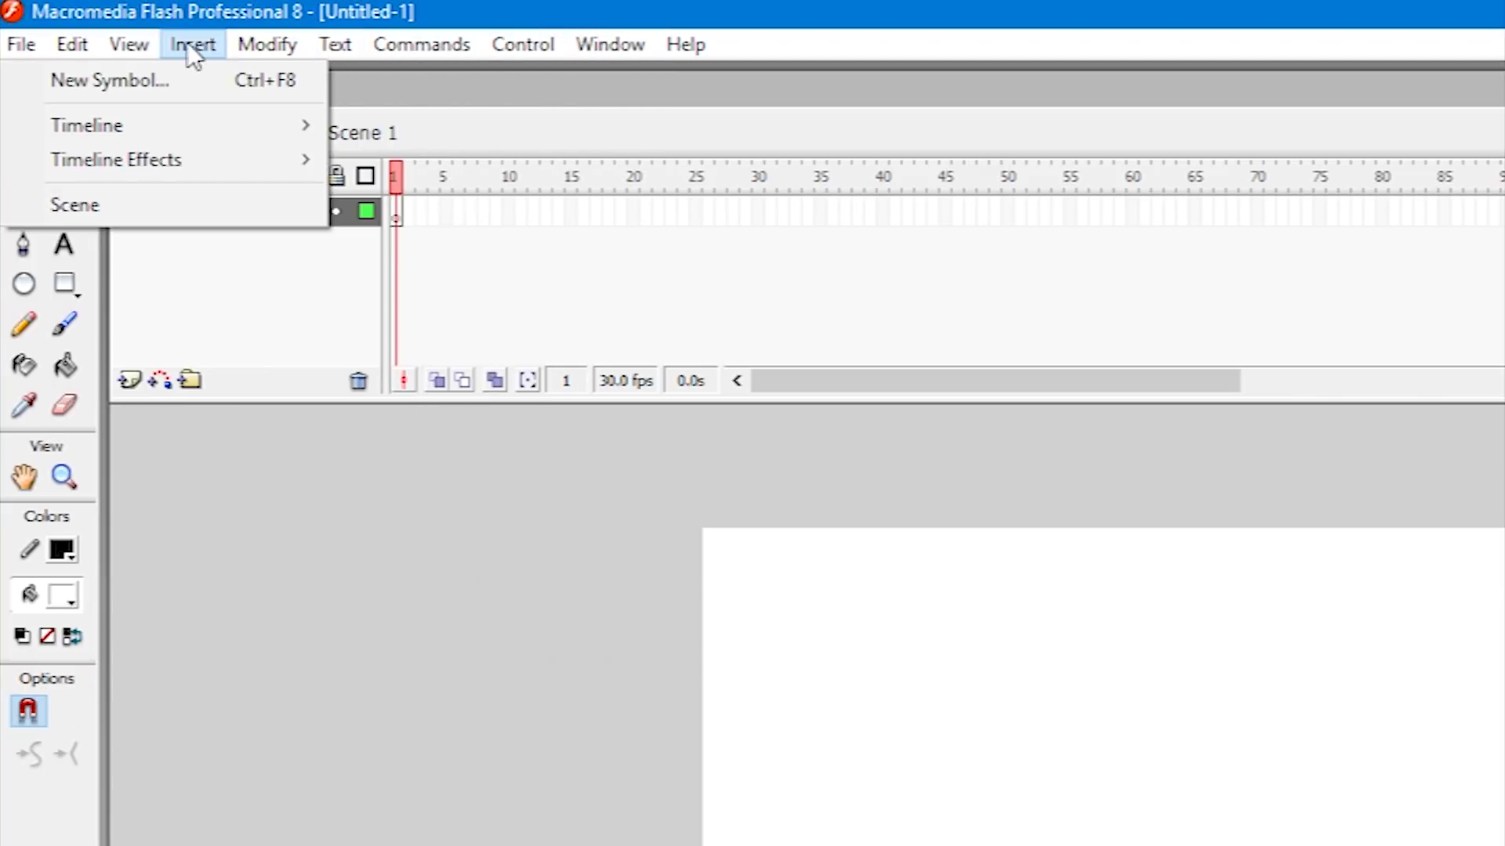
pyautogui.click(77, 45)
pyautogui.click(77, 44)
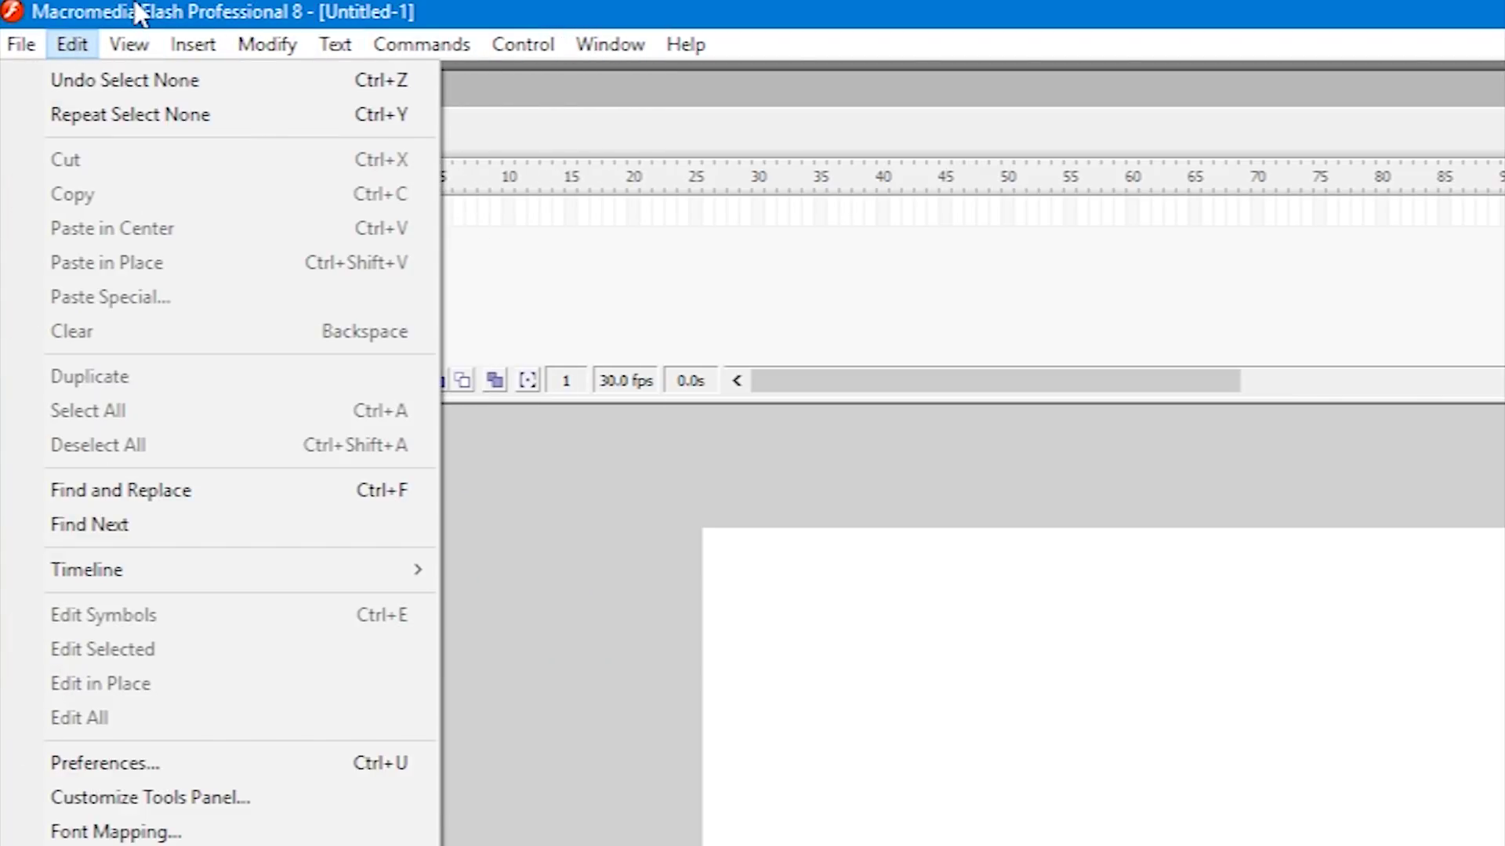
pyautogui.click(874, 637)
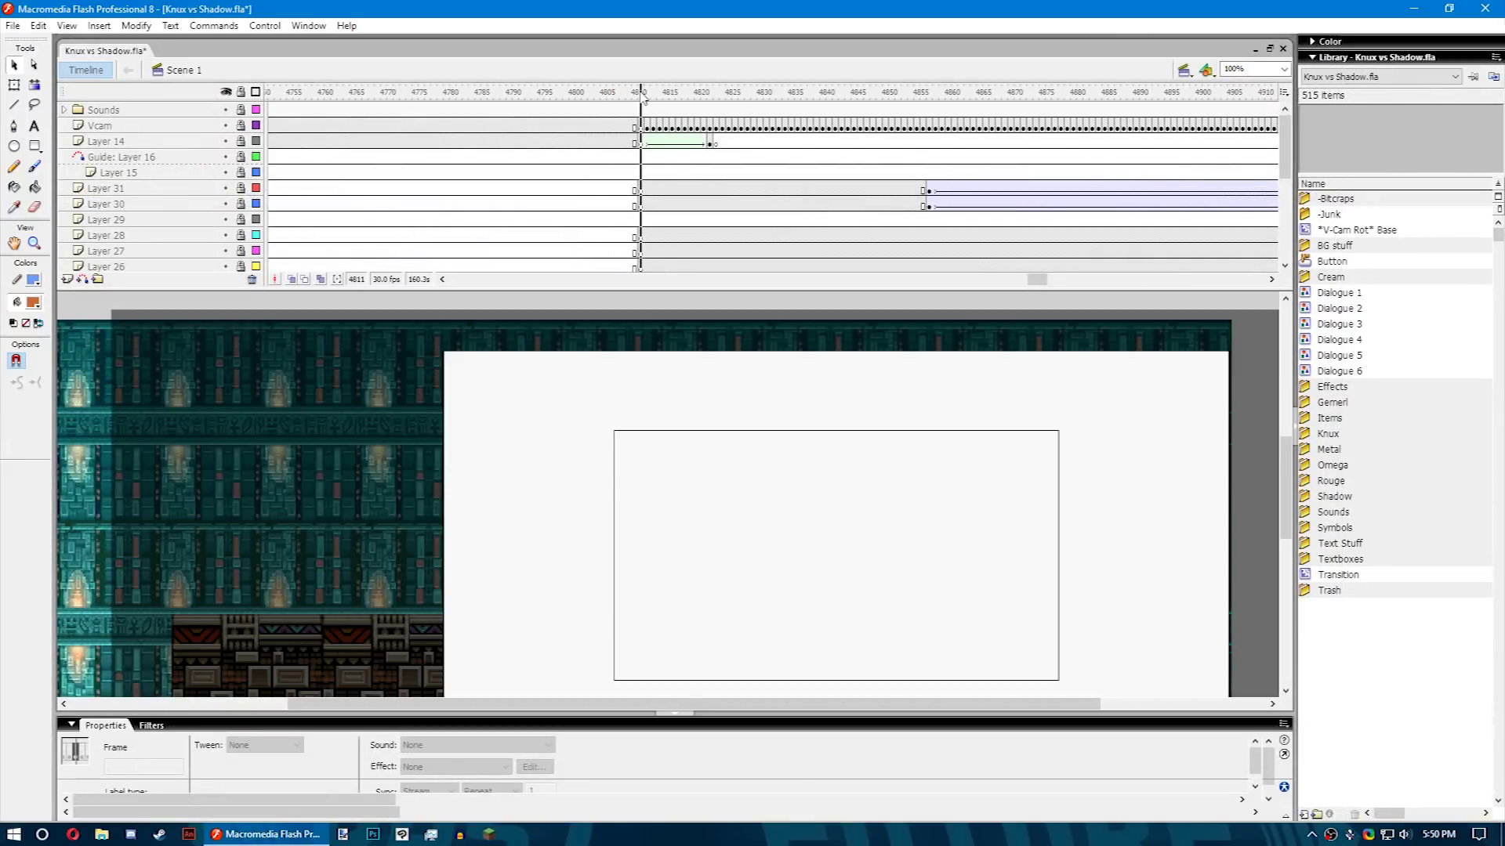
pyautogui.moveTo(639, 96); pyautogui.dragTo(1427, 140)
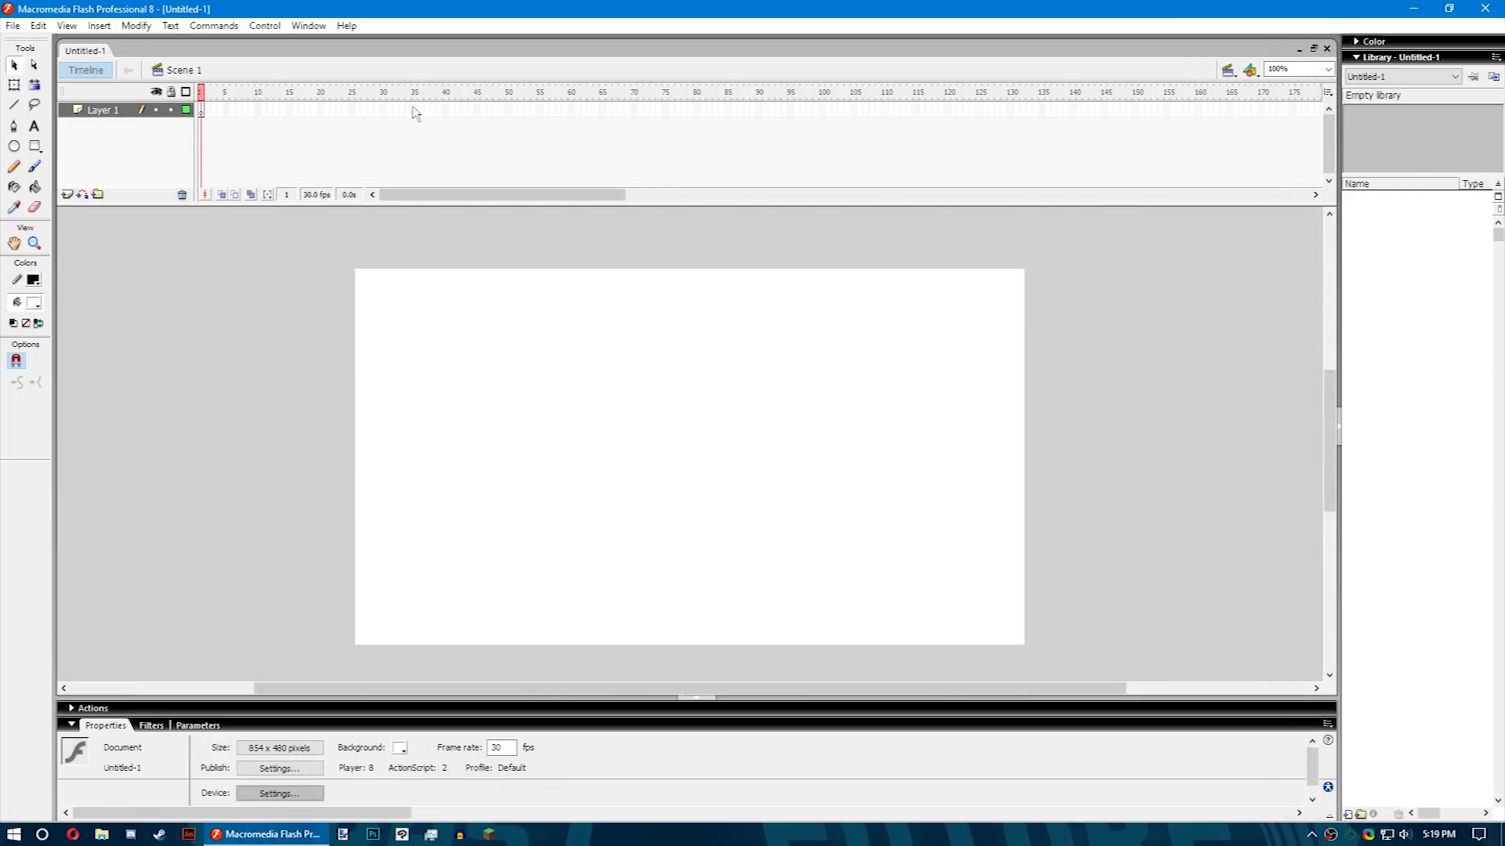
# Enlarge the timeline area and add new layers above Layer 1.
pyautogui.moveTo(469, 206); pyautogui.dragTo(469, 316)
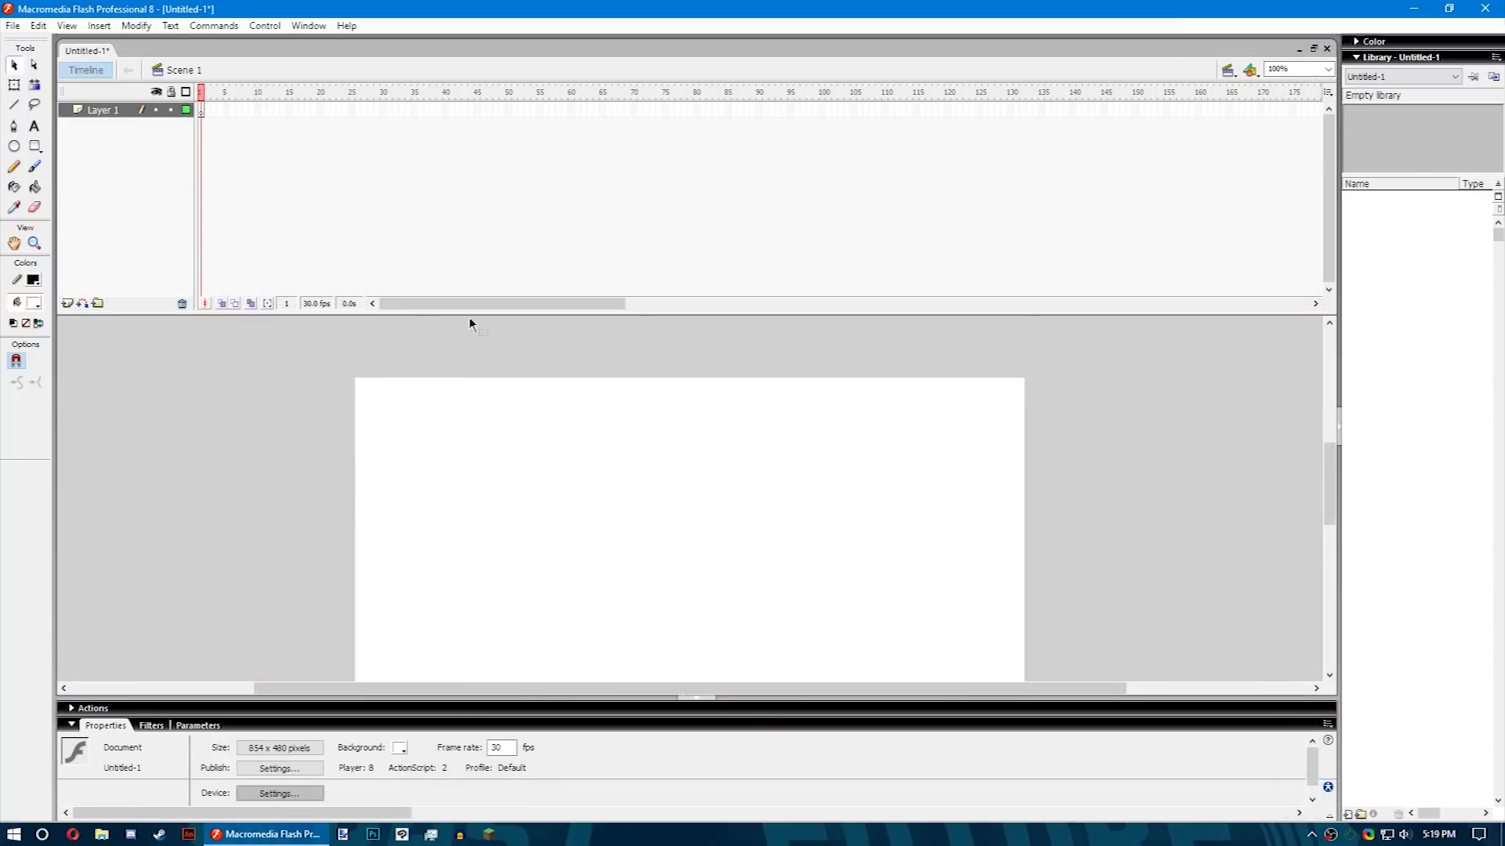
pyautogui.click(67, 304)
pyautogui.click(66, 305)
pyautogui.click(67, 305)
pyautogui.click(66, 305)
pyautogui.click(67, 304)
# Extend Layer 6 with frames 13–66 and convert frame 50 into a keyframe.
pyautogui.click(389, 157)
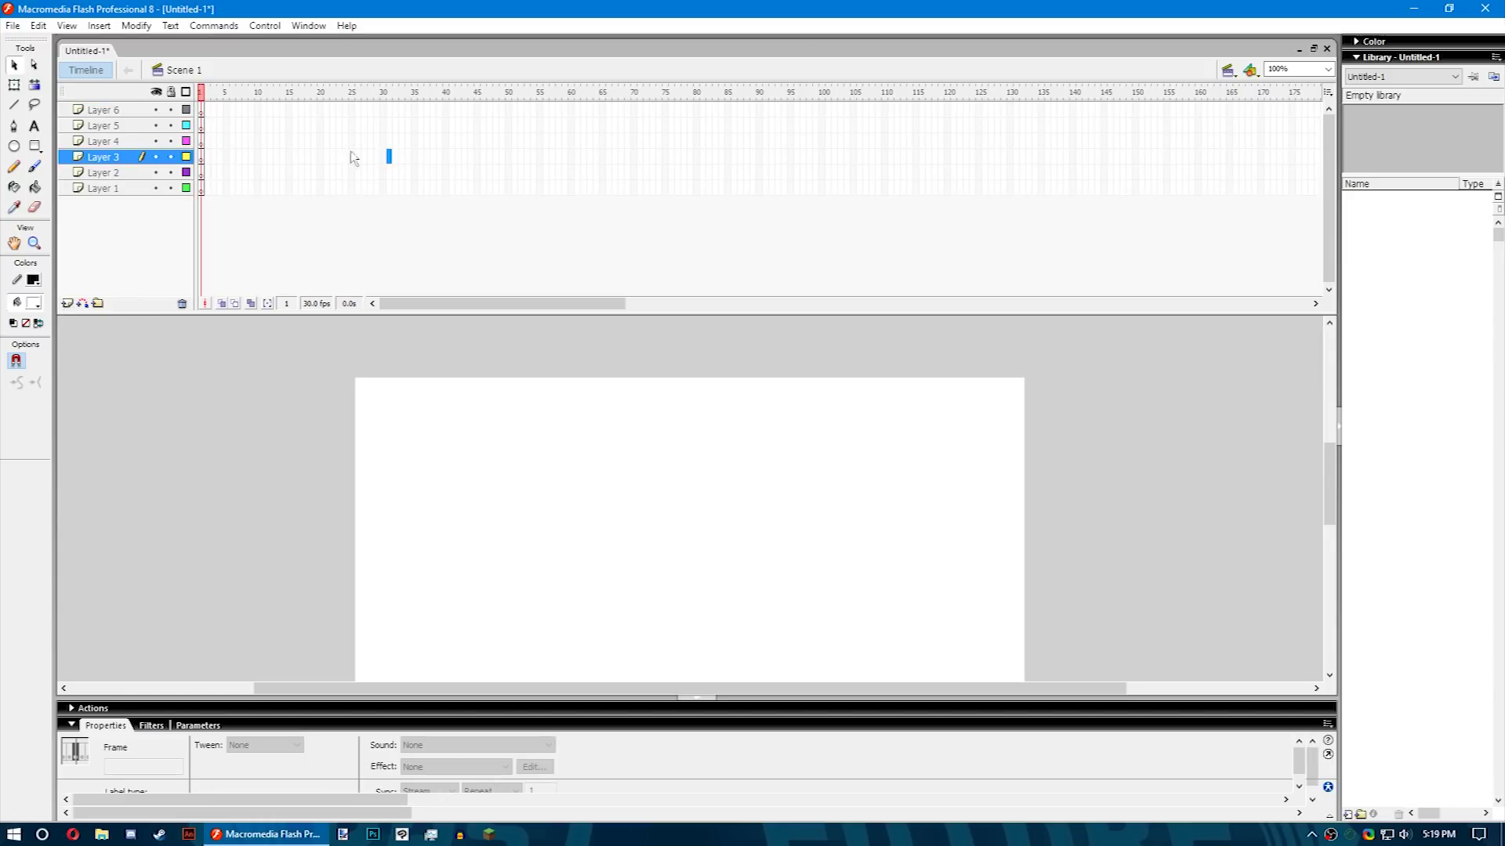
pyautogui.moveTo(274, 117); pyautogui.dragTo(618, 110)
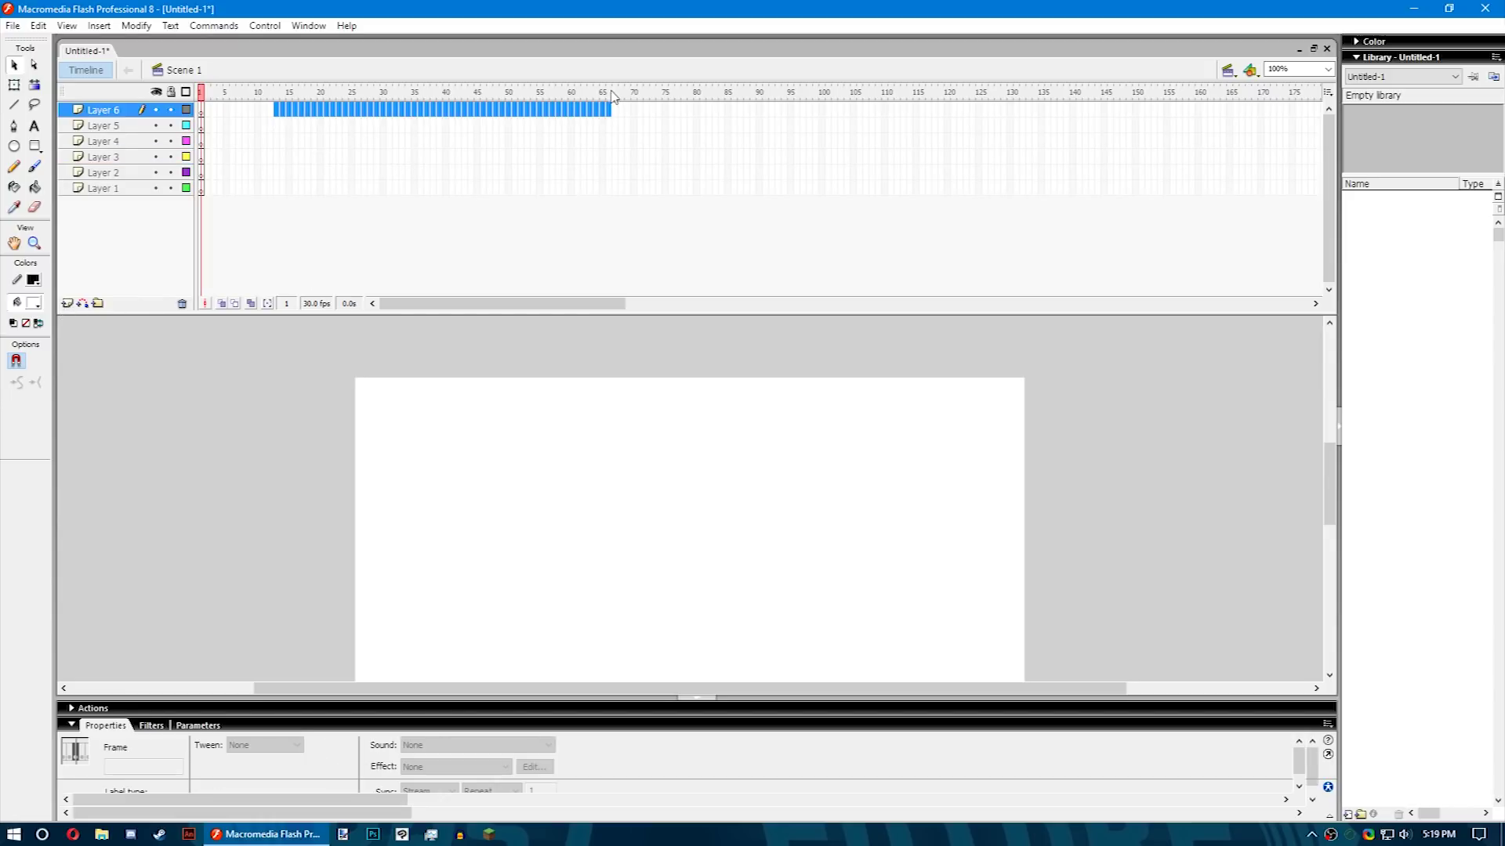
pyautogui.press('F5')
pyautogui.click(587, 196)
pyautogui.click(508, 110)
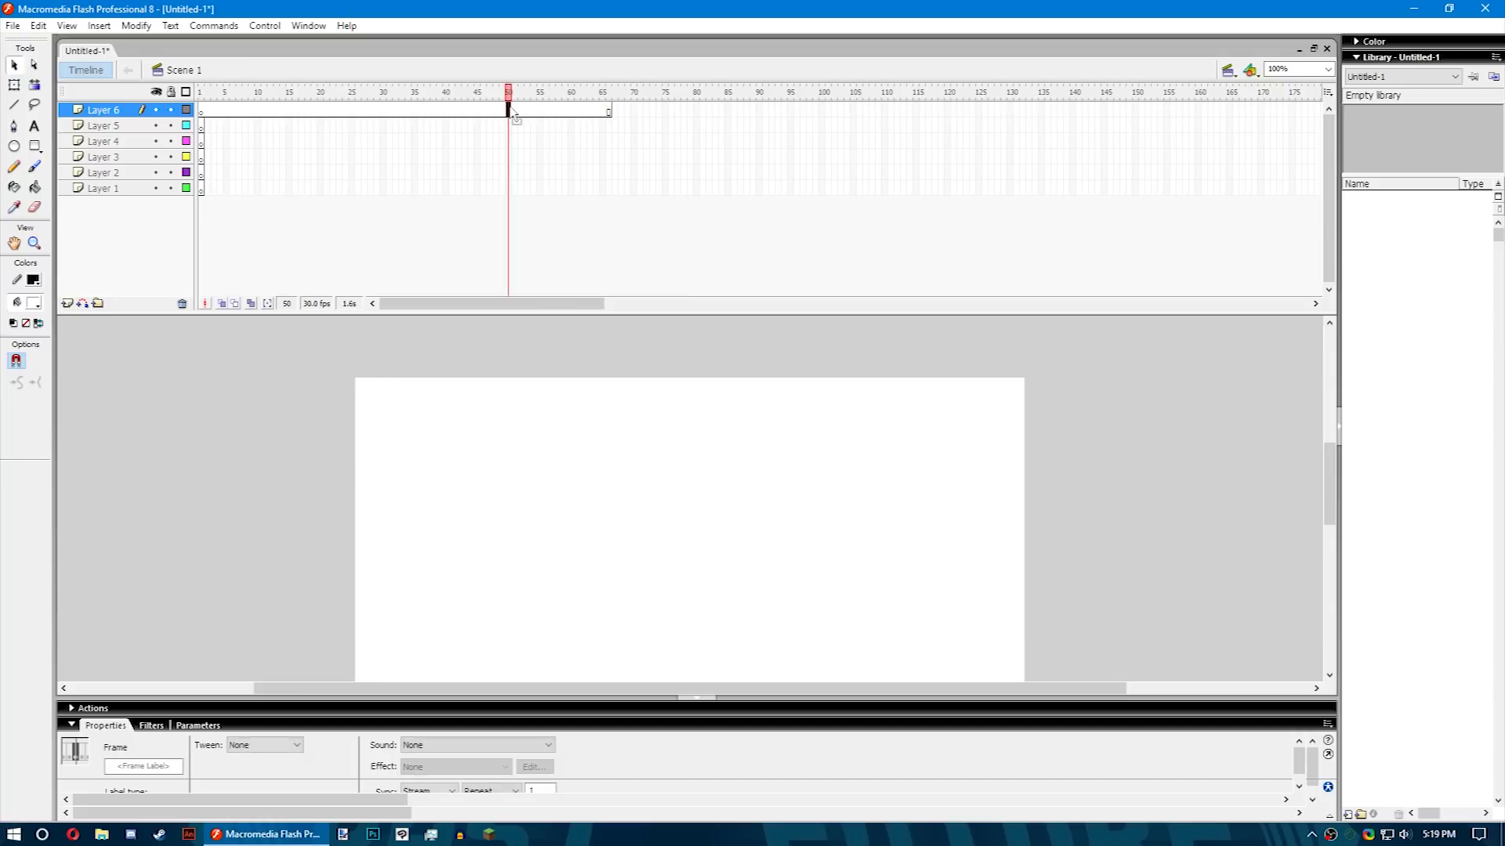
pyautogui.rightClick(508, 109)
pyautogui.click(564, 233)
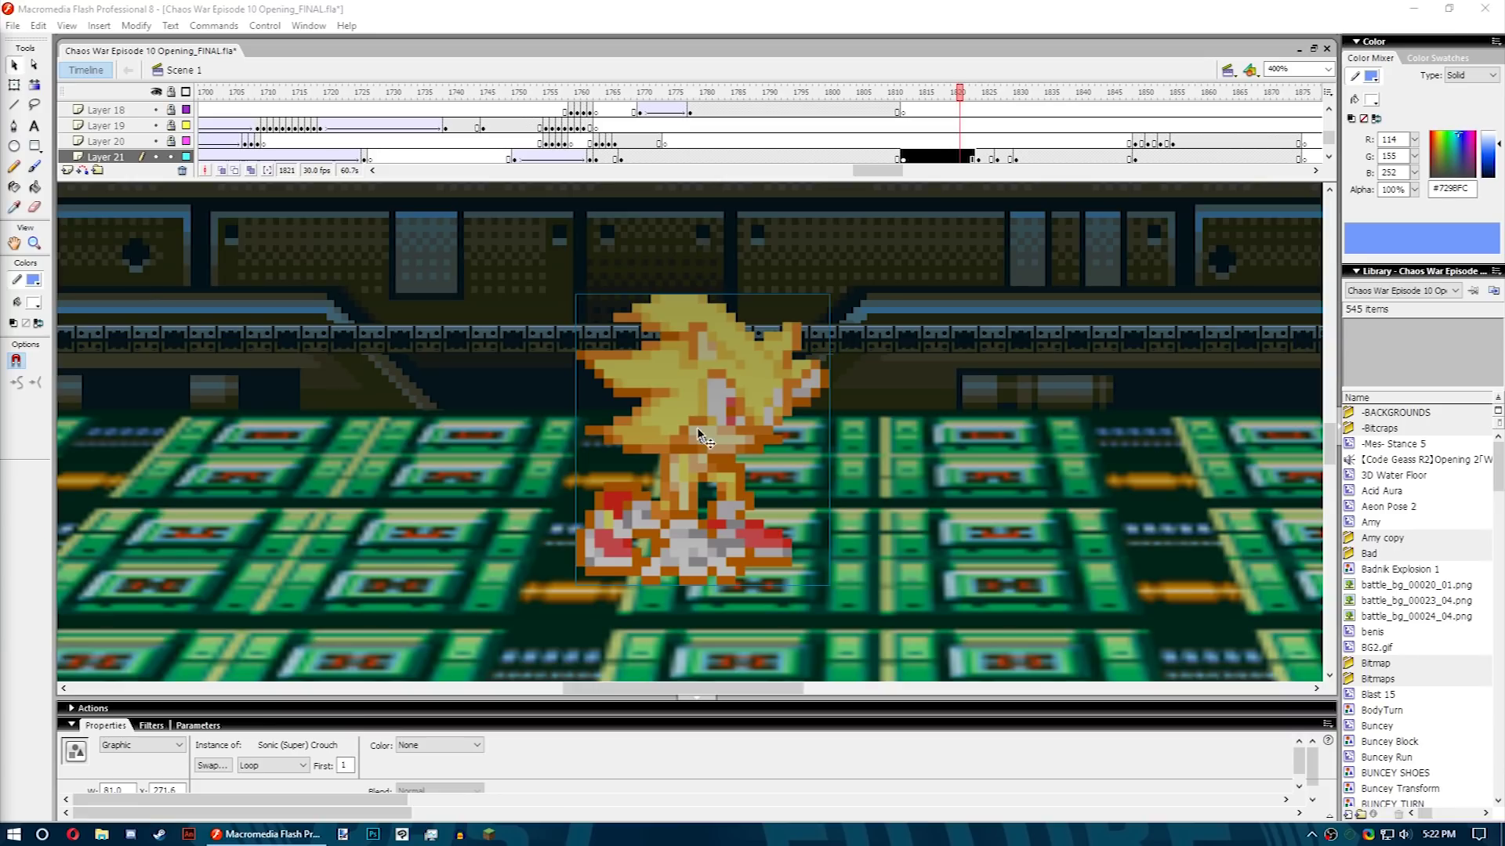
pyautogui.moveTo(698, 433); pyautogui.dragTo(953, 402)
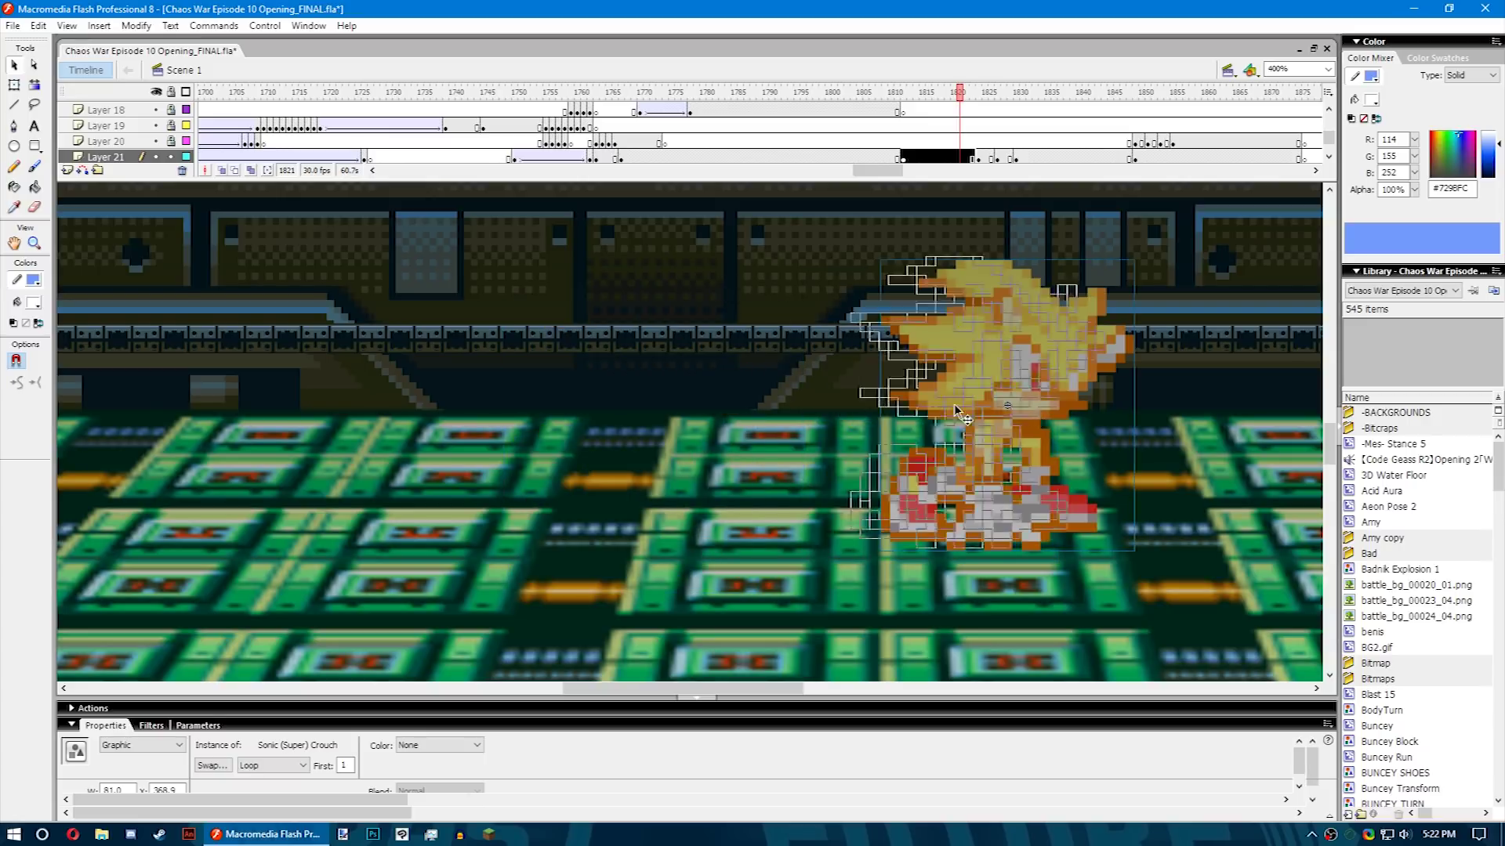
pyautogui.hotkey('ctrl', 'z')
pyautogui.hotkey('ctrl', 'z')
pyautogui.click(14, 84)
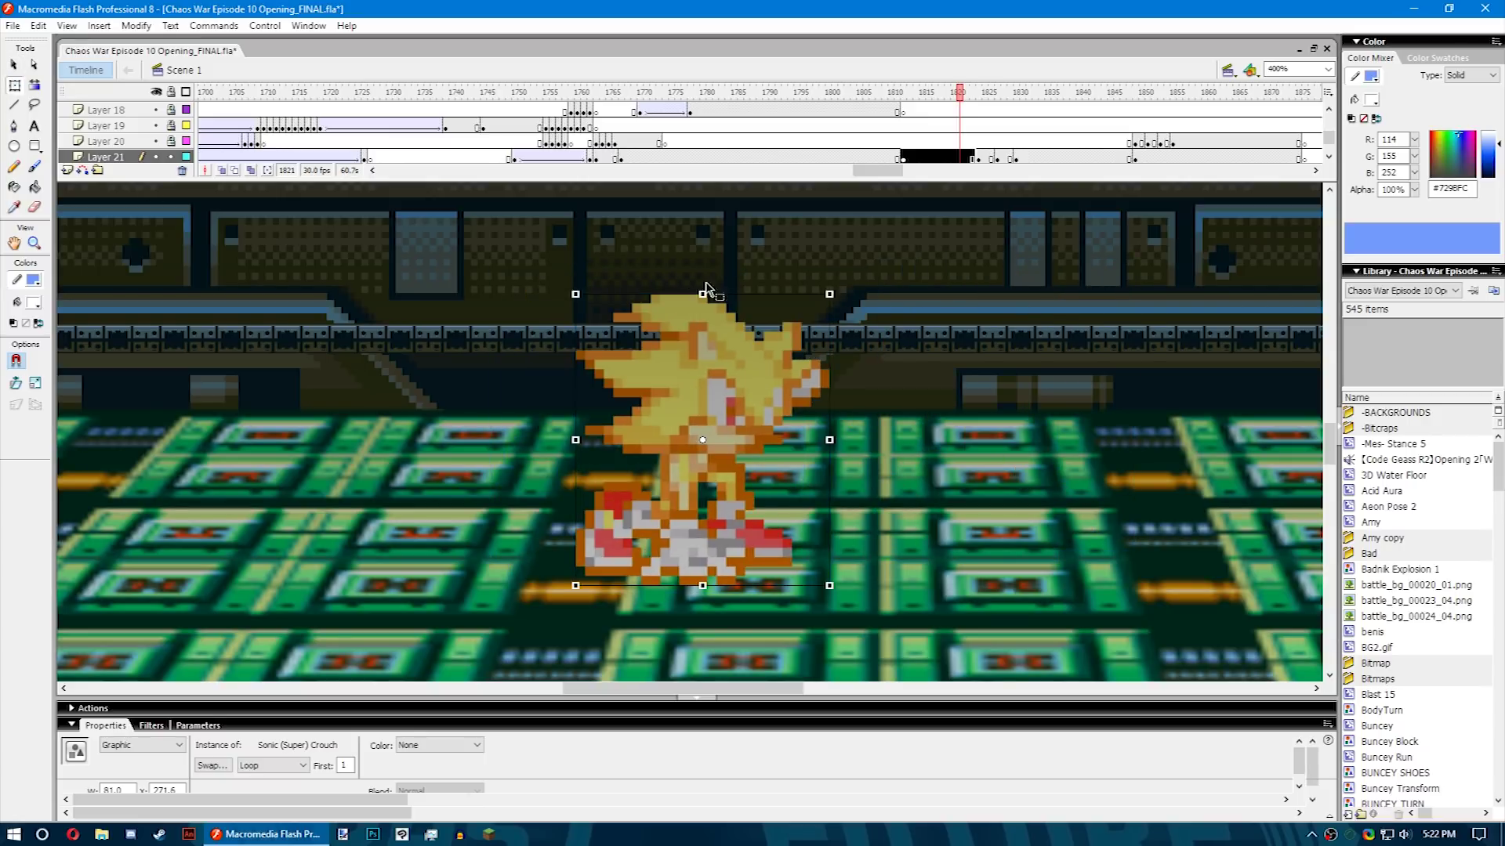
pyautogui.moveTo(702, 292); pyautogui.dragTo(705, 384)
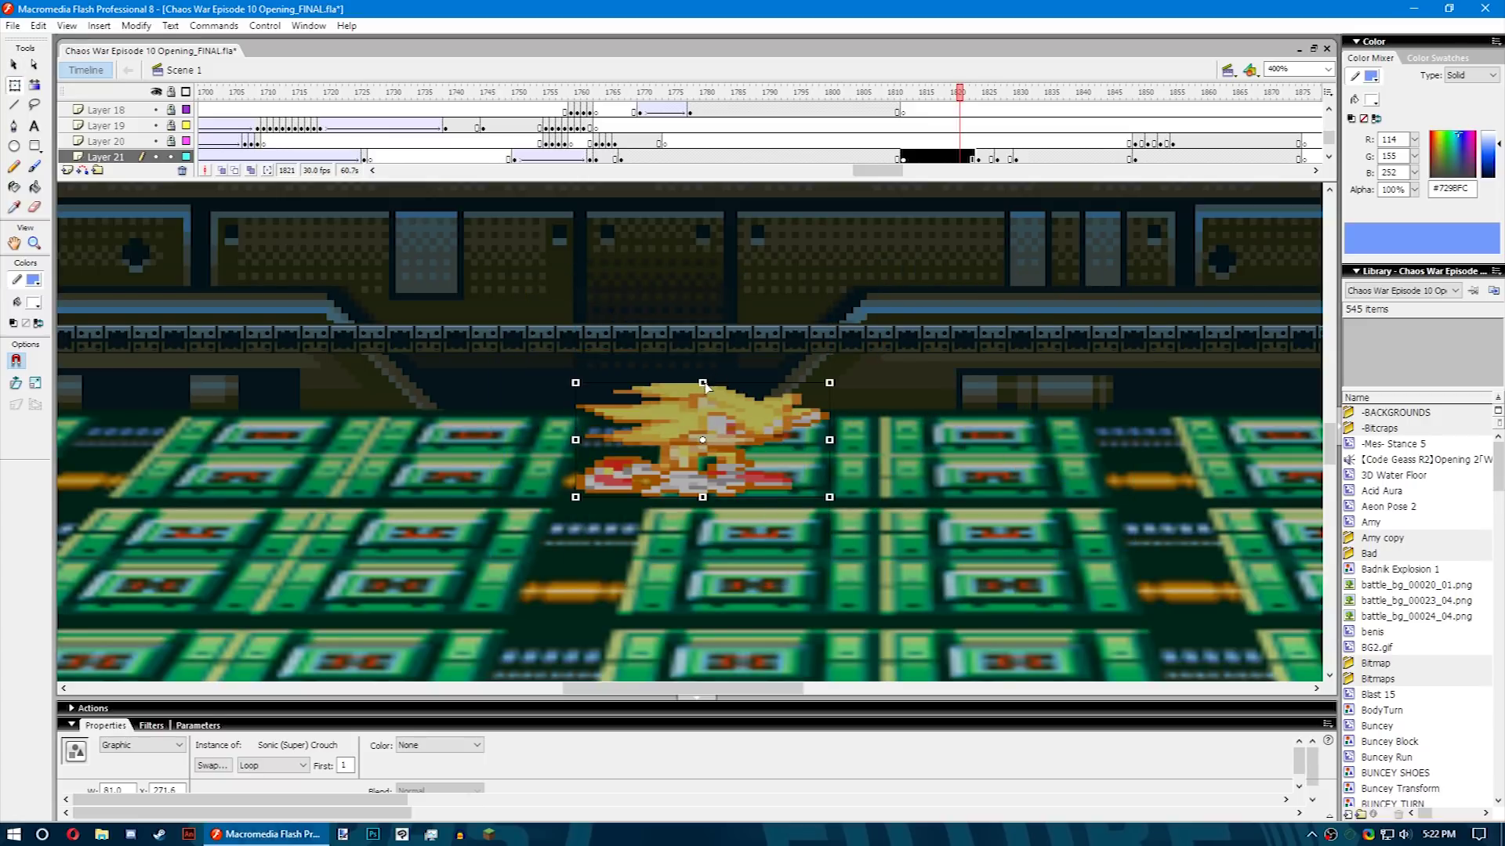
pyautogui.hotkey('ctrl', 'z')
pyautogui.moveTo(825, 439); pyautogui.dragTo(1136, 415)
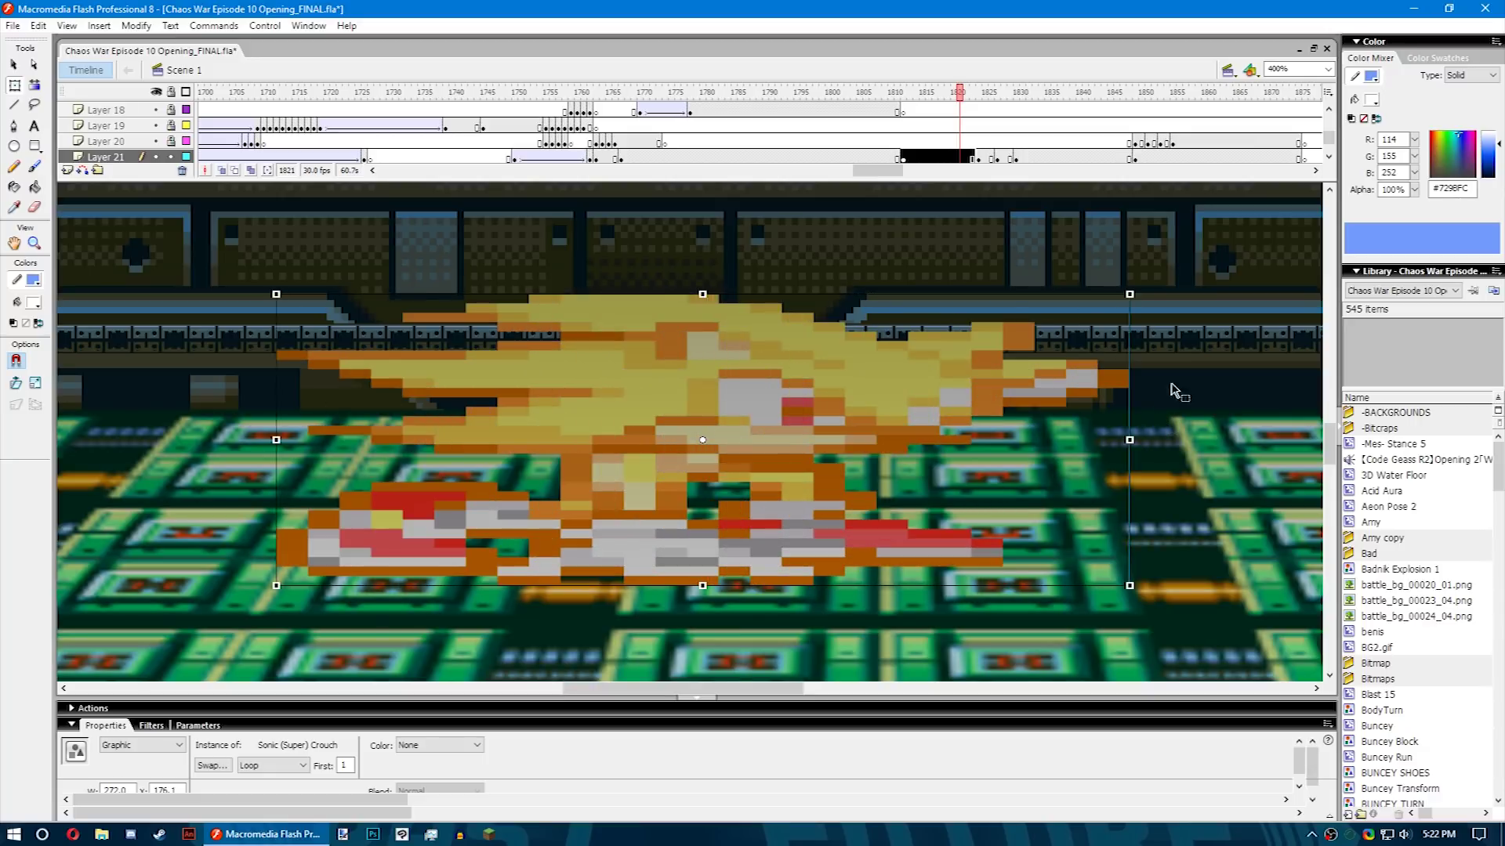
pyautogui.hotkey('ctrl', 'z')
pyautogui.moveTo(830, 295)
pyautogui.mouseDown()
pyautogui.moveTo(1019, 102)
pyautogui.moveTo(979, 330)
pyautogui.moveTo(858, 353)
pyautogui.moveTo(963, 250)
pyautogui.moveTo(902, 329)
pyautogui.moveTo(807, 296)
pyautogui.mouseUp()
pyautogui.hotkey('ctrl', 'z')
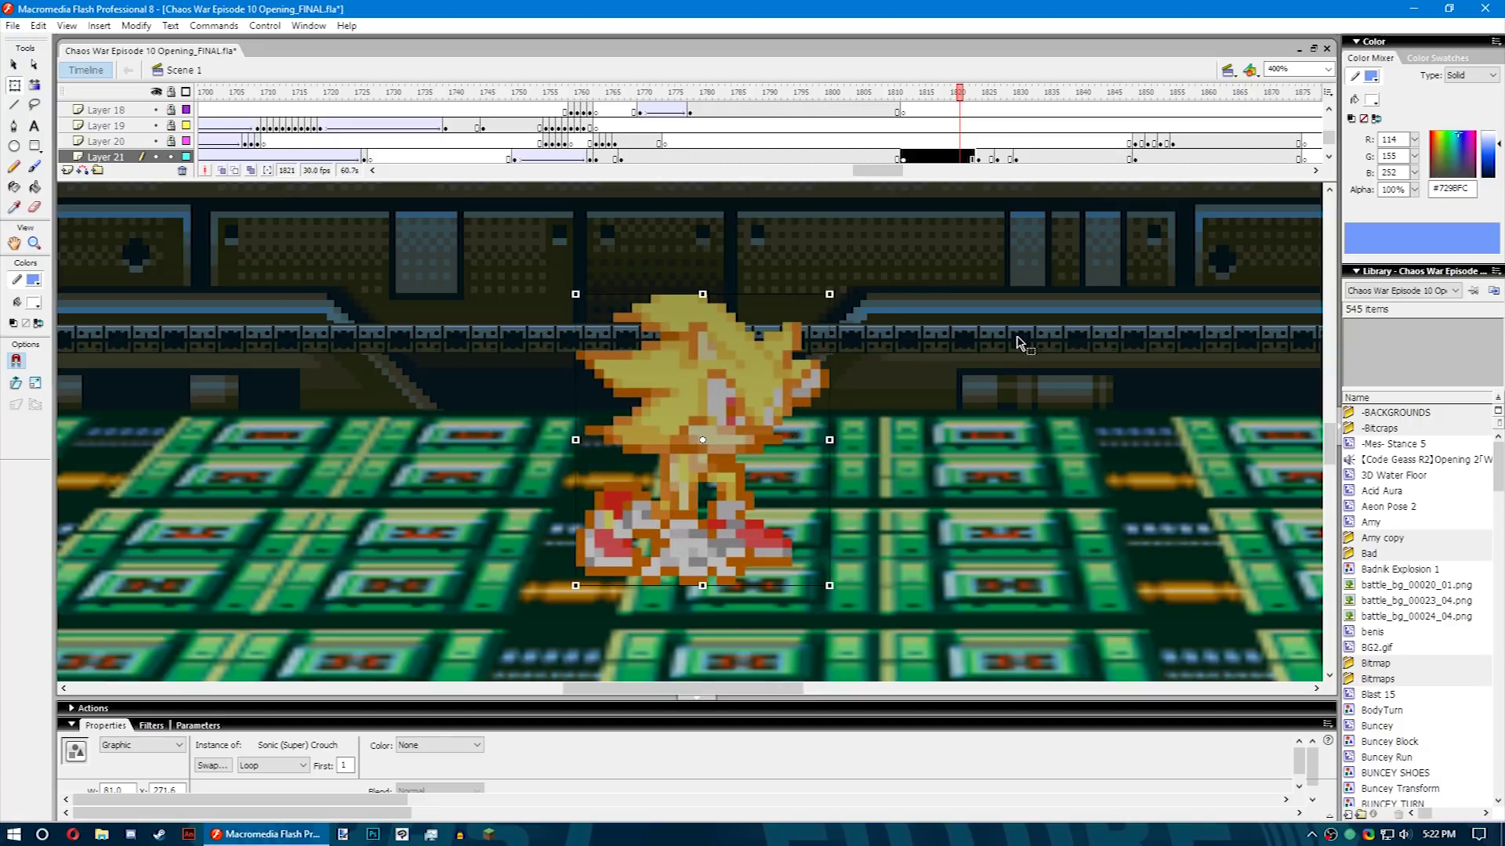
pyautogui.click(19, 165)
pyautogui.moveTo(274, 279); pyautogui.dragTo(403, 445)
pyautogui.hotkey('ctrl', 'z')
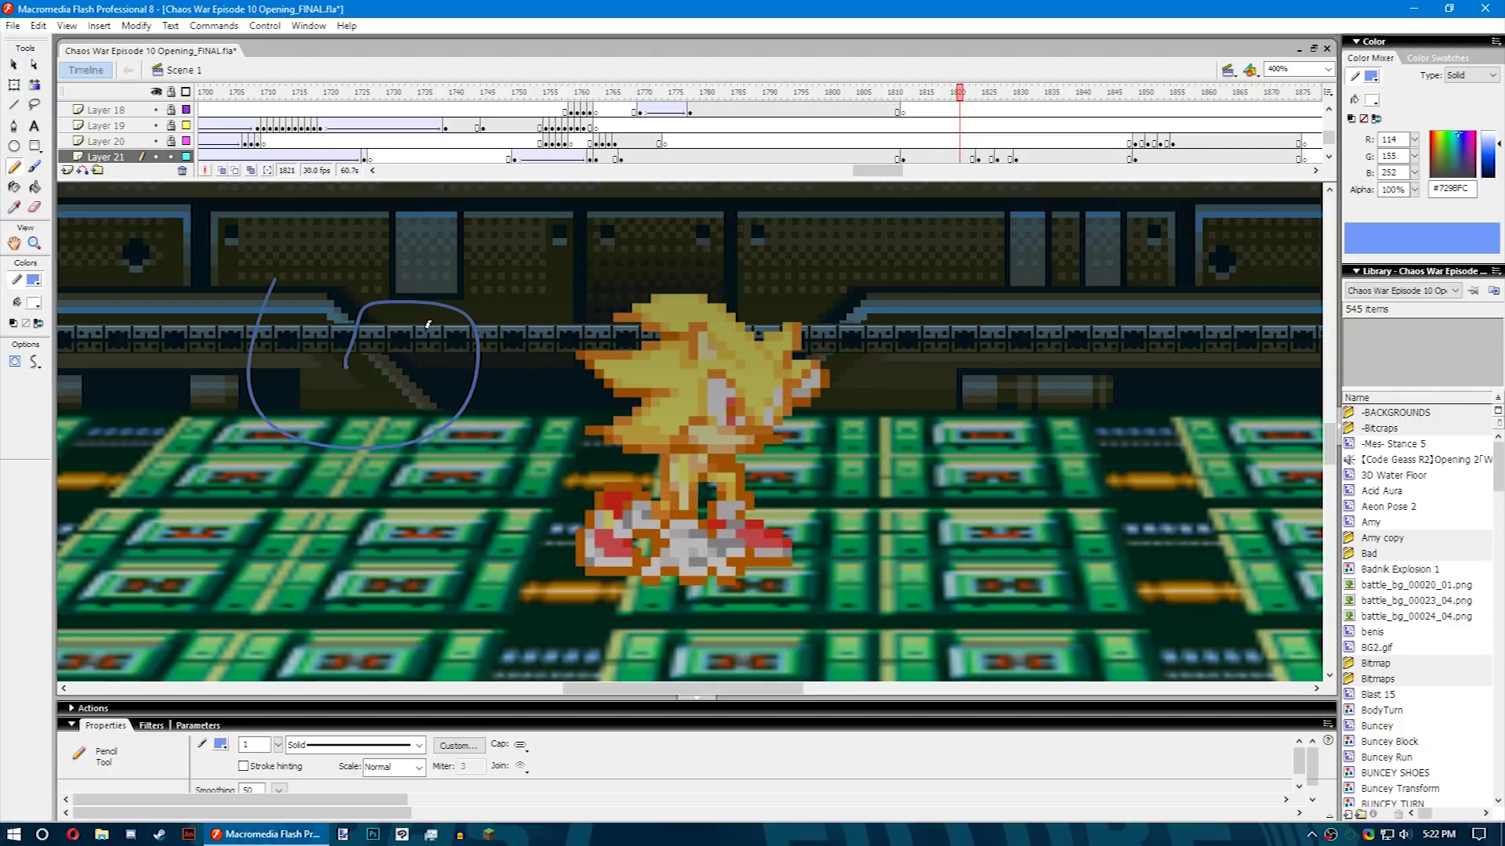
pyautogui.press('b')
pyautogui.moveTo(272, 311)
pyautogui.mouseDown()
pyautogui.moveTo(225, 480)
pyautogui.moveTo(439, 325)
pyautogui.mouseUp()
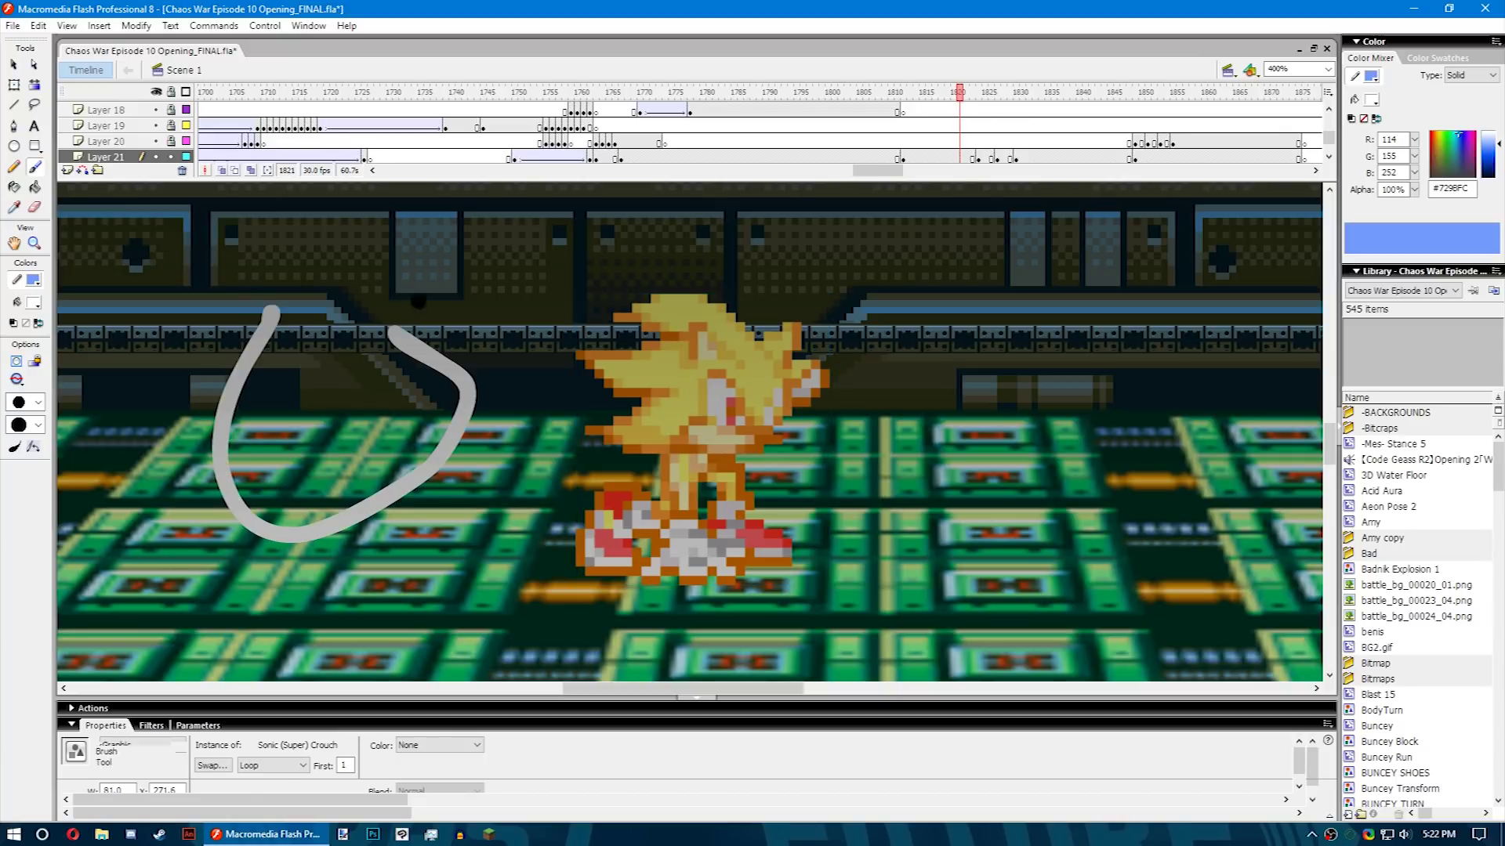
pyautogui.hotkey('ctrl', 'z')
pyautogui.moveTo(478, 270)
pyautogui.mouseDown()
pyautogui.moveTo(372, 426)
pyautogui.moveTo(100, 561)
pyautogui.mouseUp()
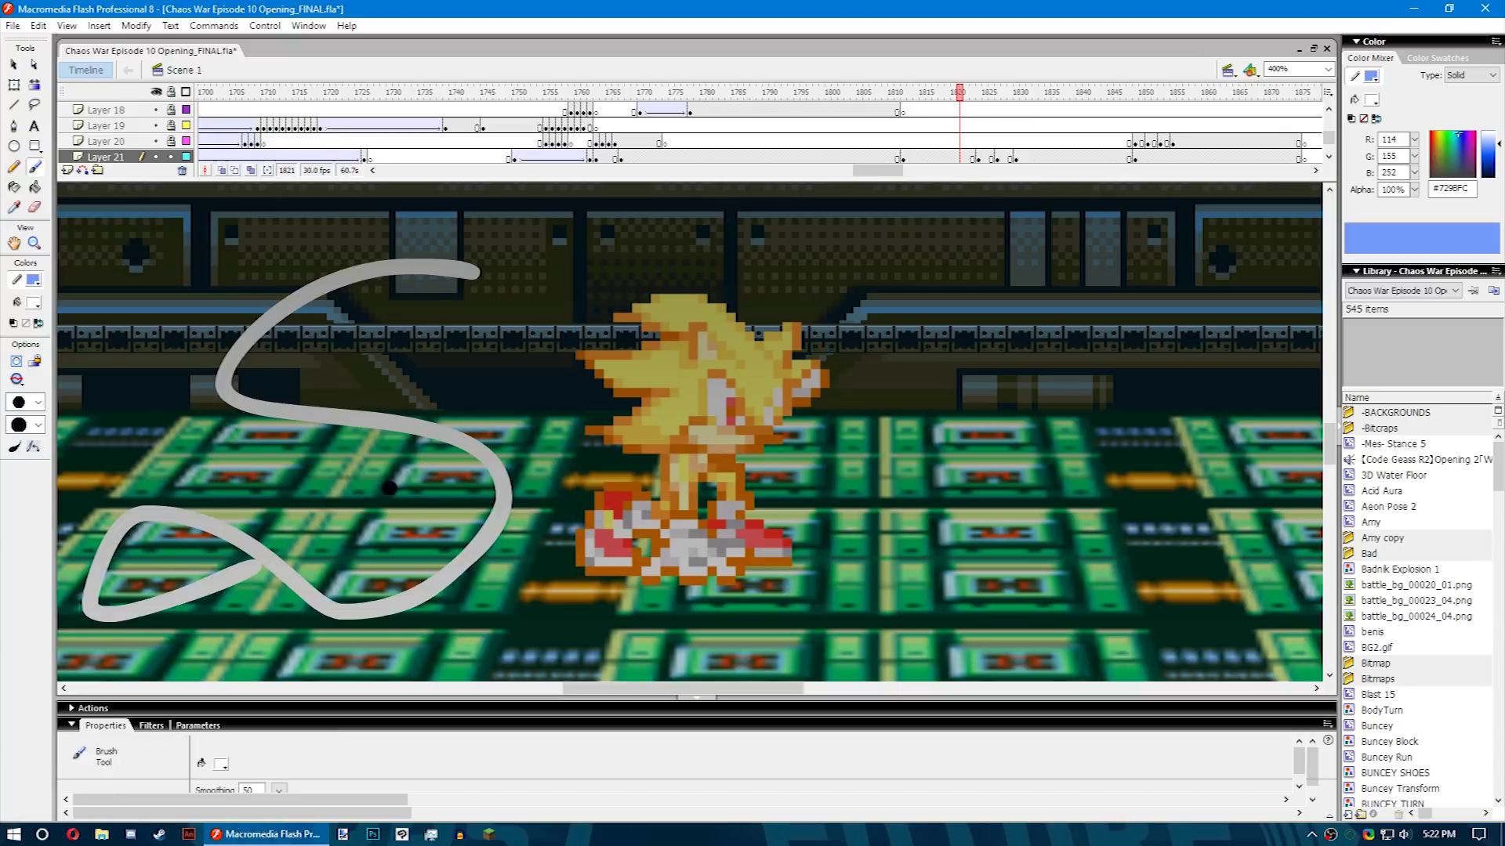
pyautogui.hotkey('ctrl', 'z')
pyautogui.moveTo(294, 272)
pyautogui.mouseDown()
pyautogui.moveTo(245, 308)
pyautogui.moveTo(361, 338)
pyautogui.mouseUp()
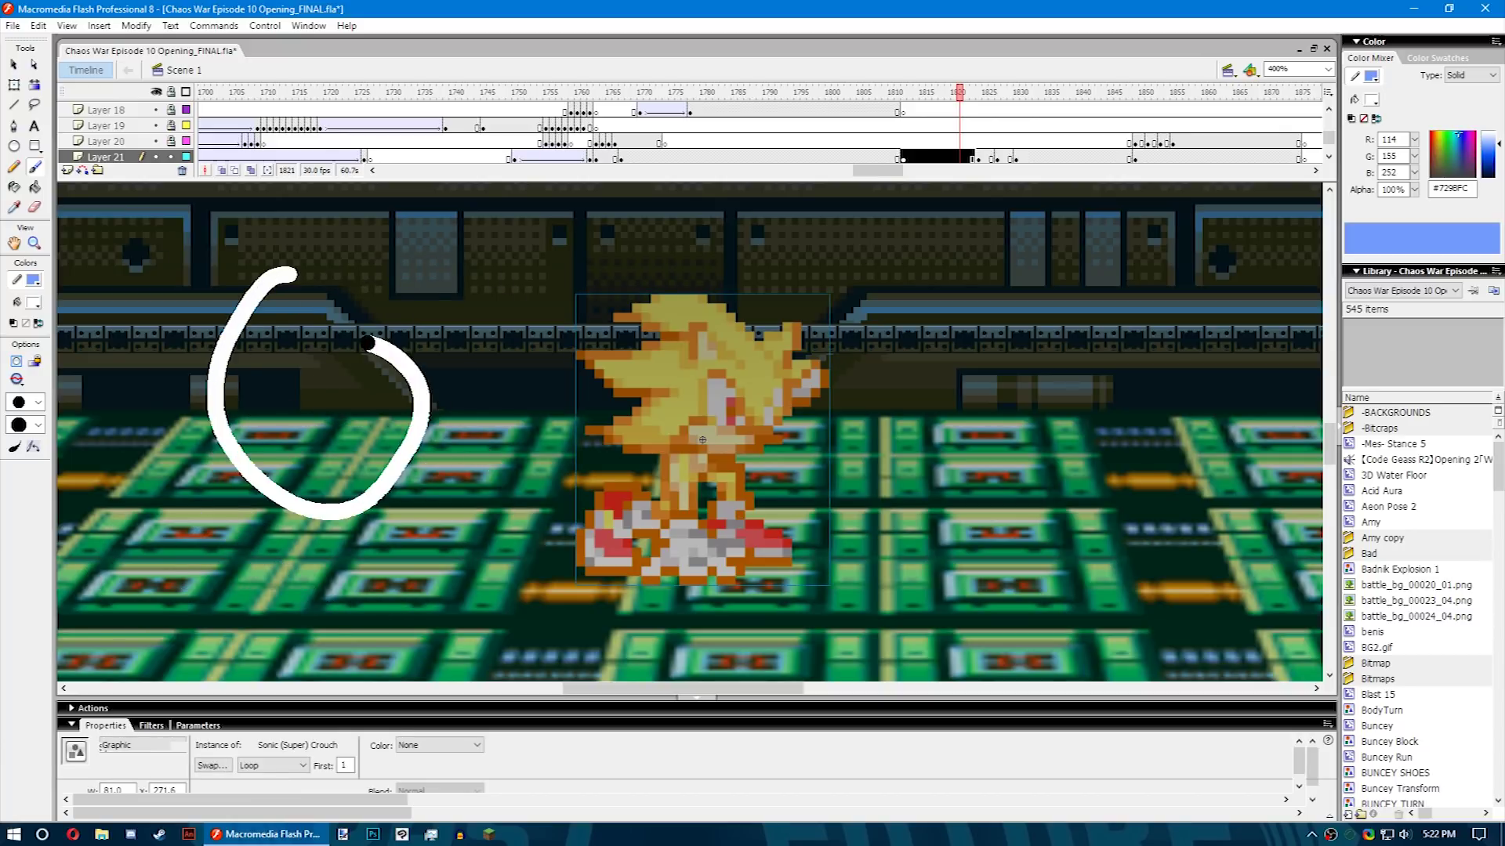
pyautogui.click(31, 187)
pyautogui.click(270, 288)
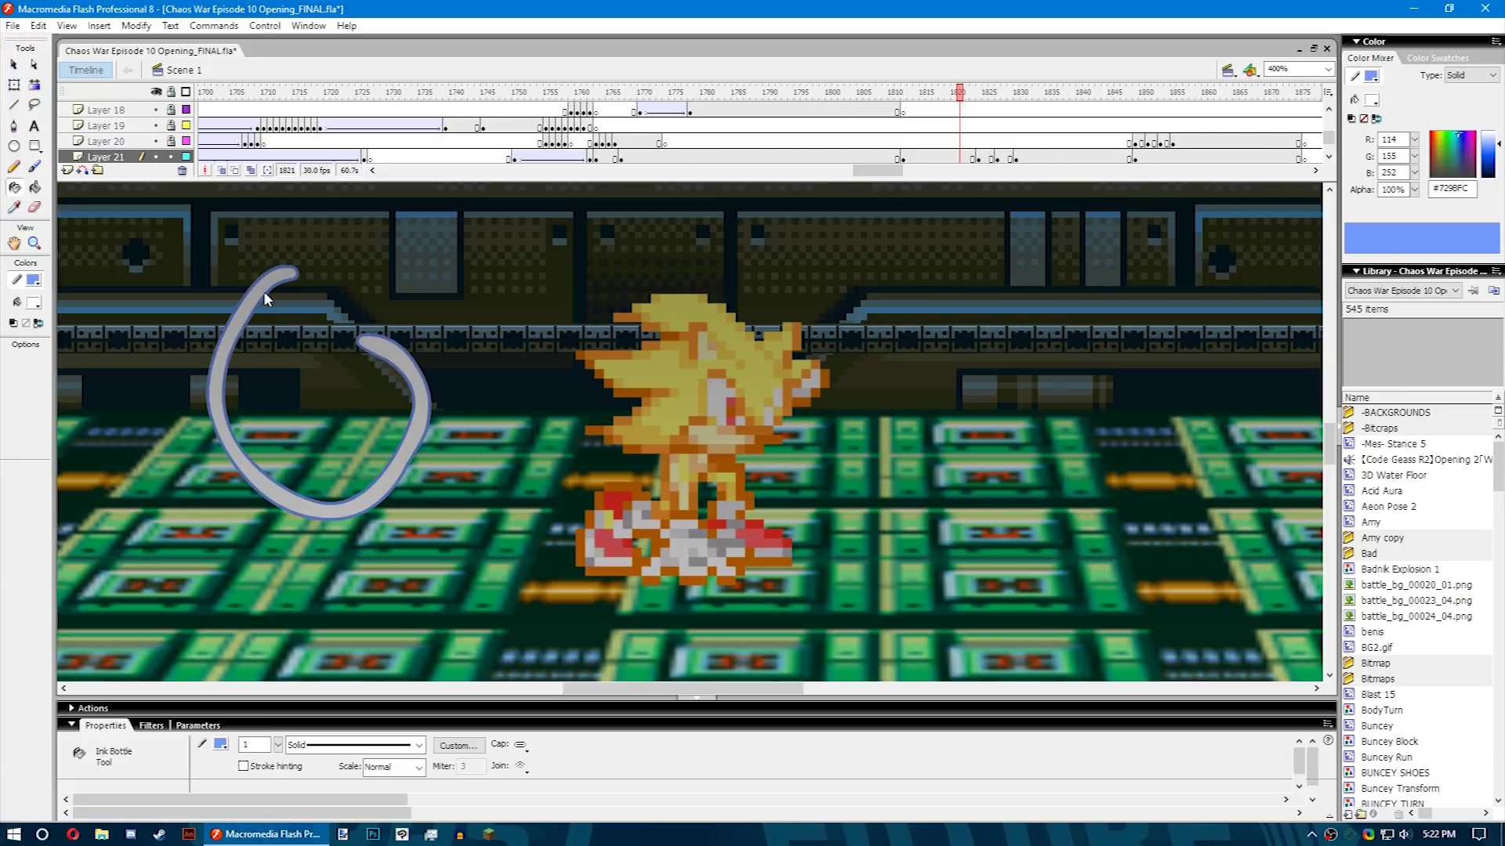
pyautogui.hotkey('ctrl', 'z')
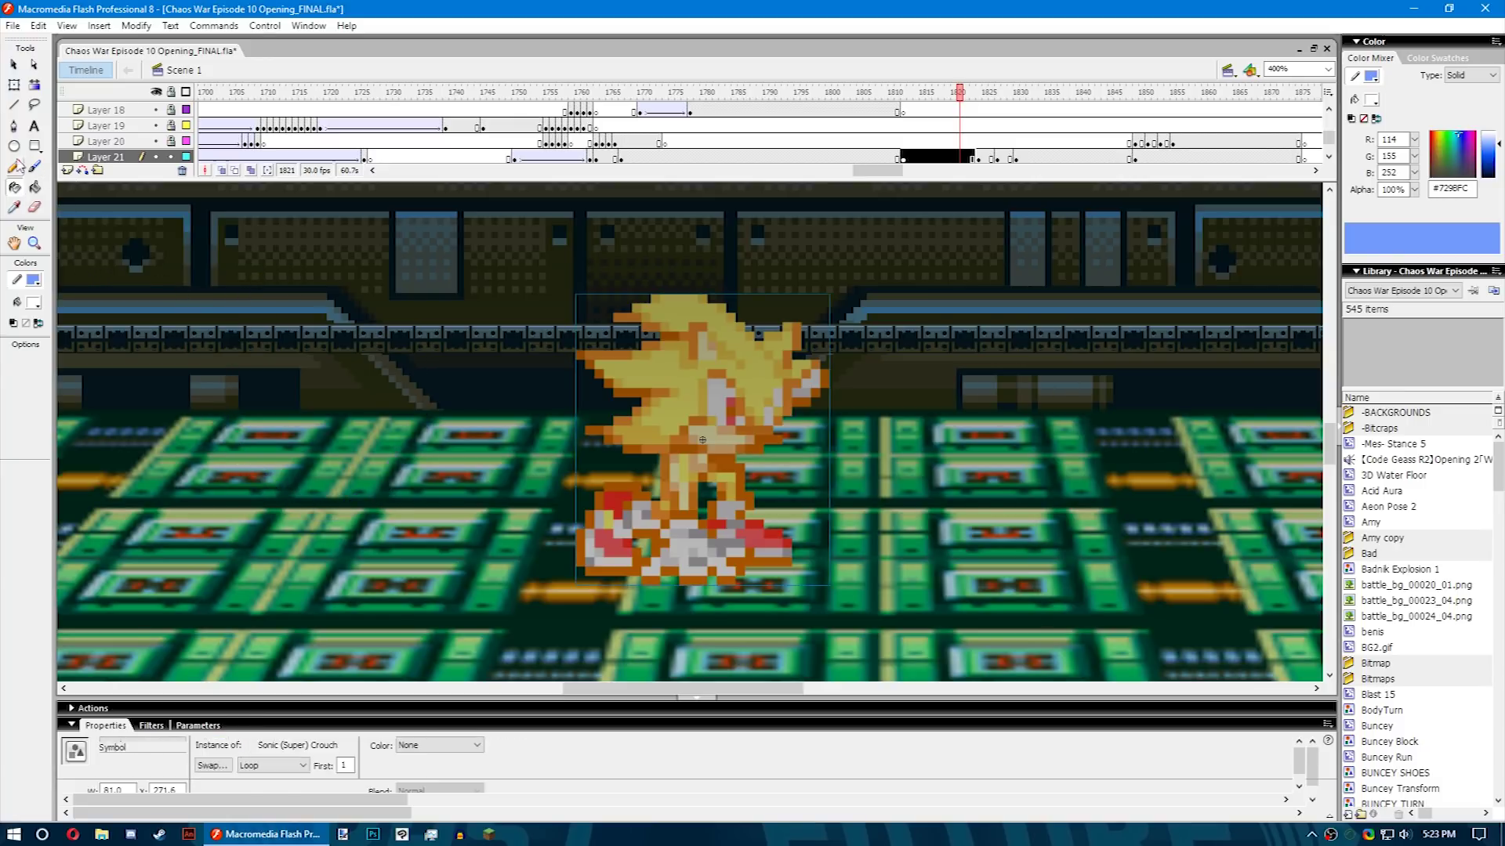
pyautogui.click(14, 166)
pyautogui.moveTo(353, 314)
pyautogui.mouseDown()
pyautogui.moveTo(178, 345)
pyautogui.moveTo(360, 318)
pyautogui.mouseUp()
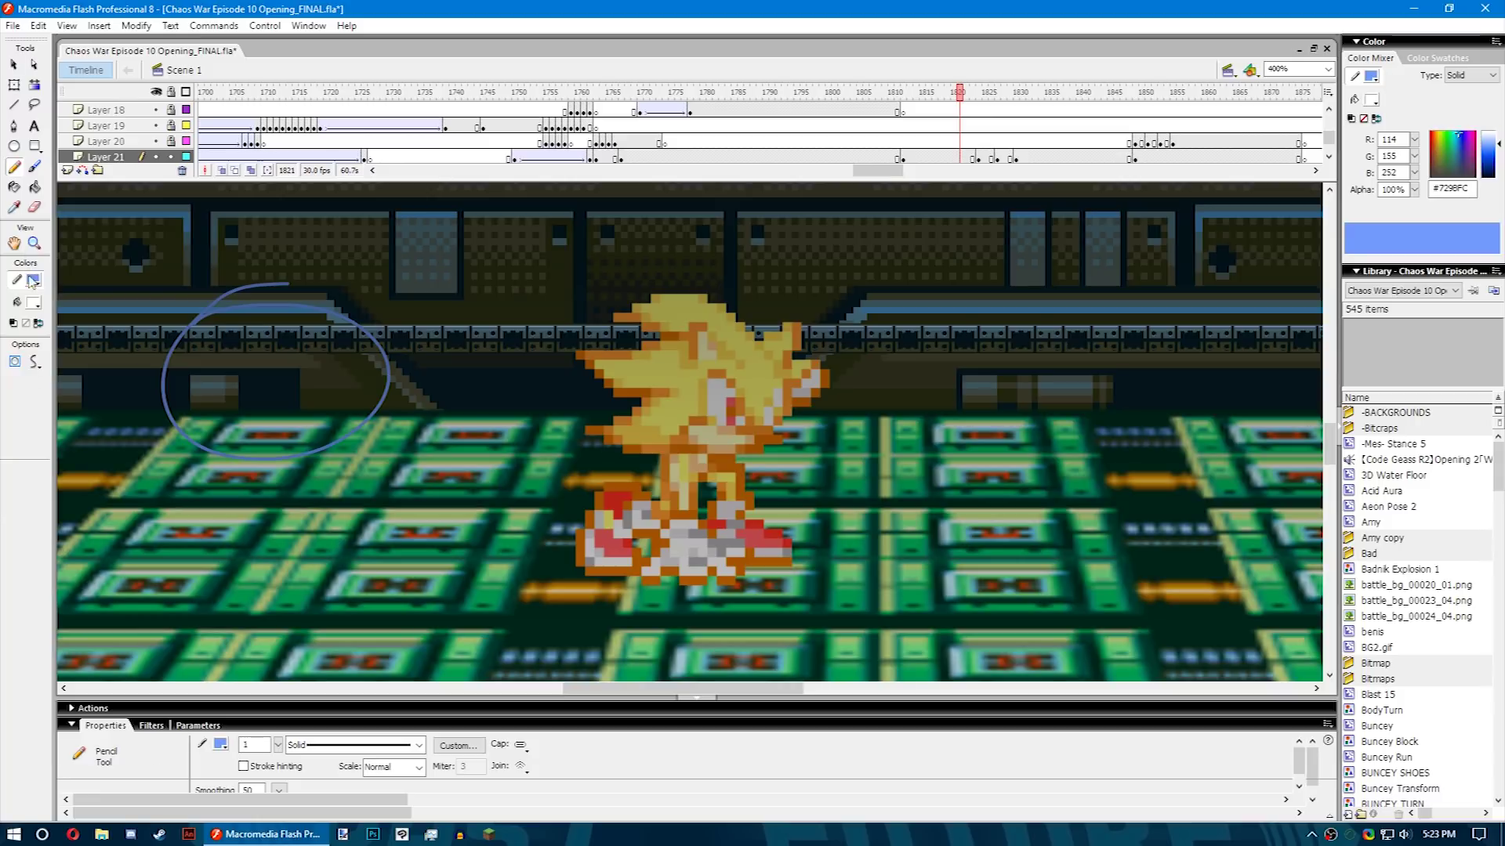
pyautogui.press('v')
pyautogui.click(335, 389)
pyautogui.press('Delete')
pyautogui.press('i')
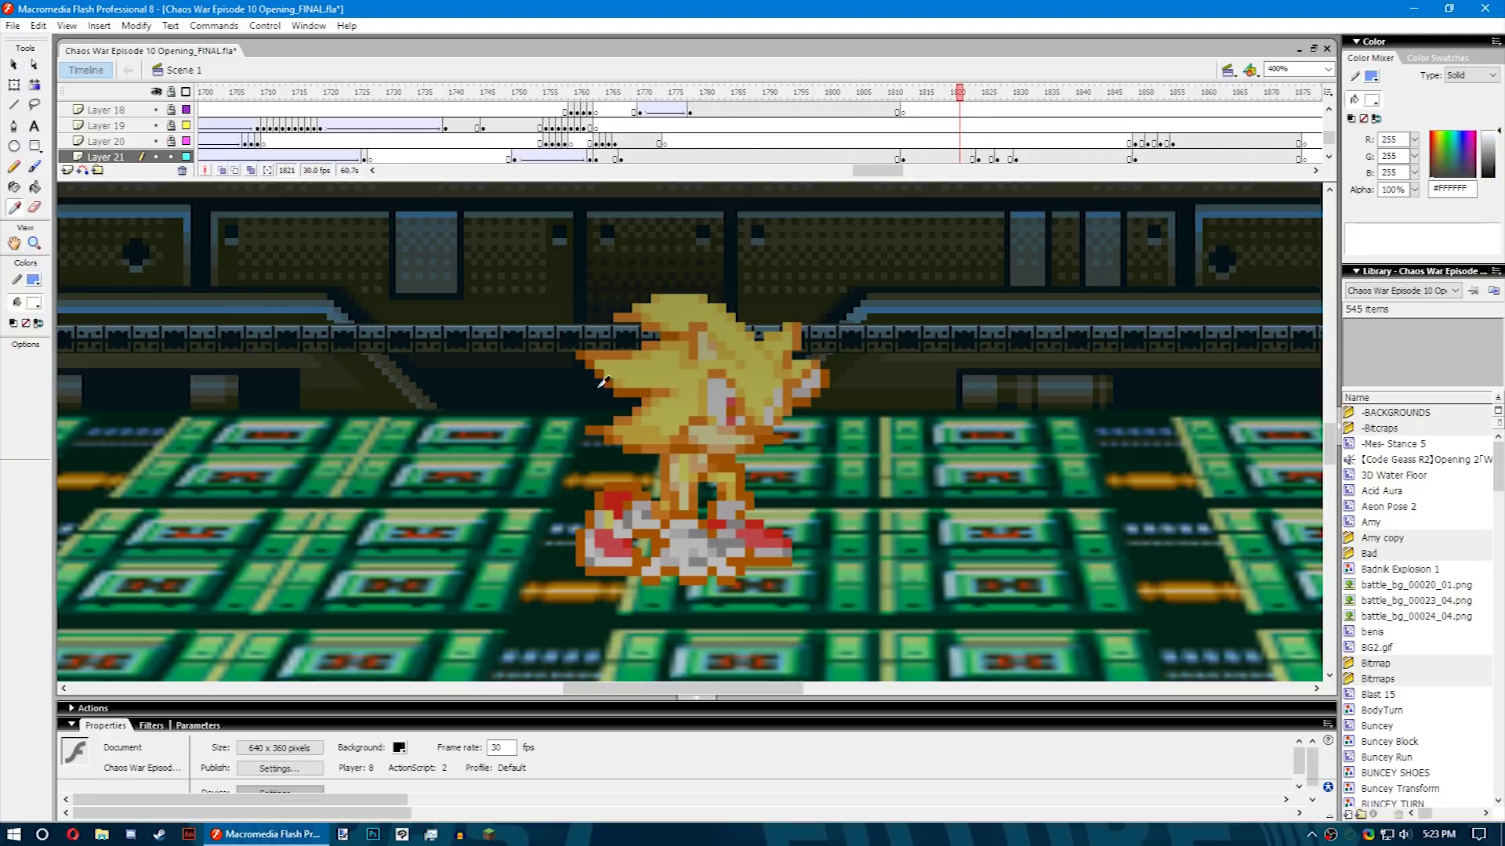
pyautogui.click(35, 207)
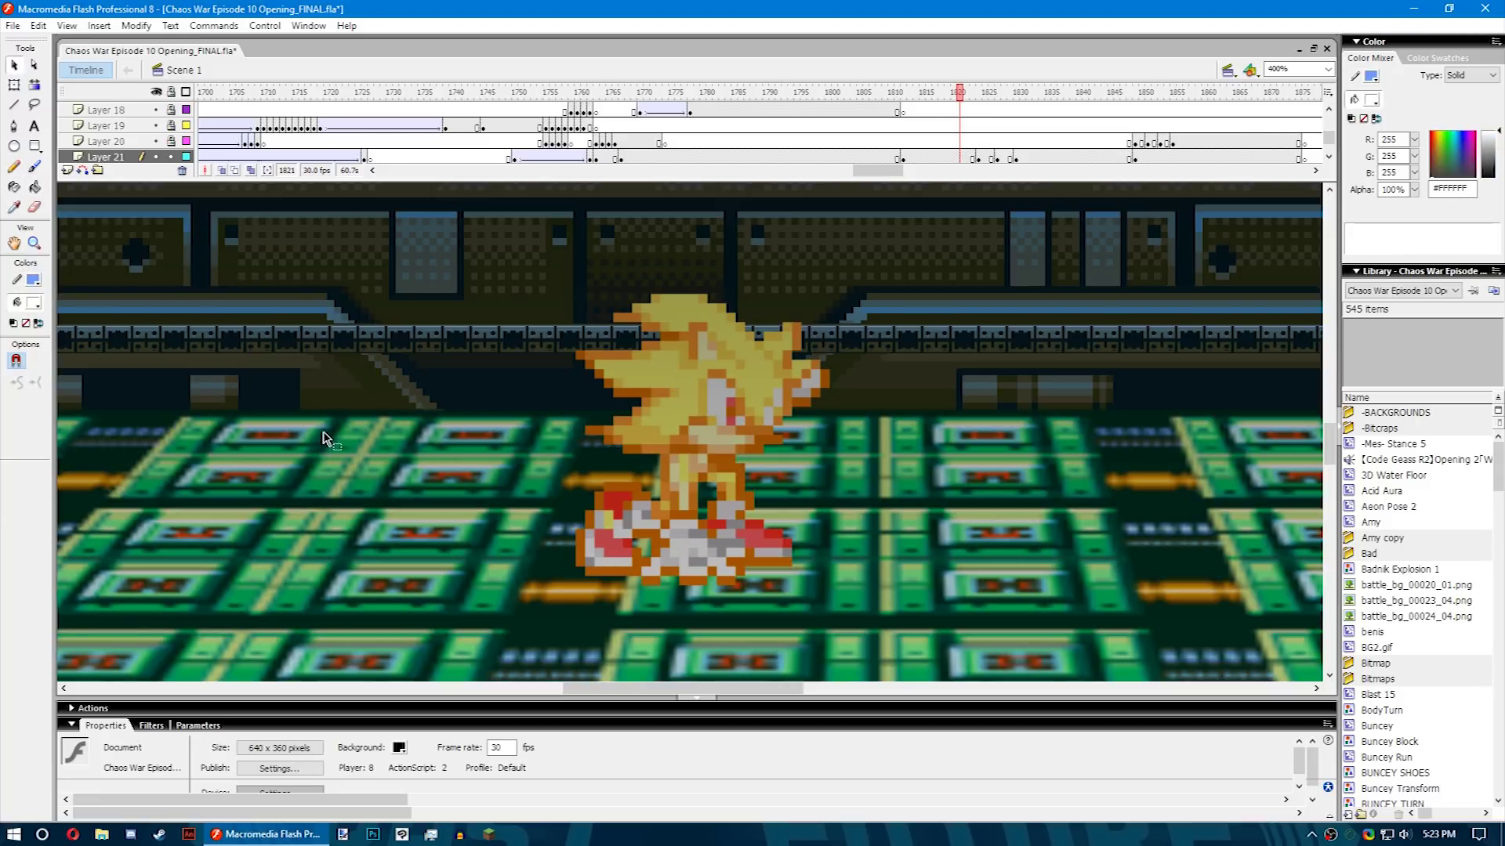
pyautogui.moveTo(184, 437)
pyautogui.mouseDown()
pyautogui.moveTo(455, 397)
pyautogui.moveTo(342, 473)
pyautogui.mouseUp()
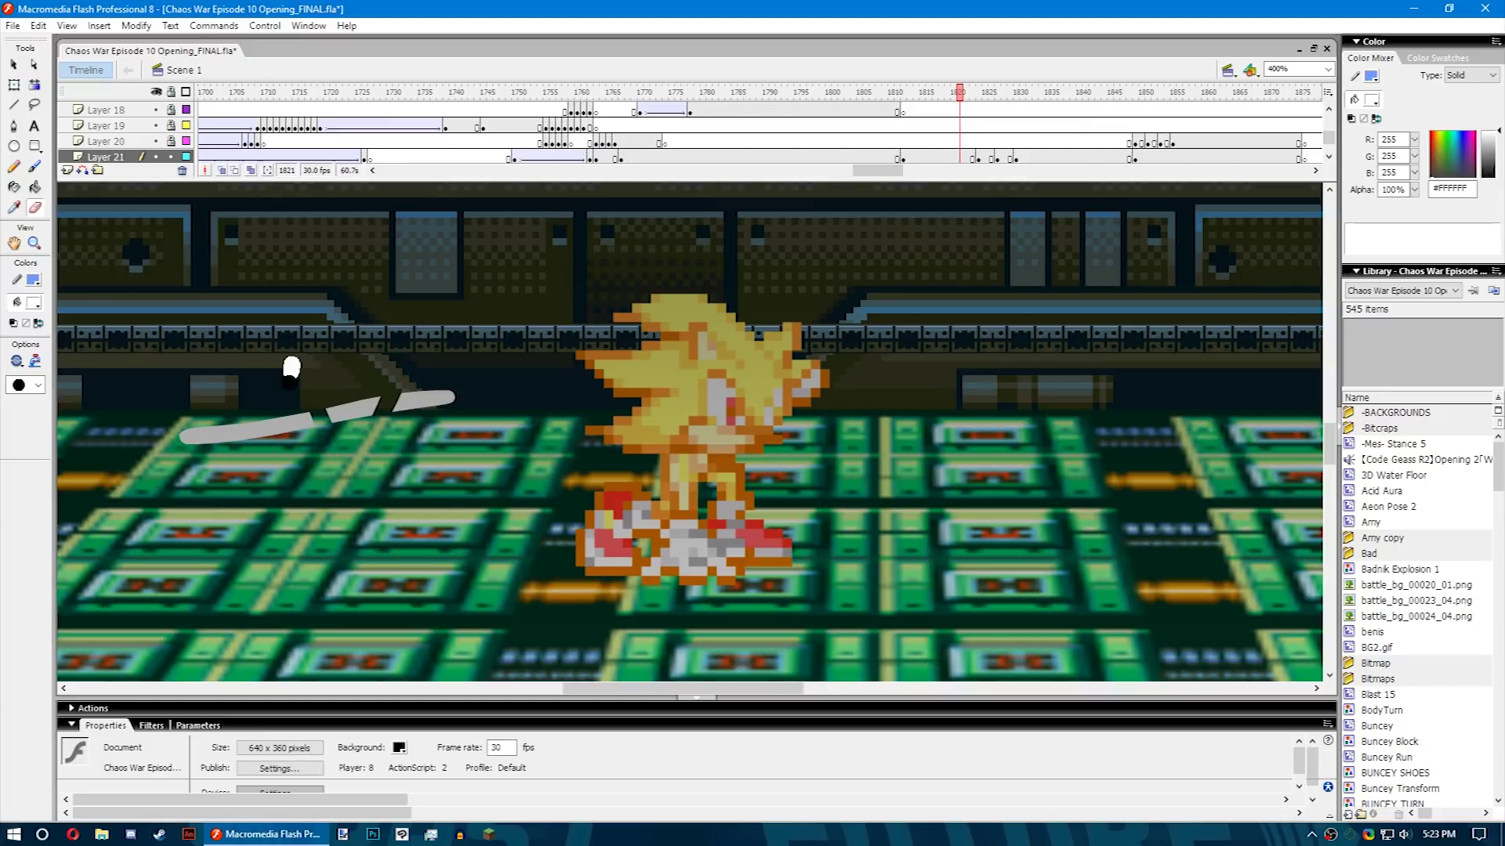
pyautogui.moveTo(208, 363); pyautogui.dragTo(208, 471)
pyautogui.moveTo(482, 362); pyautogui.dragTo(180, 435)
pyautogui.press('h')
pyautogui.moveTo(642, 381)
pyautogui.mouseDown()
pyautogui.moveTo(709, 362)
pyautogui.moveTo(525, 447)
pyautogui.moveTo(651, 467)
pyautogui.moveTo(703, 456)
pyautogui.mouseUp()
pyautogui.press('z')
pyautogui.click(703, 456)
pyautogui.click(703, 456)
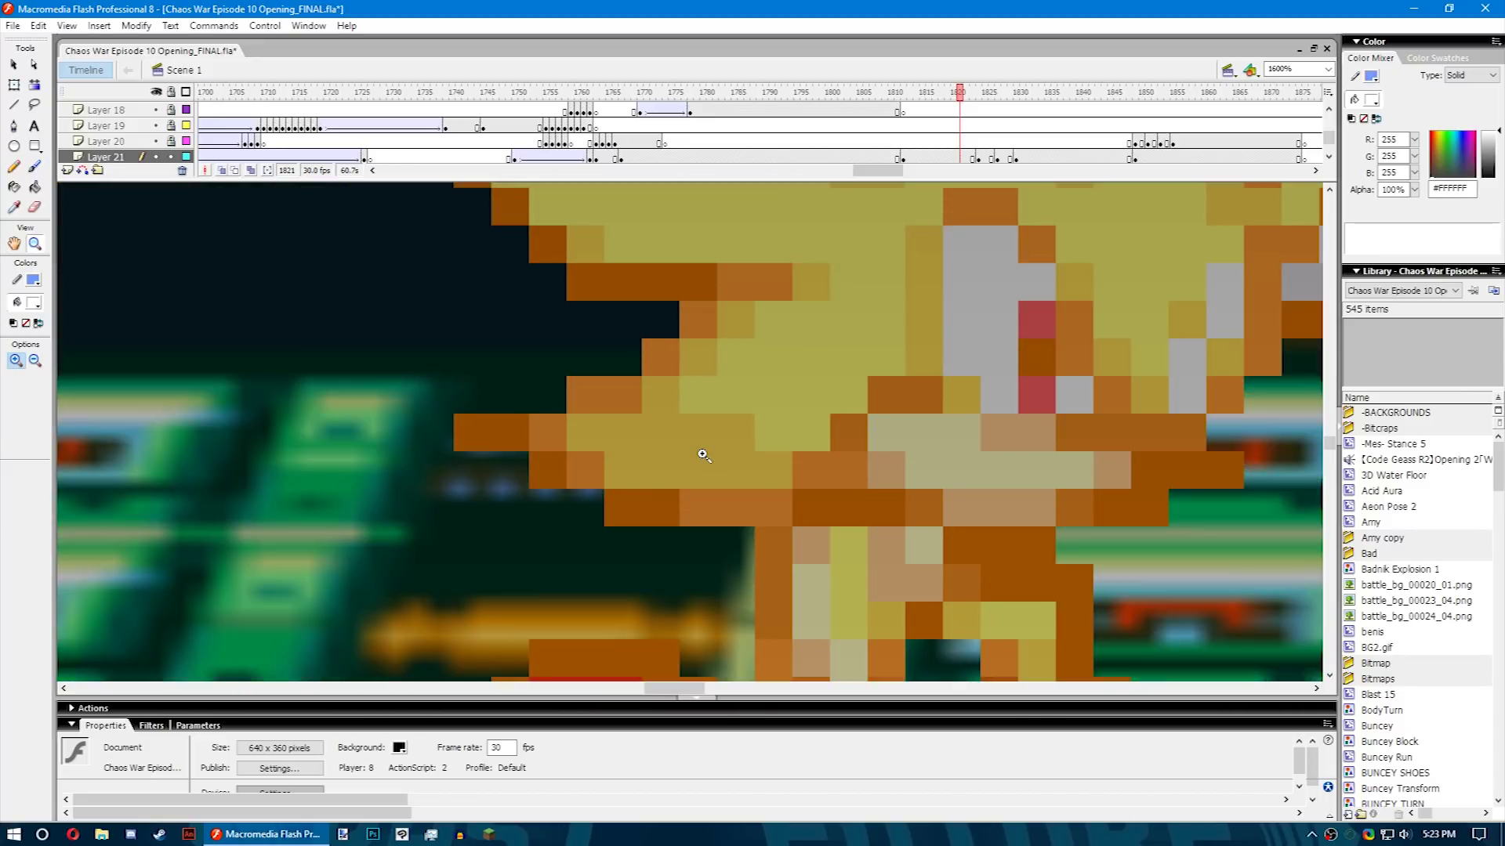
pyautogui.click(35, 360)
pyautogui.click(918, 368)
pyautogui.click(744, 430)
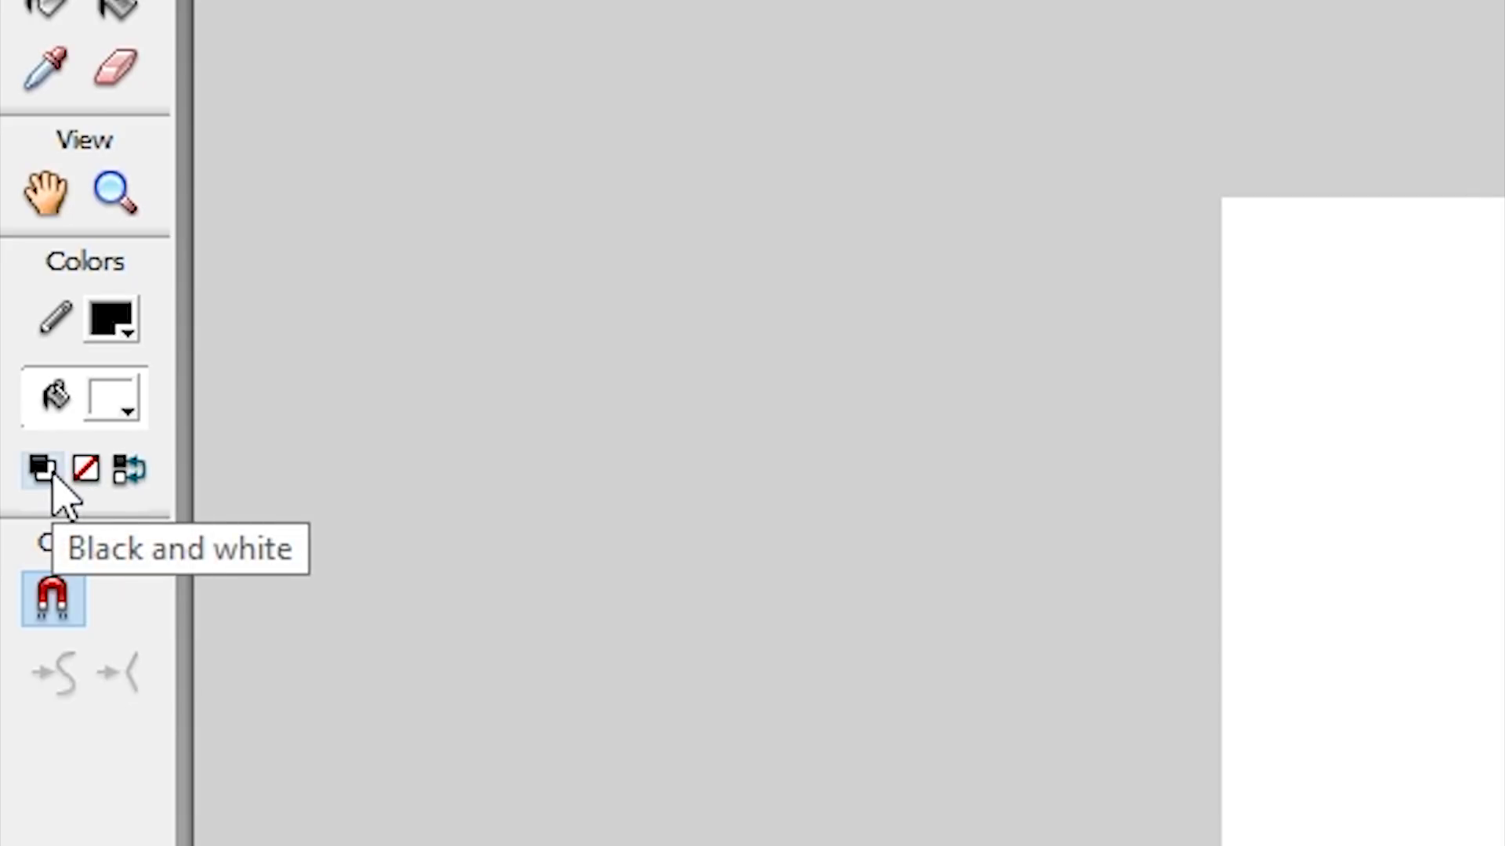
# Reset to black stroke and white fill, trying No Color and Swap Colors along the way.
pyautogui.click(53, 476)
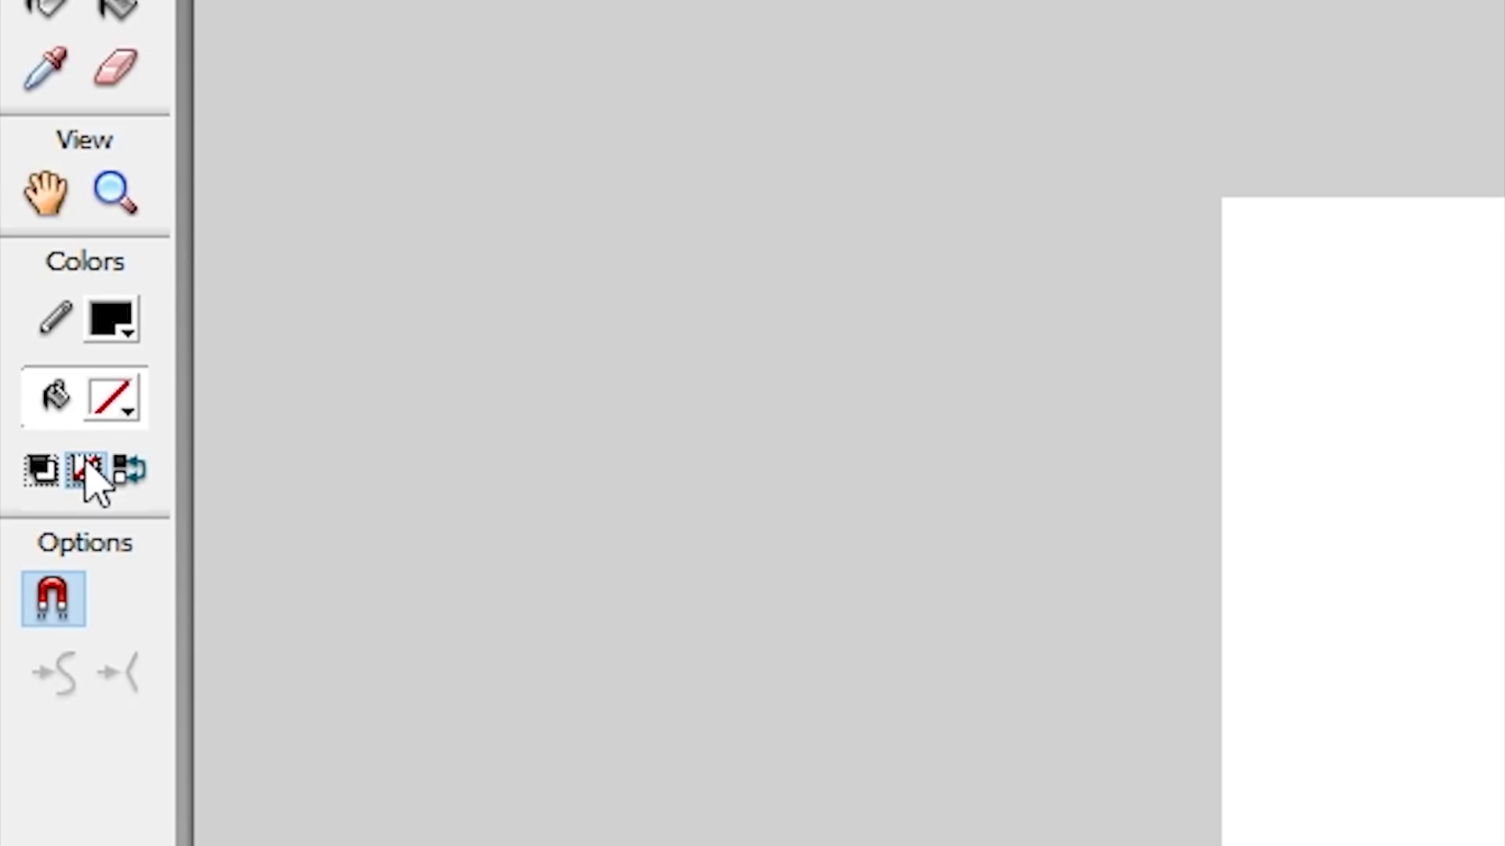
pyautogui.click(71, 322)
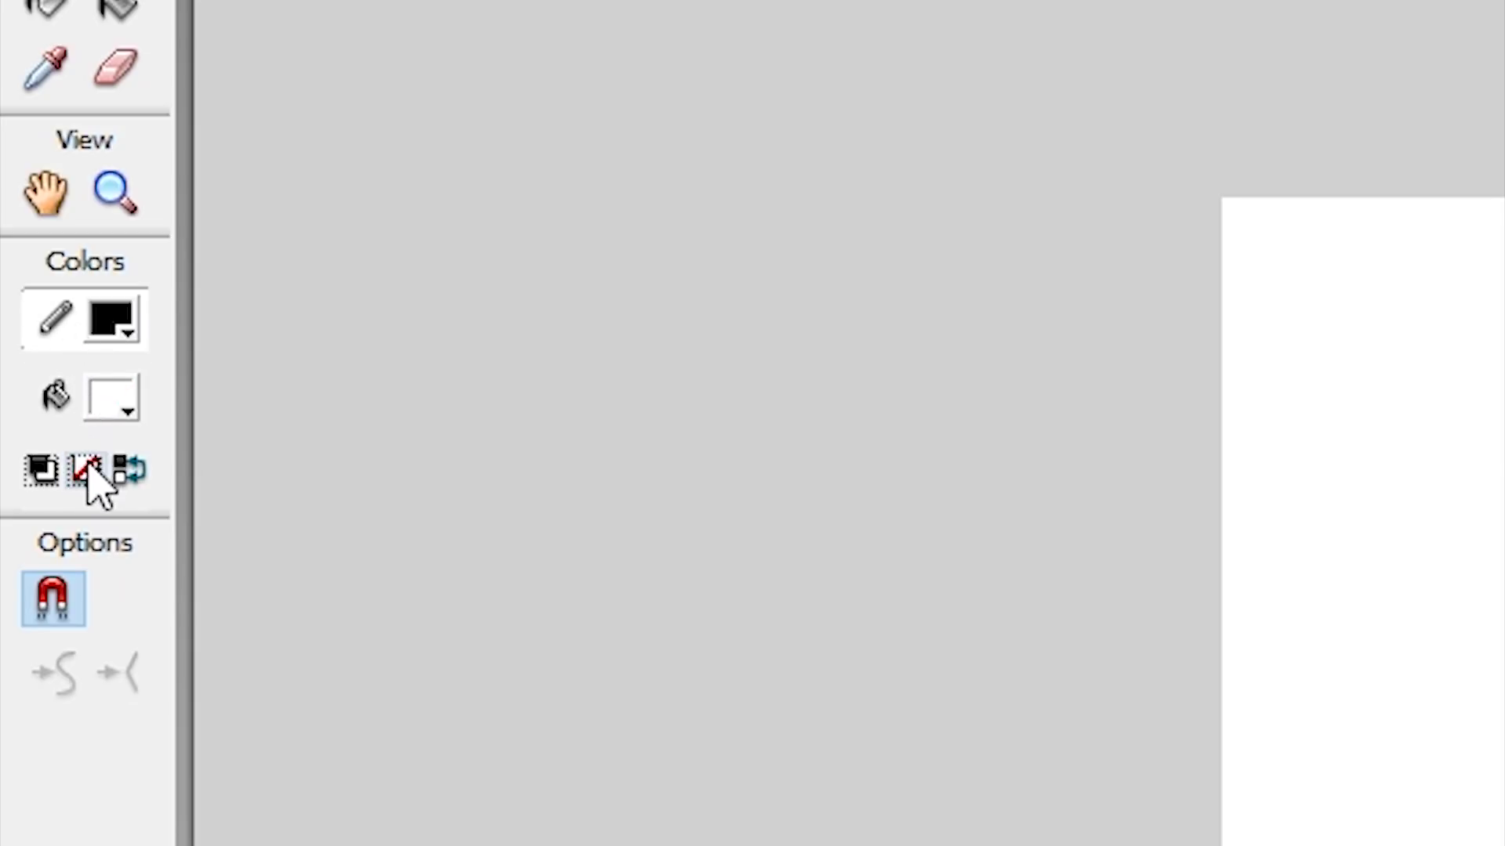
pyautogui.click(93, 476)
pyautogui.click(91, 478)
pyautogui.click(119, 475)
pyautogui.click(120, 475)
pyautogui.click(119, 475)
pyautogui.click(119, 475)
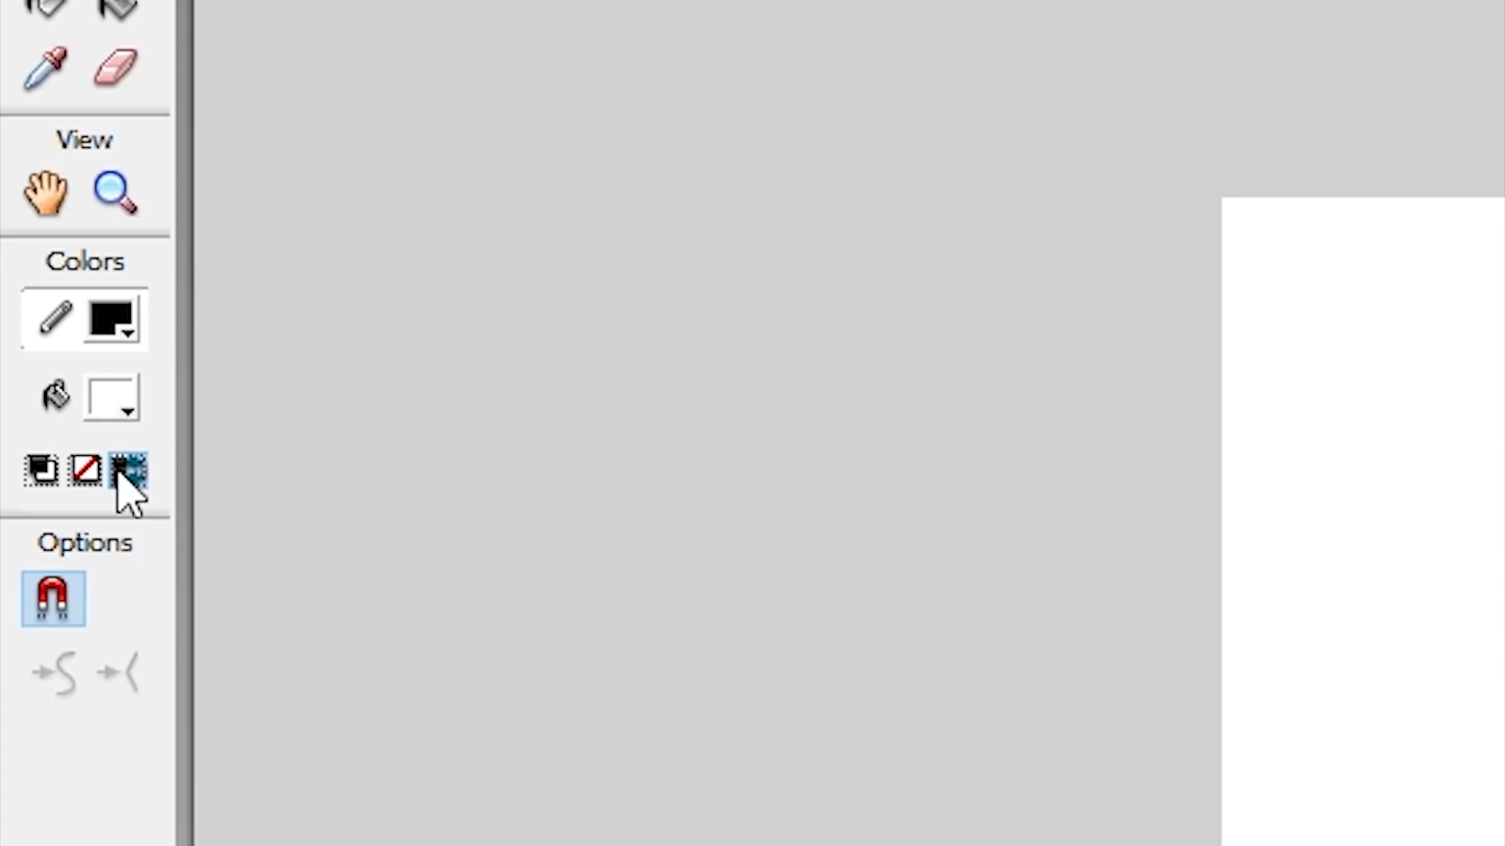
pyautogui.click(119, 474)
pyautogui.click(119, 474)
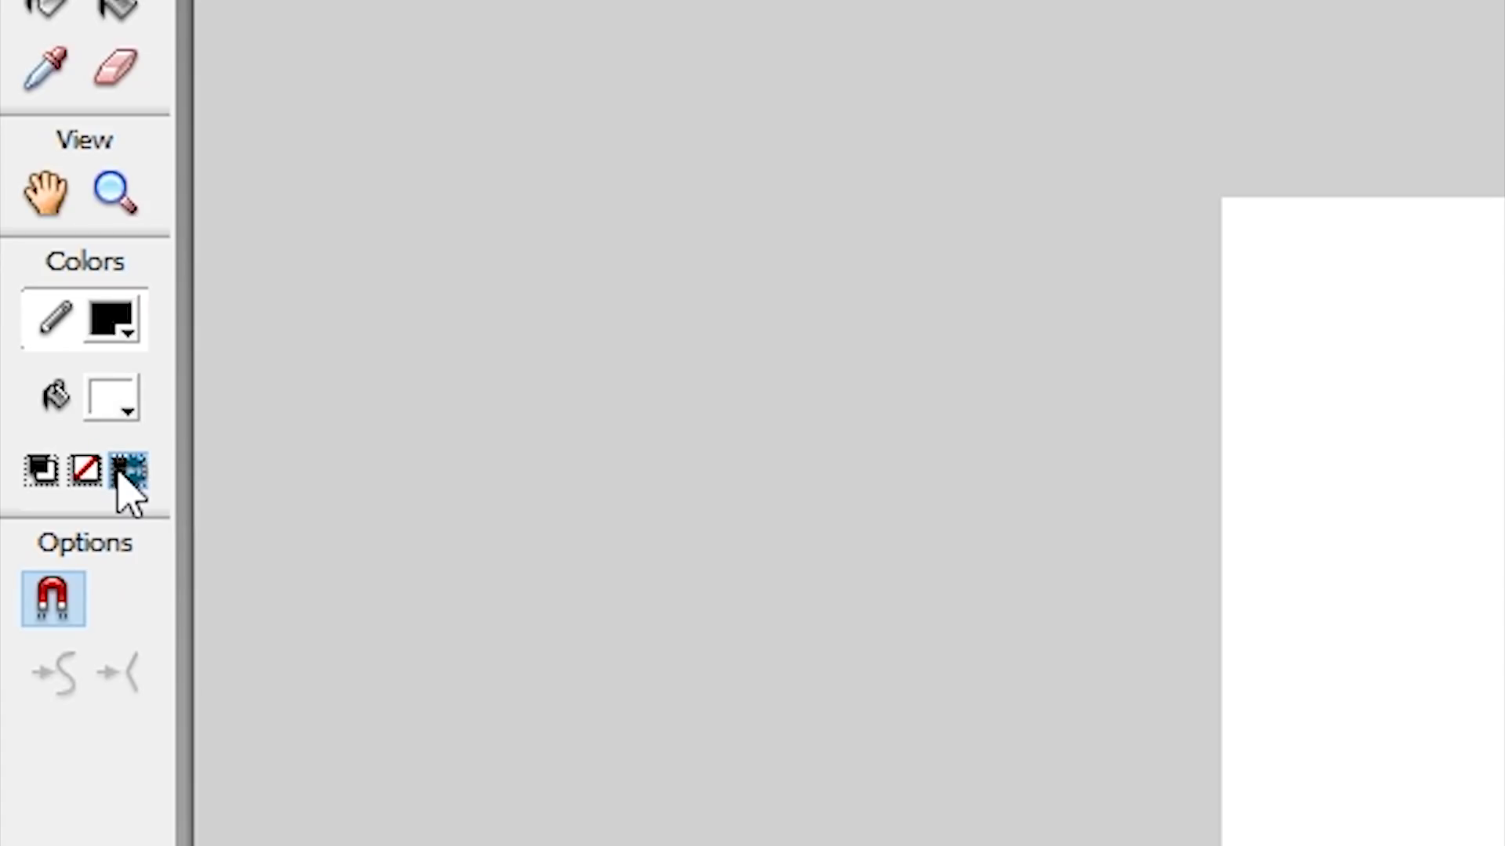
# Toggle Snap to Objects off and on, leaving it on, then expand the Actions panel.
pyautogui.click(58, 611)
pyautogui.click(58, 611)
pyautogui.click(58, 612)
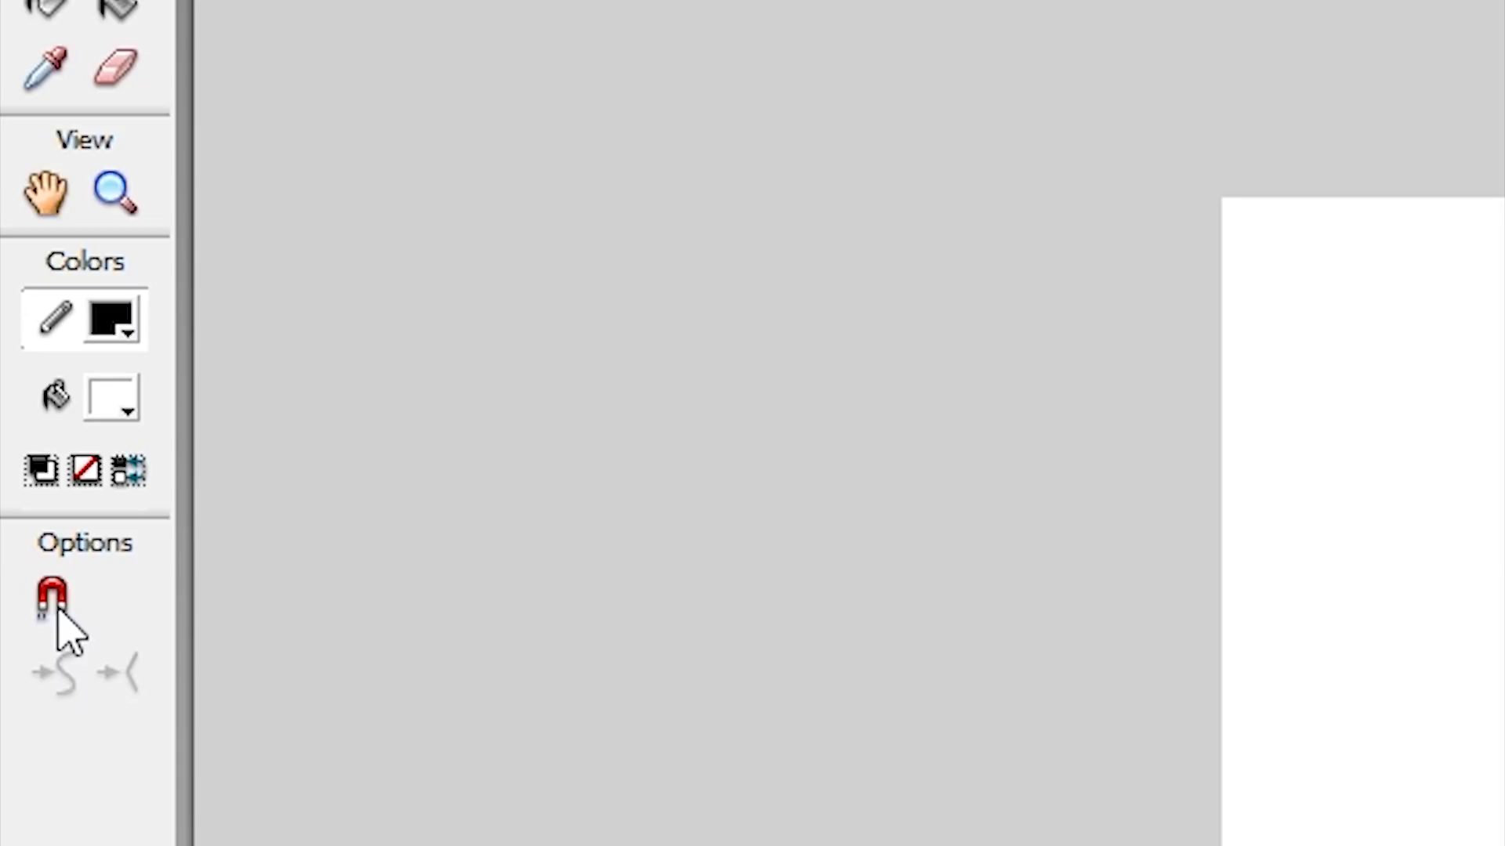
pyautogui.click(58, 613)
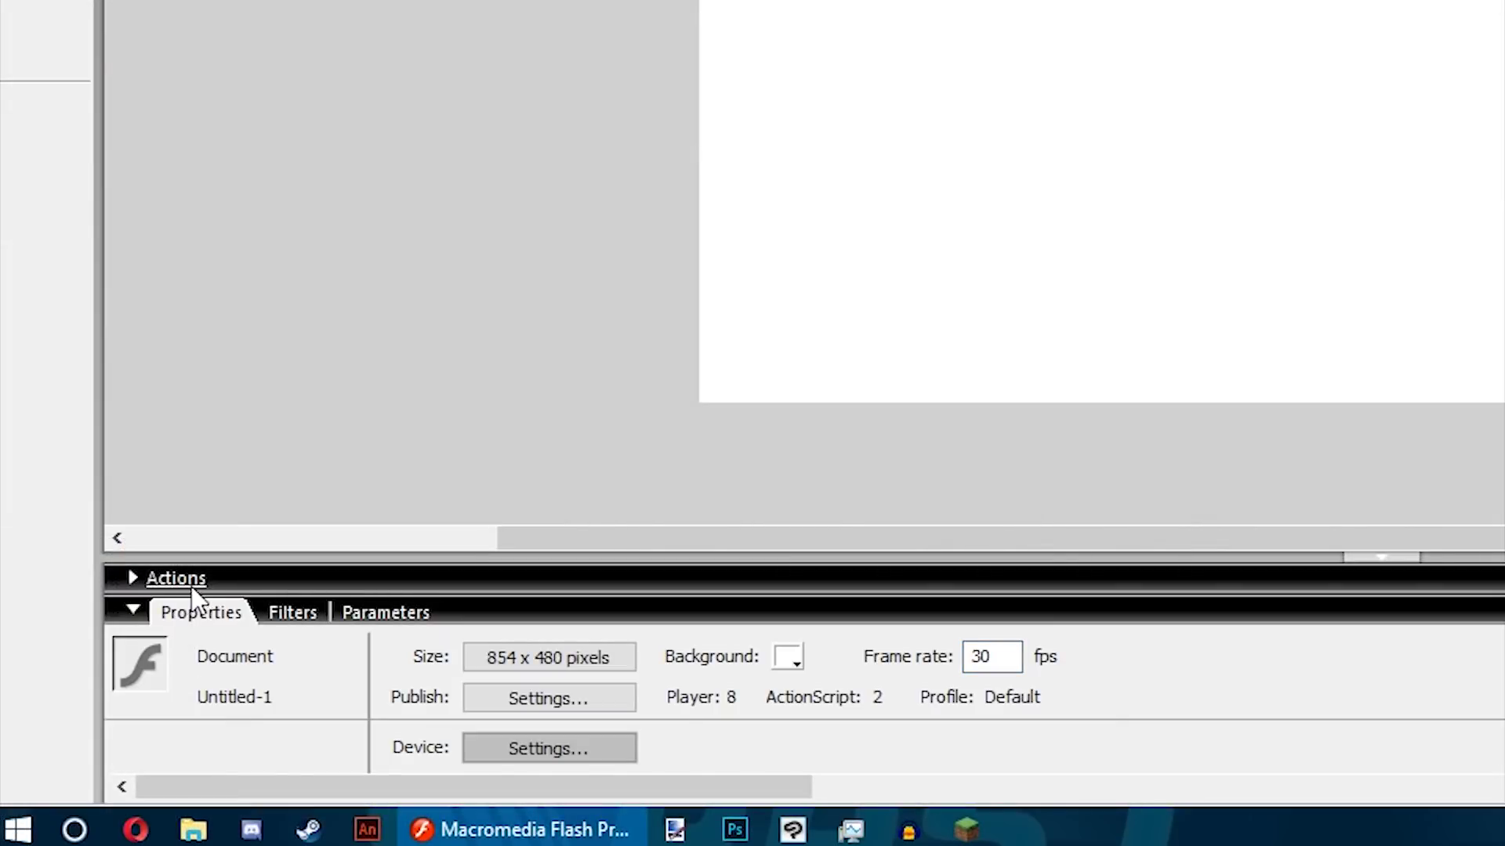
pyautogui.click(191, 584)
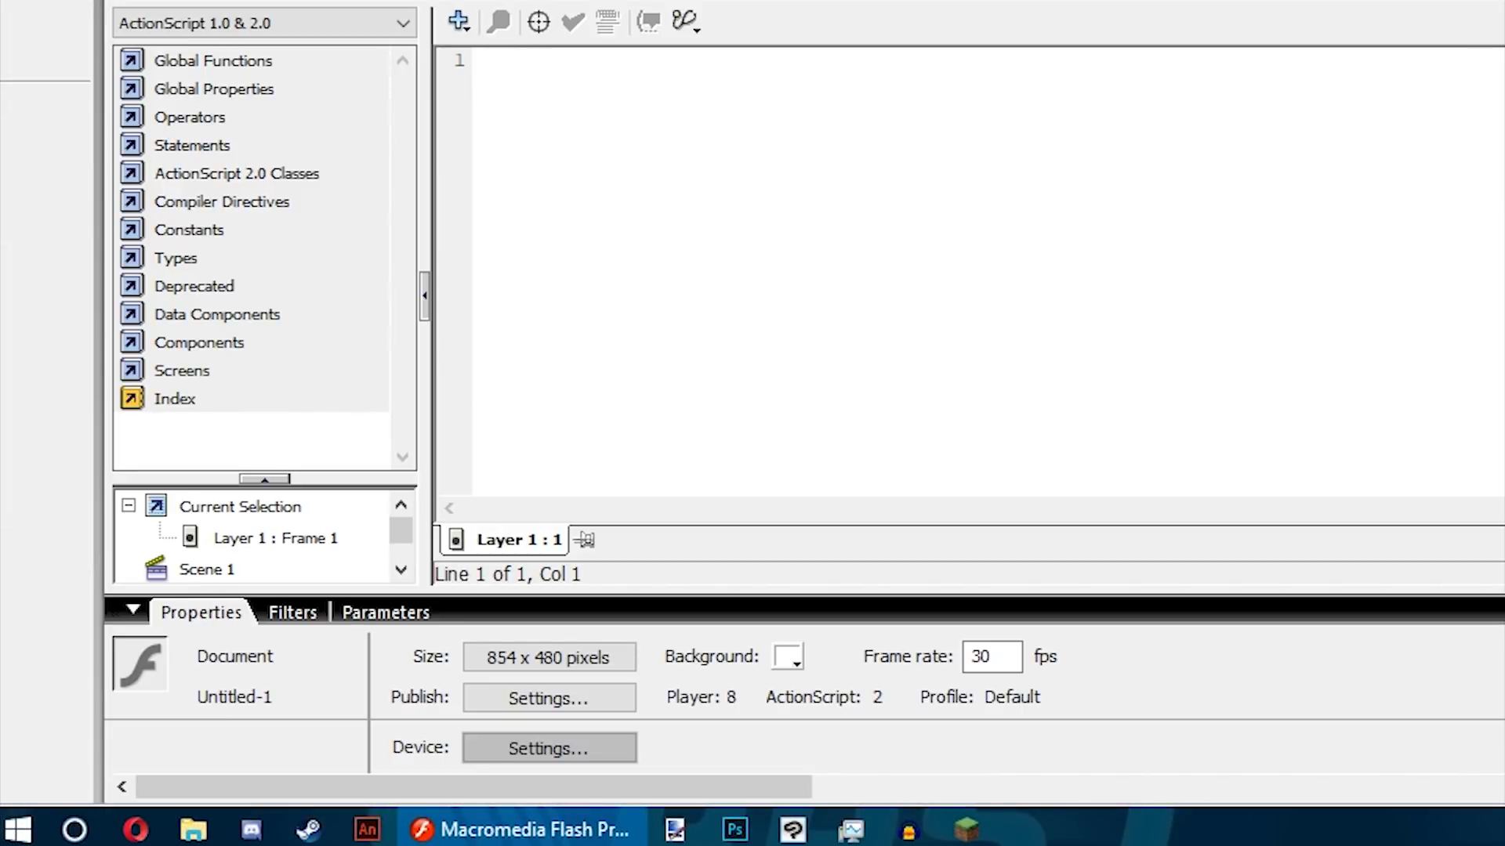
pyautogui.click(286, 4)
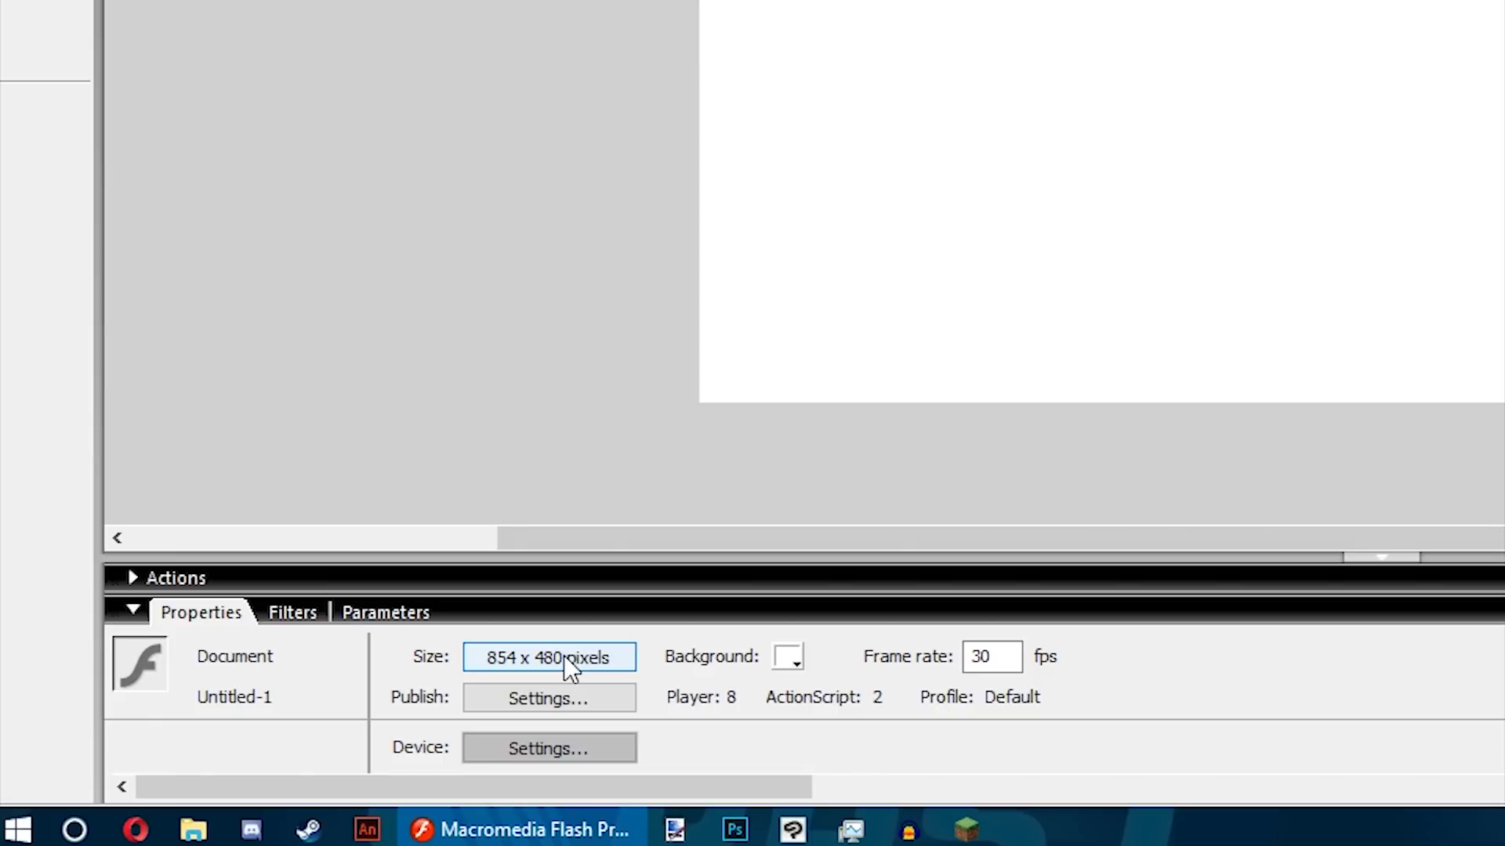
pyautogui.click(793, 662)
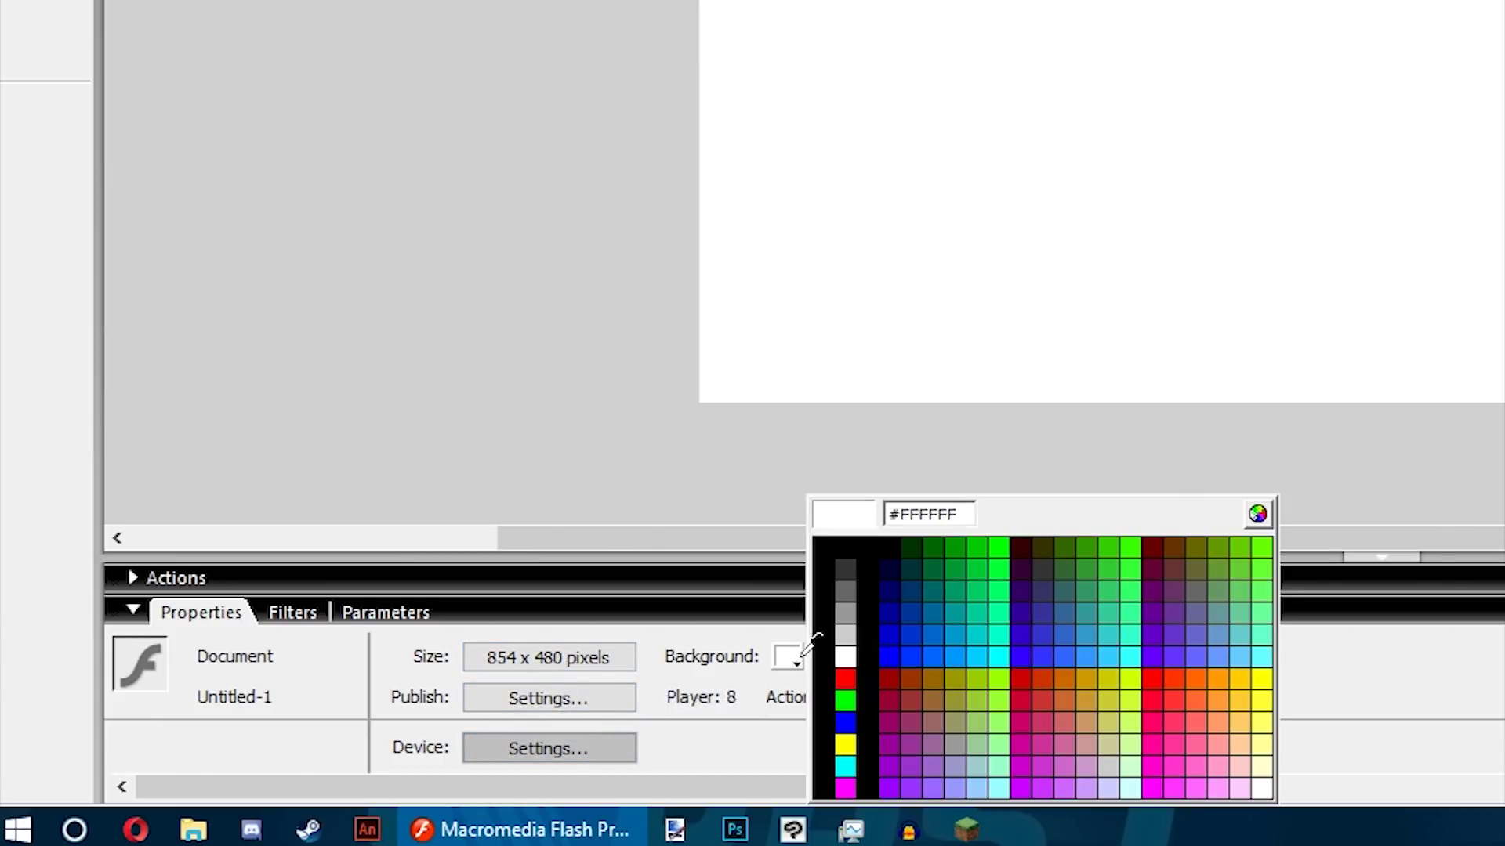
pyautogui.click(848, 636)
pyautogui.click(787, 658)
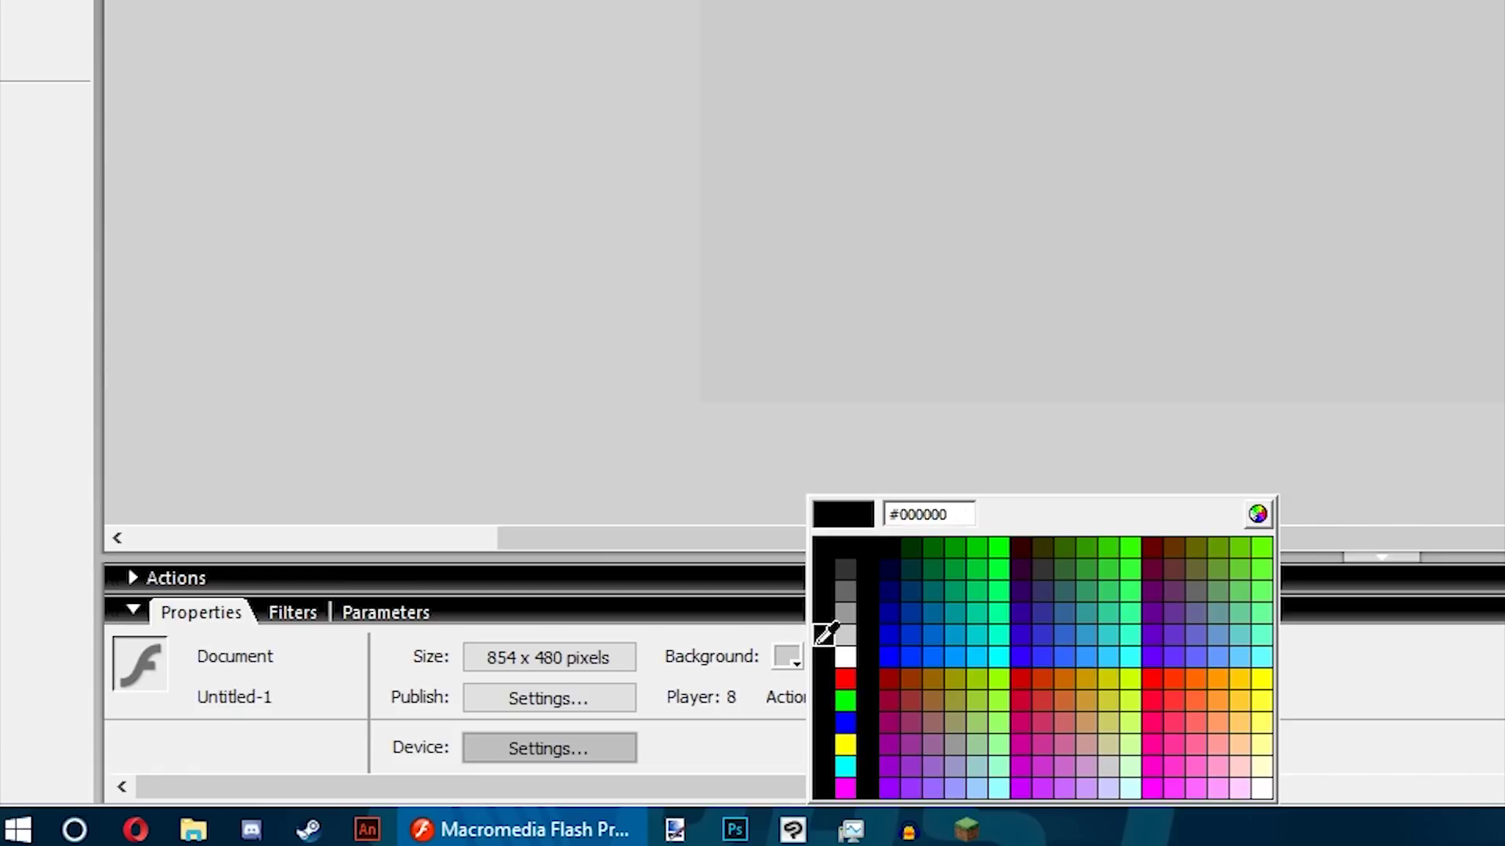
pyautogui.click(881, 643)
pyautogui.click(793, 663)
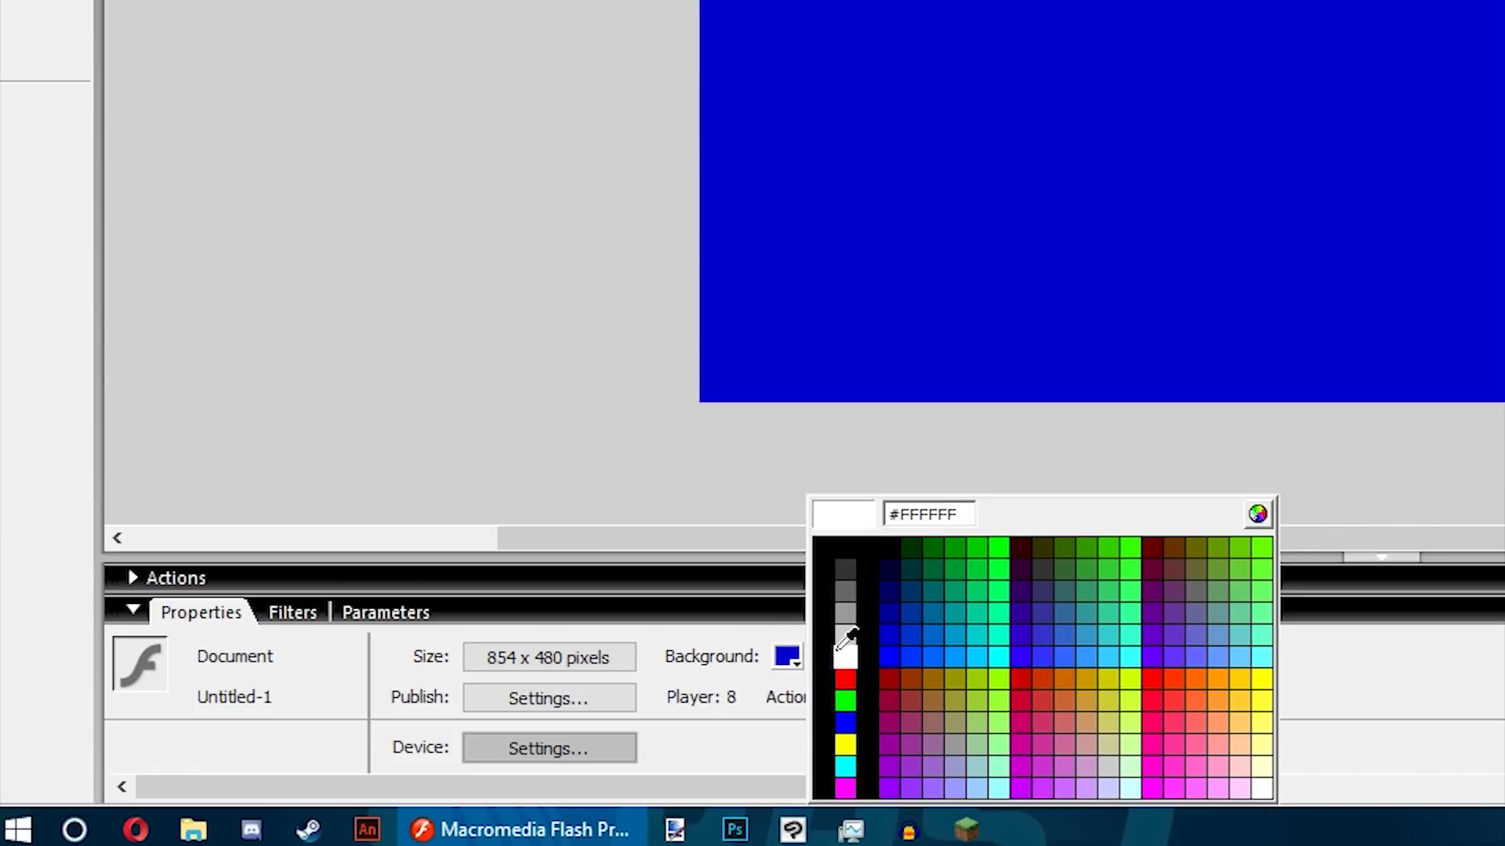
pyautogui.click(844, 638)
pyautogui.click(1014, 659)
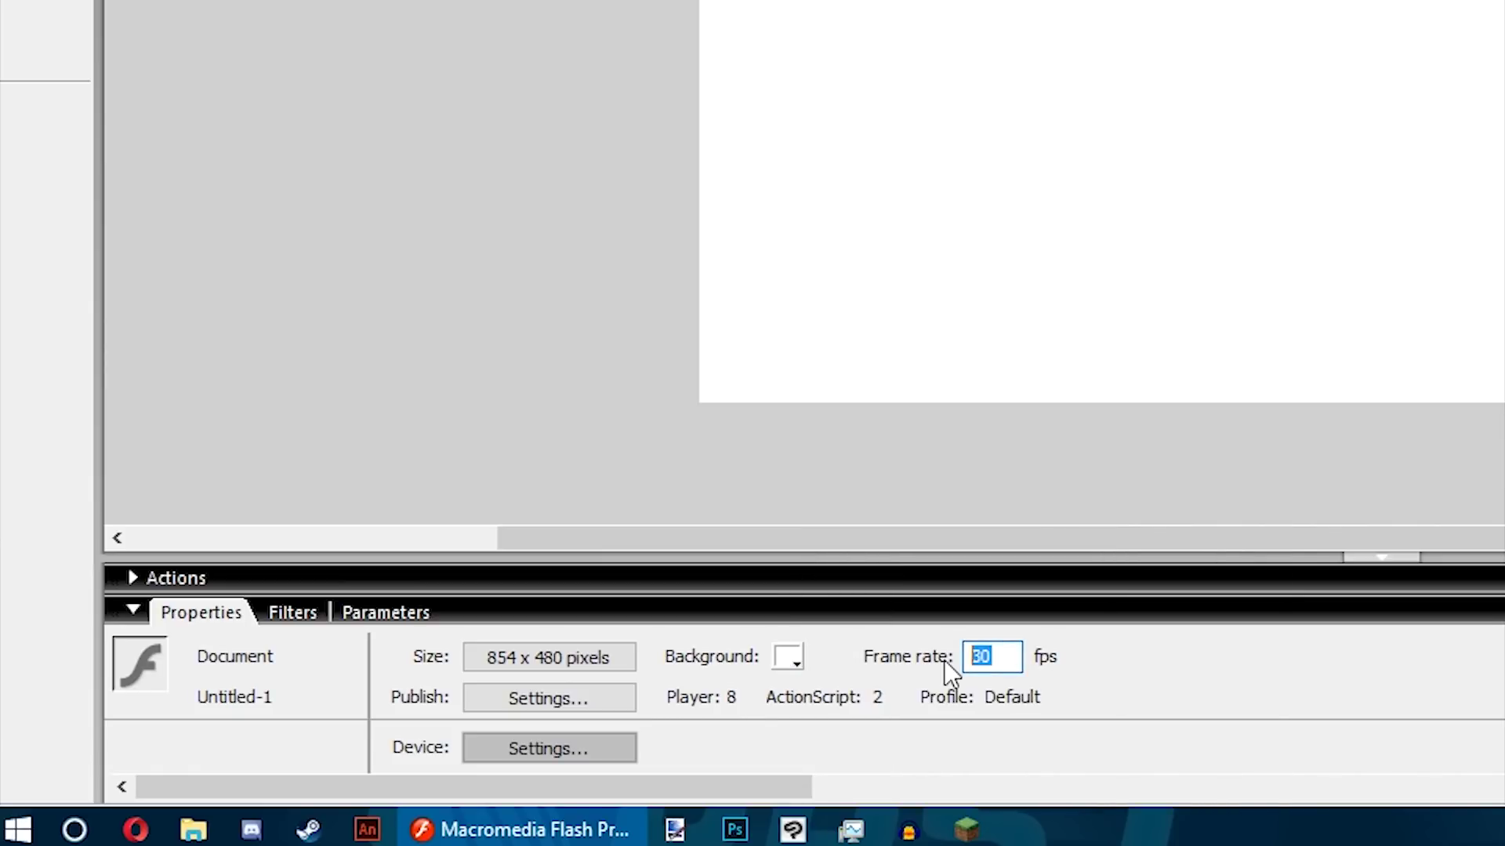
pyautogui.write('12')
pyautogui.press('Return')
pyautogui.write('30')
pyautogui.click(310, 616)
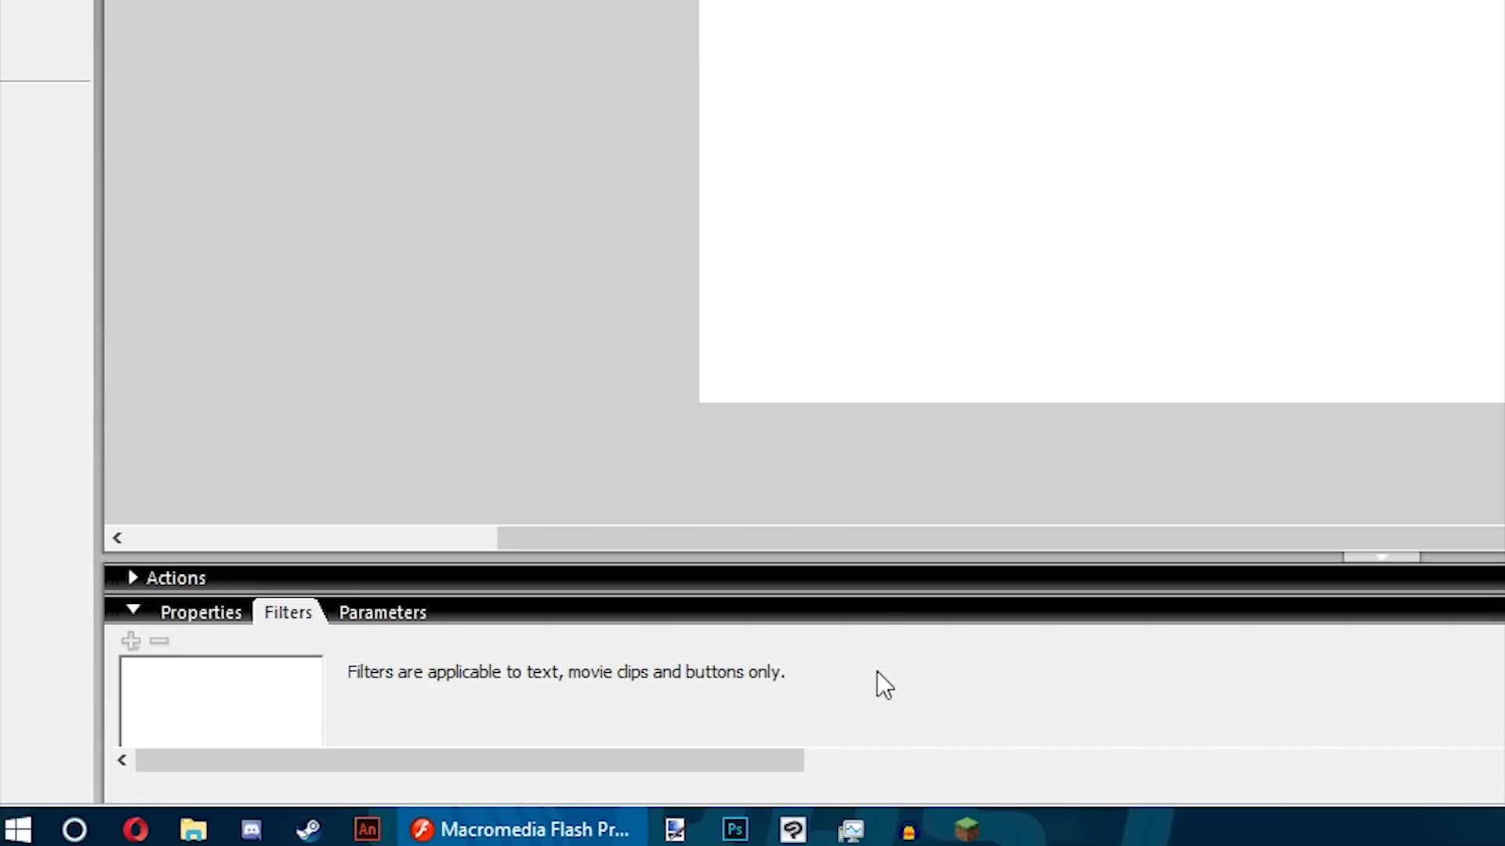
pyautogui.click(400, 620)
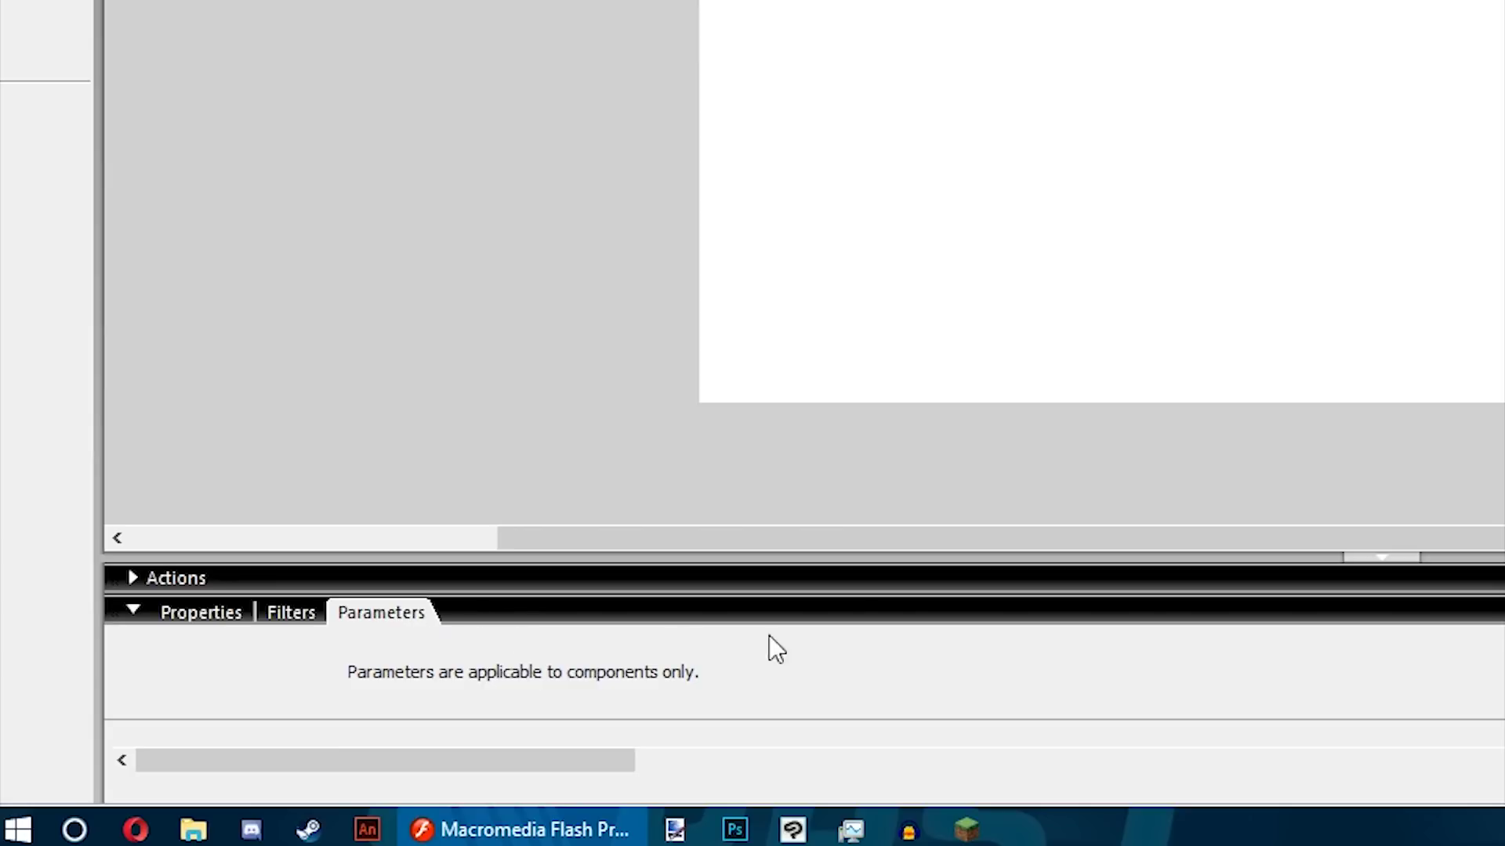
pyautogui.click(175, 619)
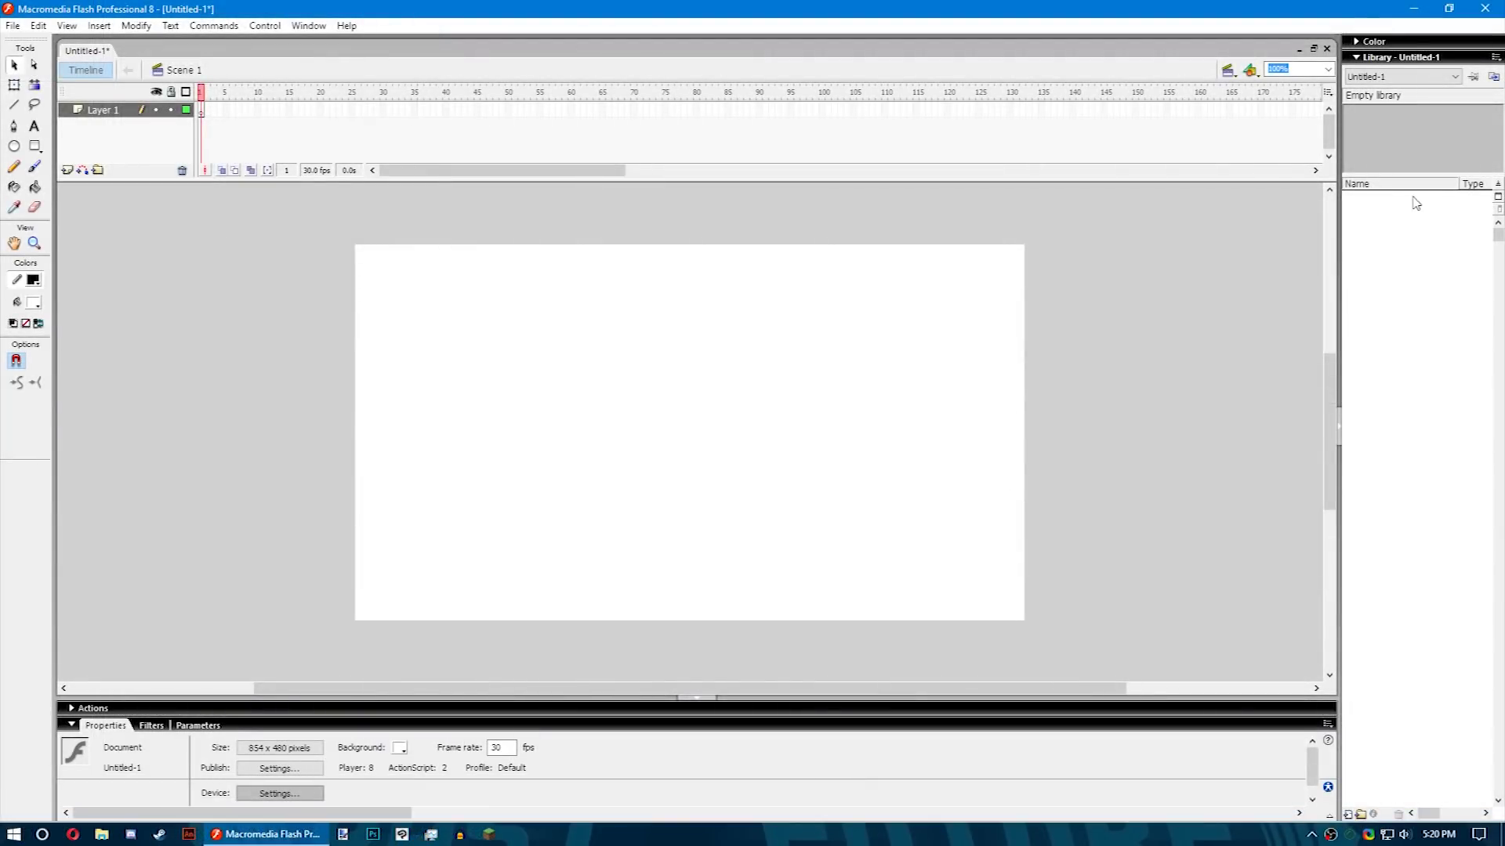
# Expand the Color Mixer and set the fill type to a radial gradient.
pyautogui.click(1370, 72)
pyautogui.click(1374, 86)
pyautogui.click(1372, 43)
pyautogui.click(1467, 75)
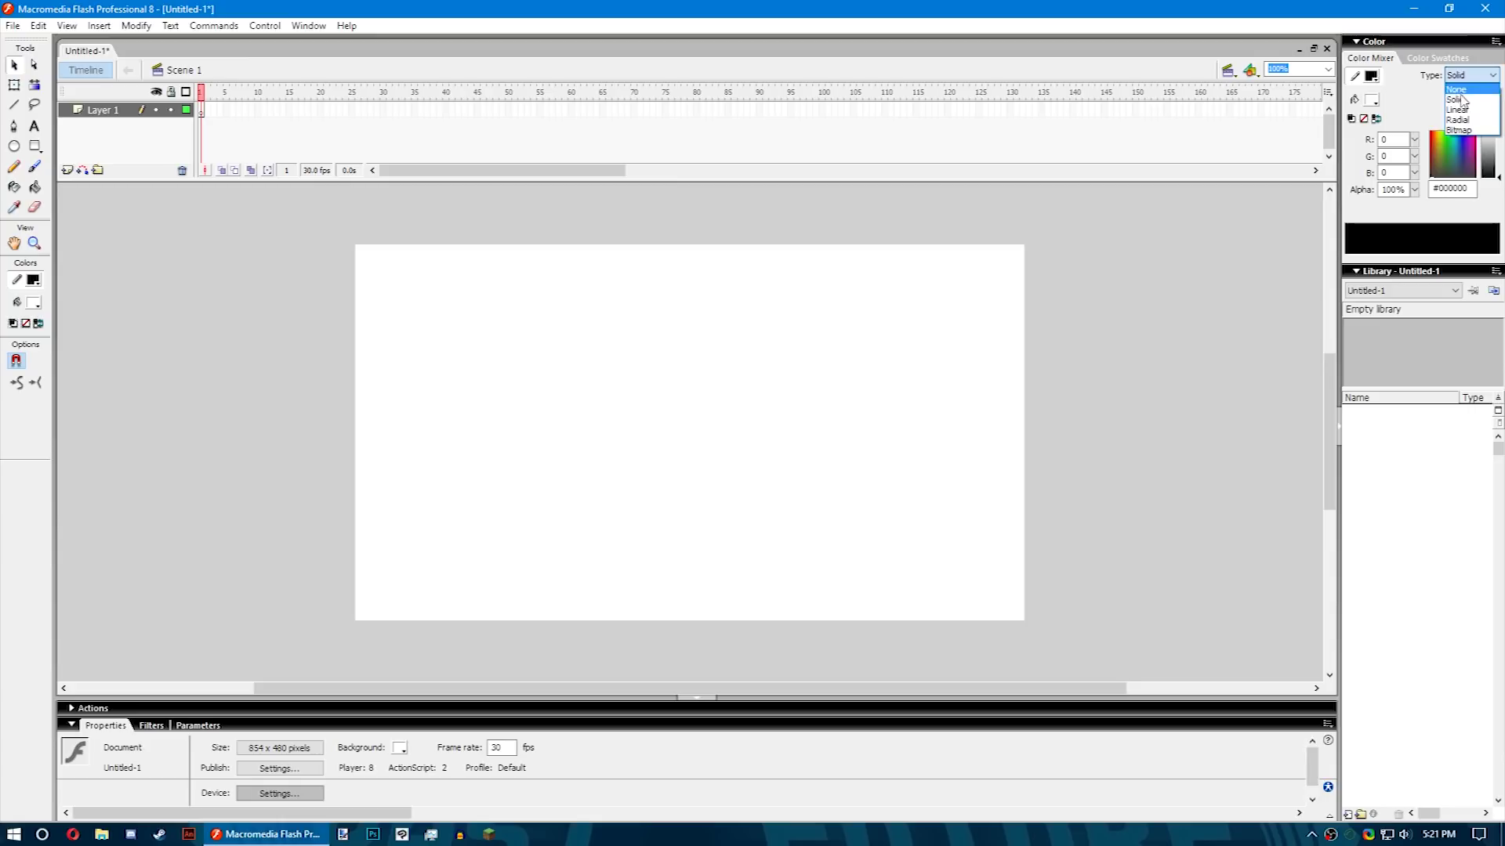
pyautogui.click(1457, 110)
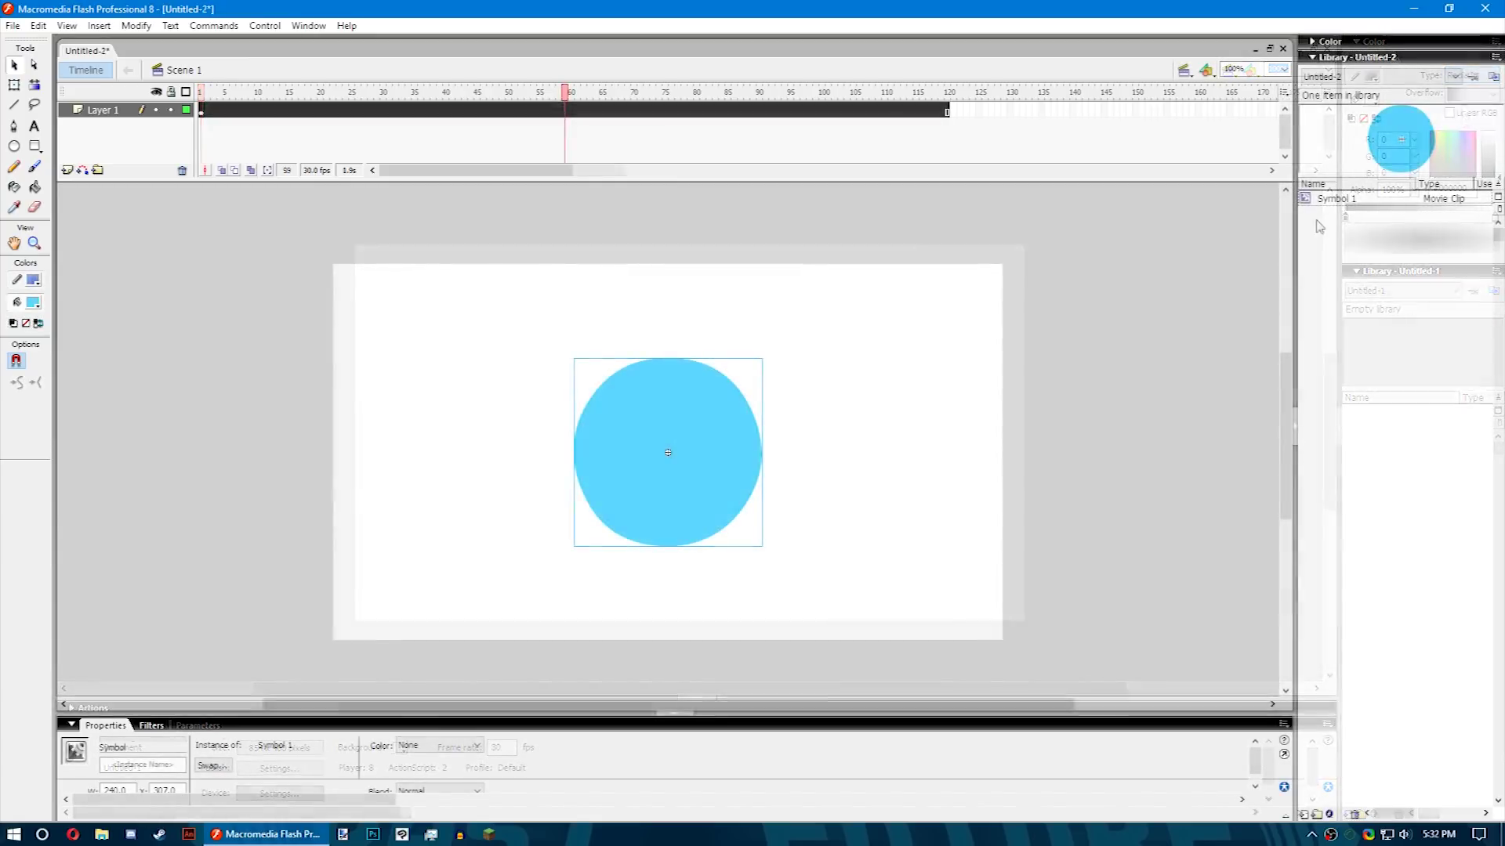
# Drag Symbol 1 circle instances onto the stage, rearrange them, then undo the last move.
pyautogui.moveTo(1401, 139); pyautogui.dragTo(1168, 289)
pyautogui.moveTo(1069, 316); pyautogui.dragTo(1097, 376)
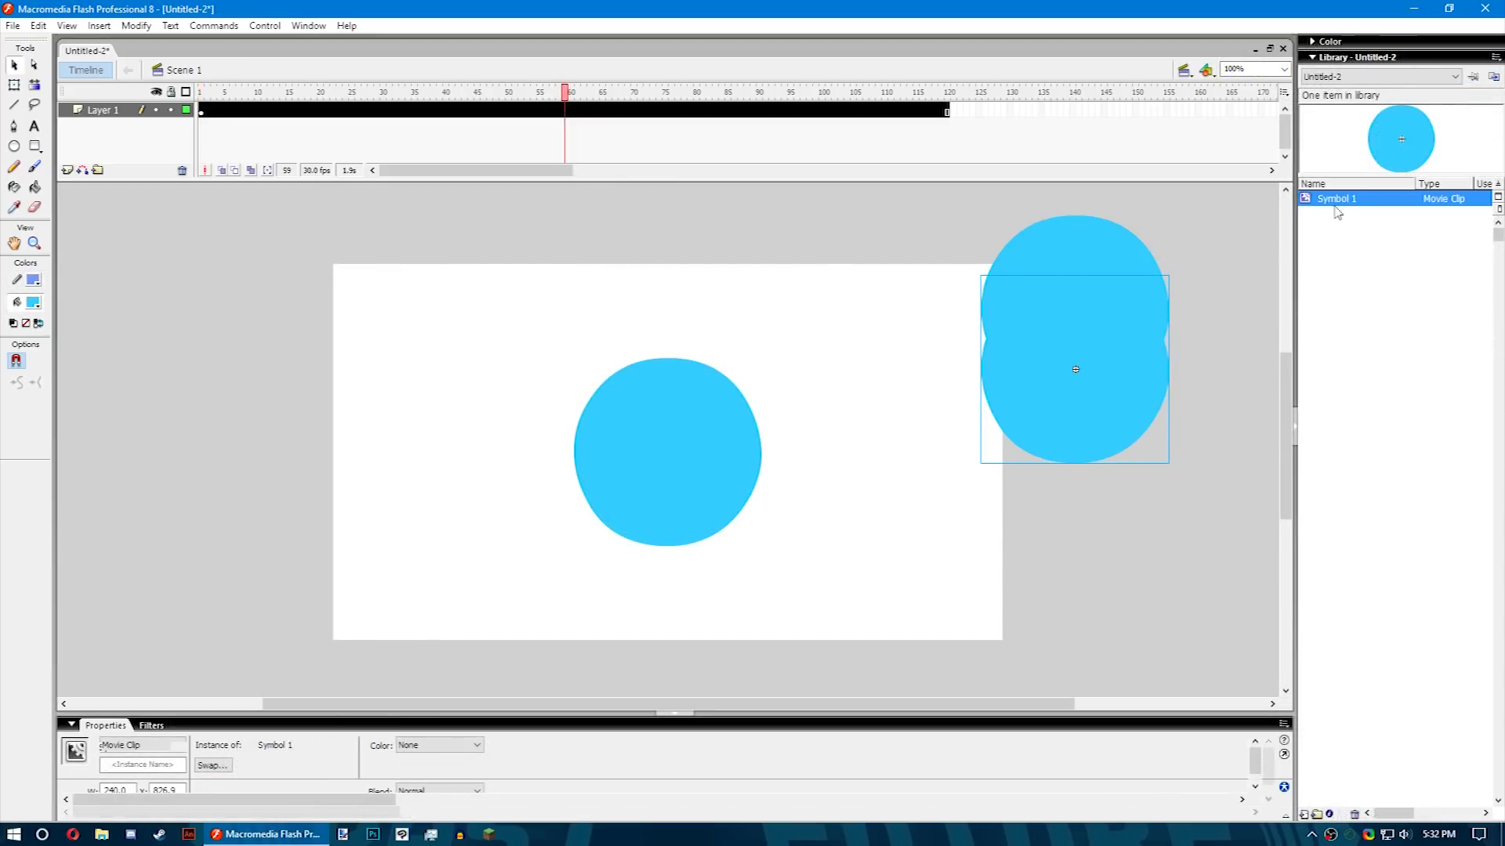
pyautogui.moveTo(1136, 314); pyautogui.dragTo(769, 514)
pyautogui.moveTo(825, 467); pyautogui.dragTo(1041, 333)
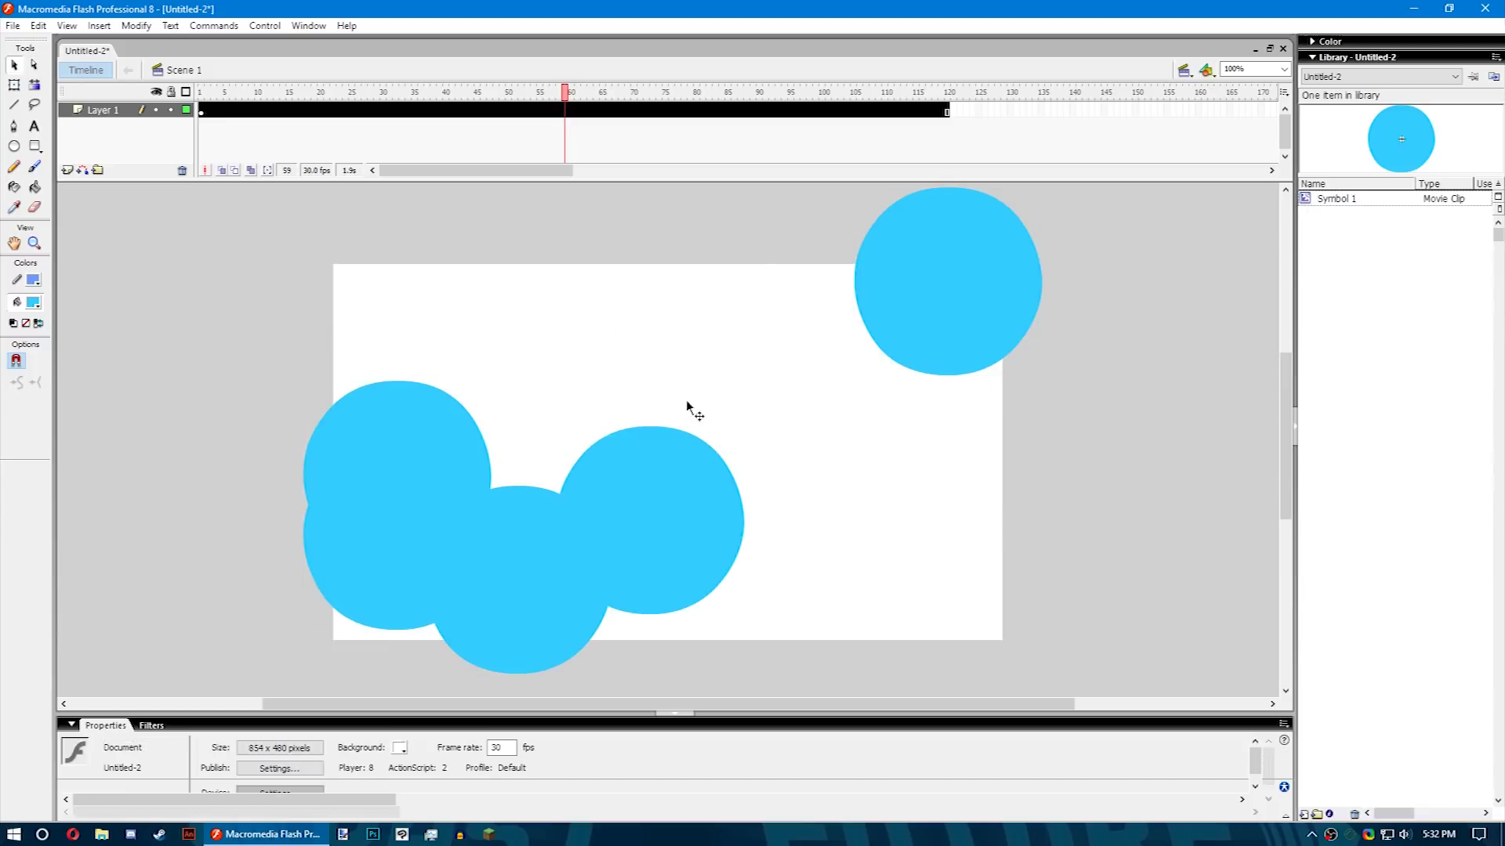
pyautogui.moveTo(682, 470); pyautogui.dragTo(746, 369)
pyautogui.moveTo(517, 580); pyautogui.dragTo(554, 497)
pyautogui.moveTo(397, 474); pyautogui.dragTo(447, 376)
pyautogui.moveTo(363, 511); pyautogui.dragTo(361, 437)
pyautogui.moveTo(554, 496); pyautogui.dragTo(513, 400)
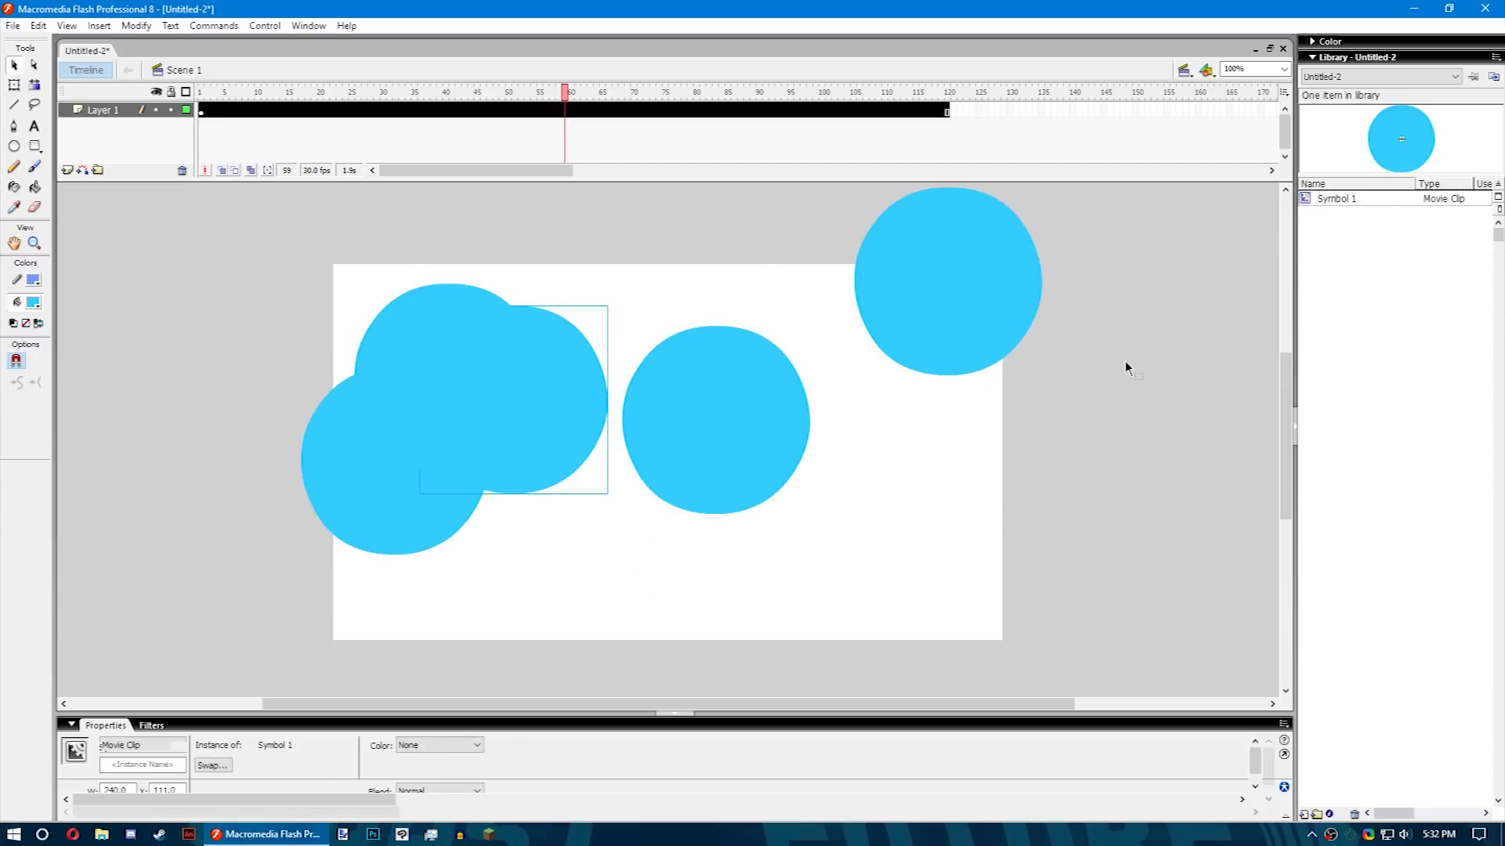
pyautogui.hotkey('ctrl', 'z')
pyautogui.hotkey('ctrl', 'z')
pyautogui.hotkey('ctrl', 'z')
pyautogui.hotkey('ctrl', 'z')
pyautogui.hotkey('ctrl', 'z')
pyautogui.hotkey('ctrl', 'z')
pyautogui.hotkey('ctrl', 'z')
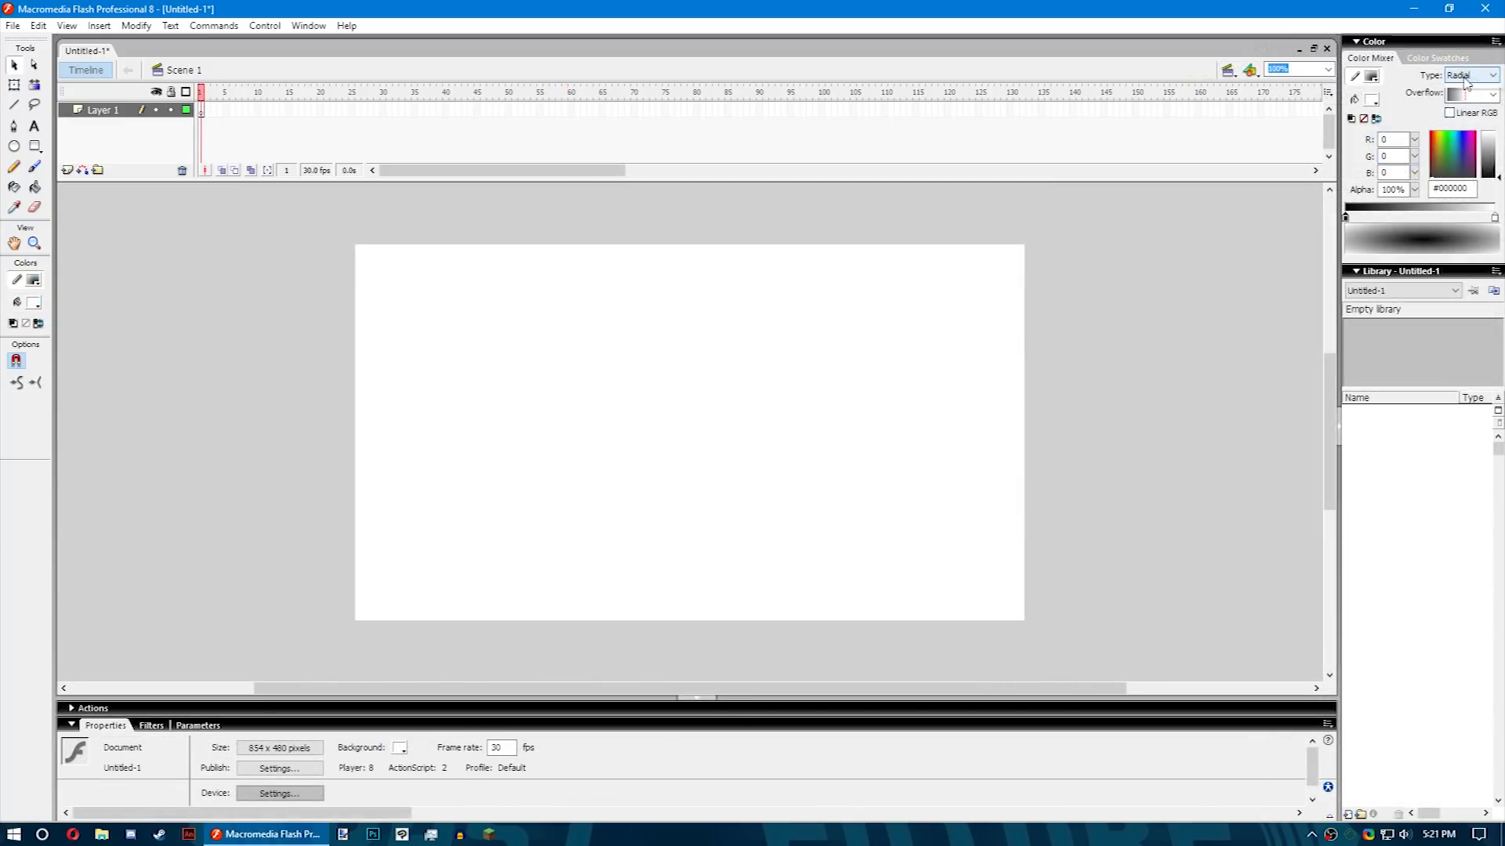
# Switch the fill type back to Solid and pick light blue #7298FC in the Color Mixer.
pyautogui.click(1472, 74)
pyautogui.click(1467, 110)
pyautogui.click(1471, 74)
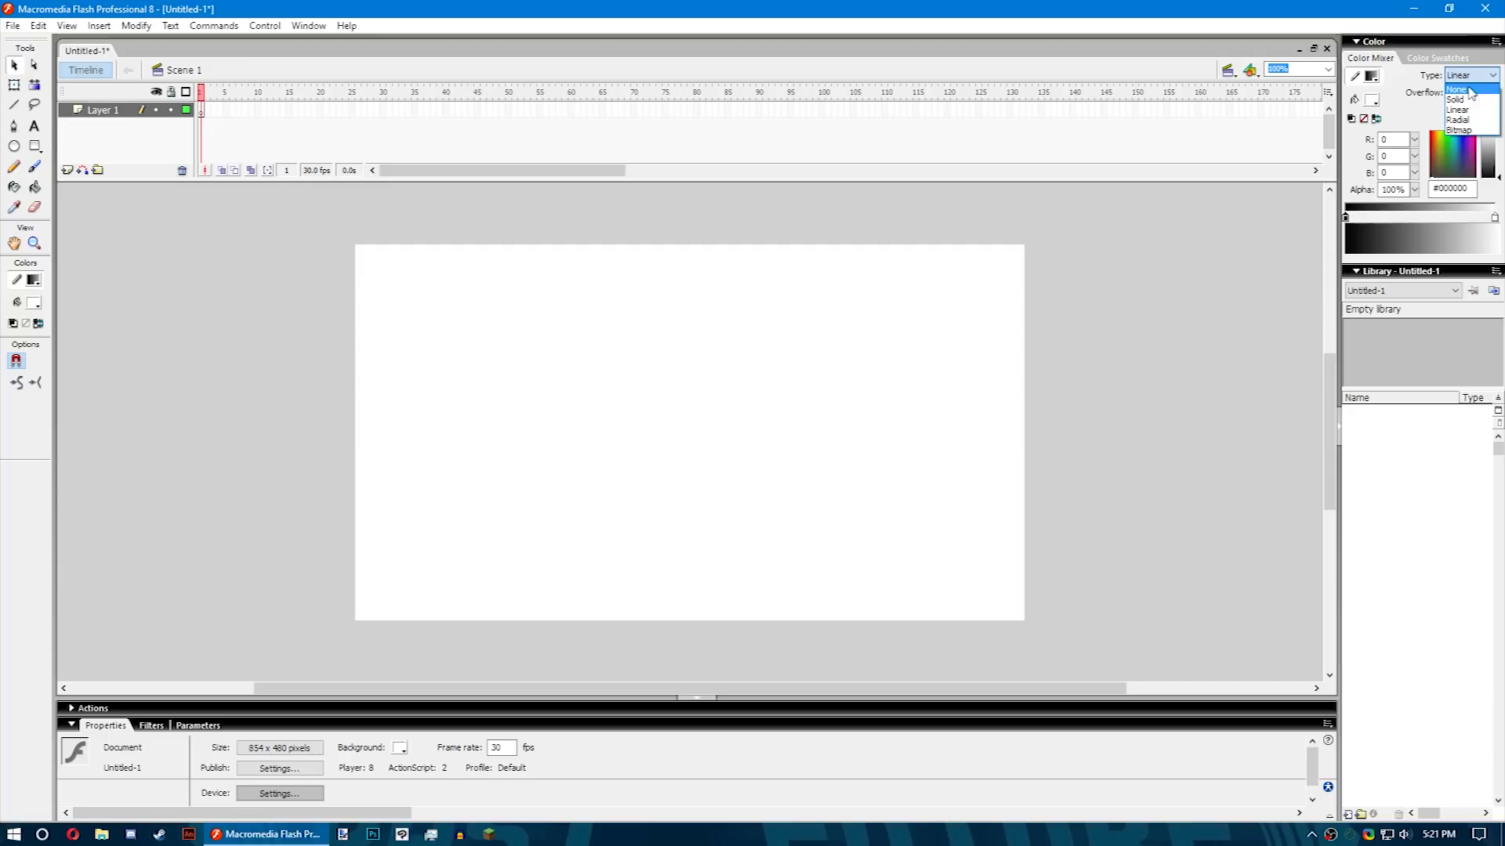
pyautogui.click(1465, 89)
pyautogui.click(1470, 75)
pyautogui.click(1466, 100)
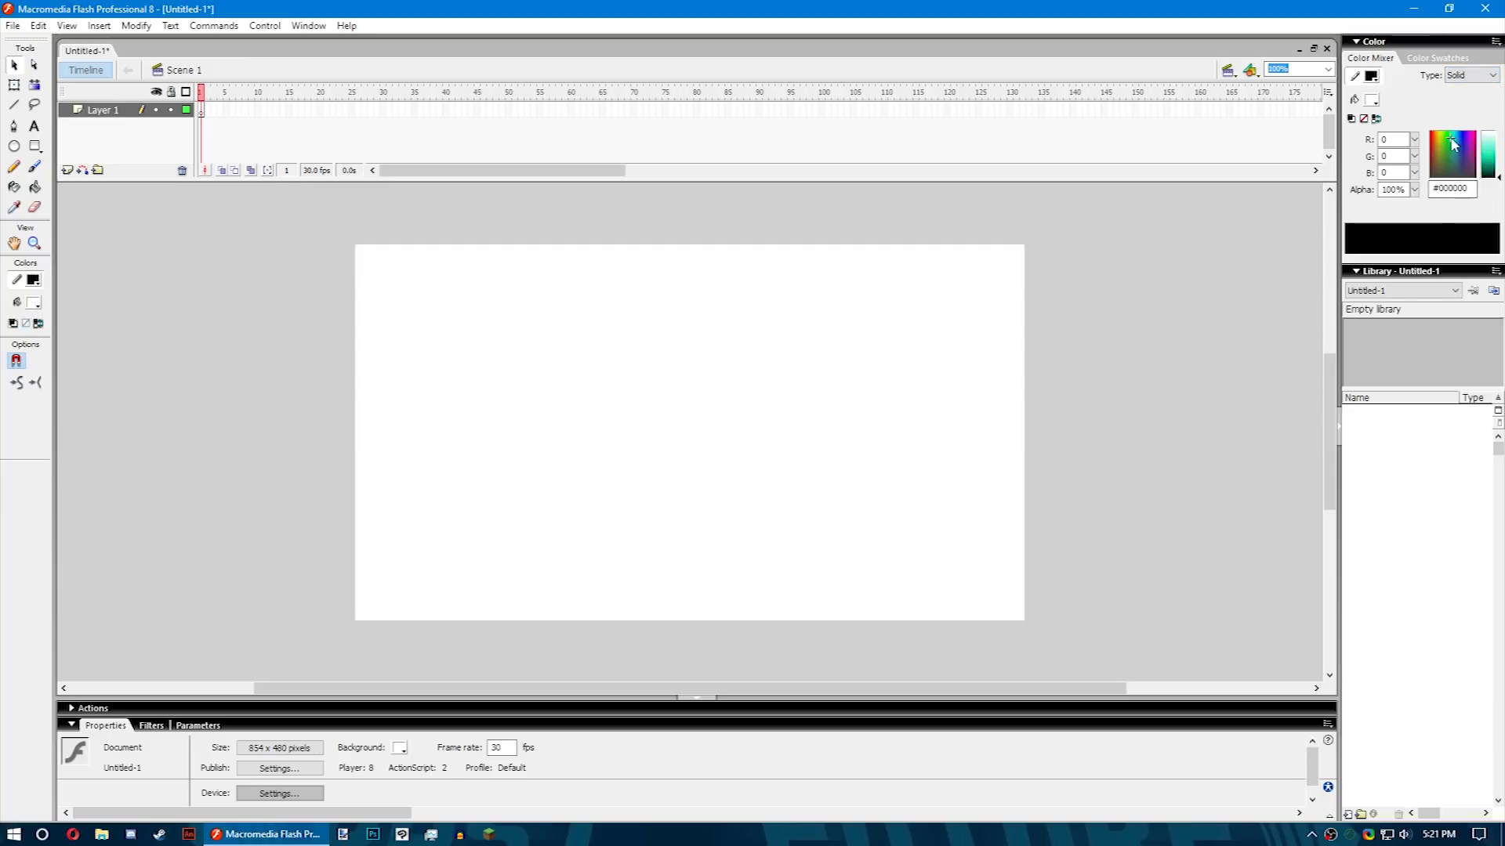
pyautogui.moveTo(1476, 168); pyautogui.dragTo(1487, 145)
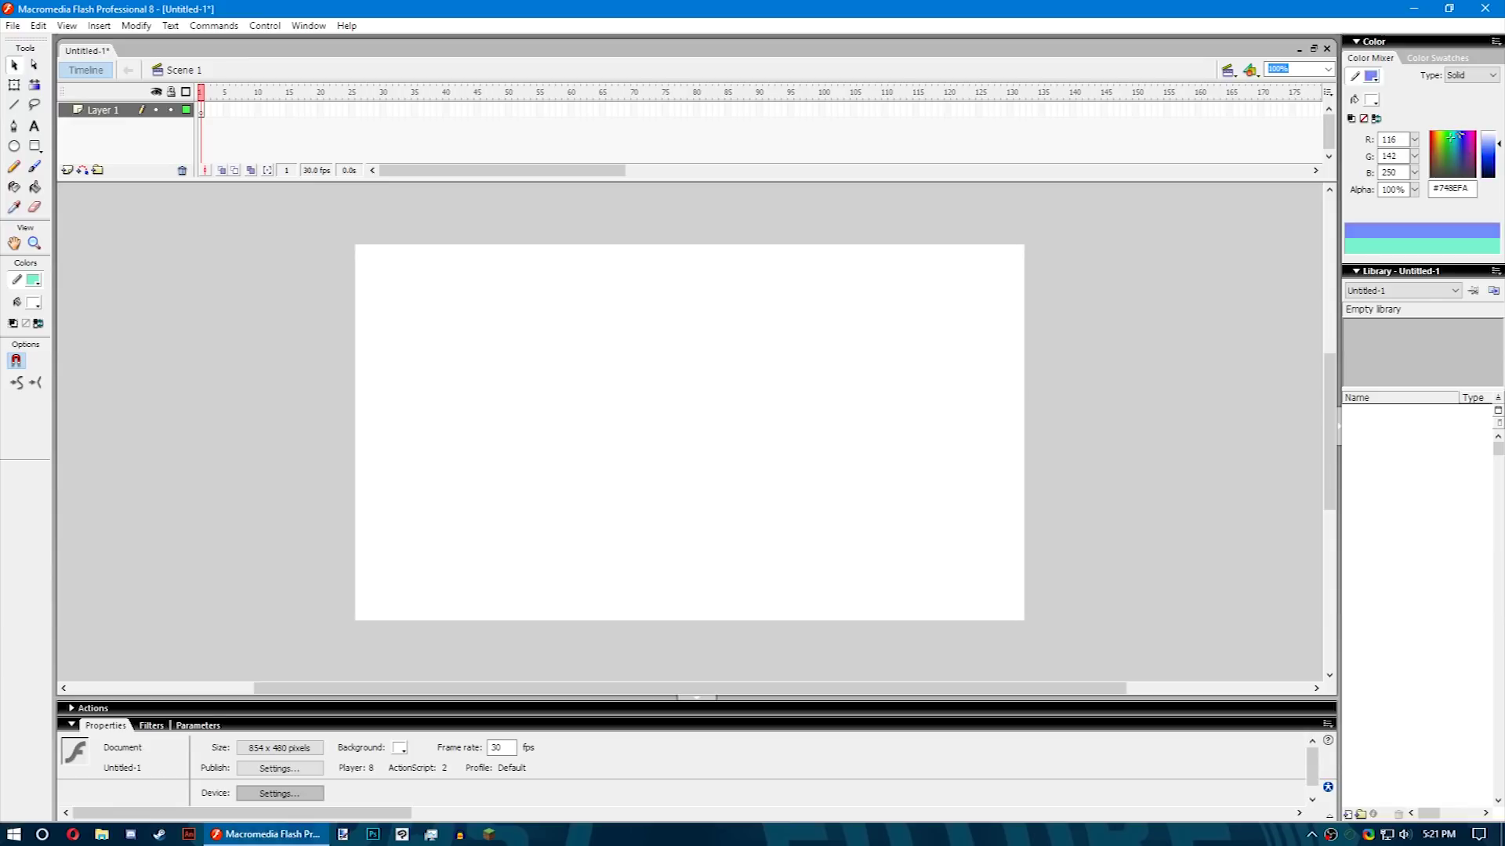
pyautogui.click(1459, 137)
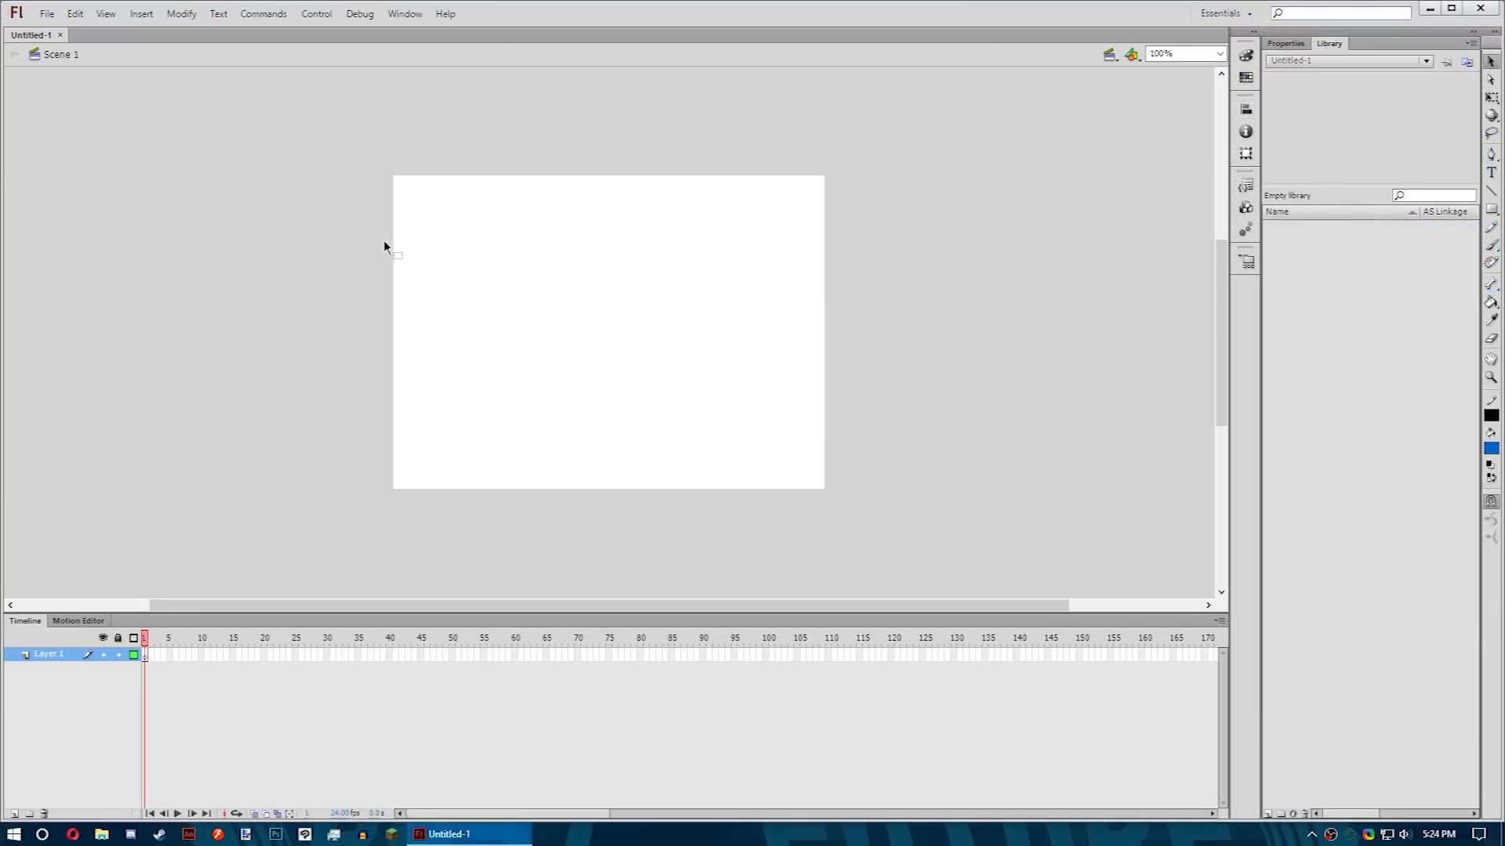
# Dock Timeline on top, Tools left in one column, Properties at the bottom, and close the icon dock.
pyautogui.moveTo(25, 621); pyautogui.dragTo(31, 33)
pyautogui.moveTo(1492, 52); pyautogui.dragTo(12, 82)
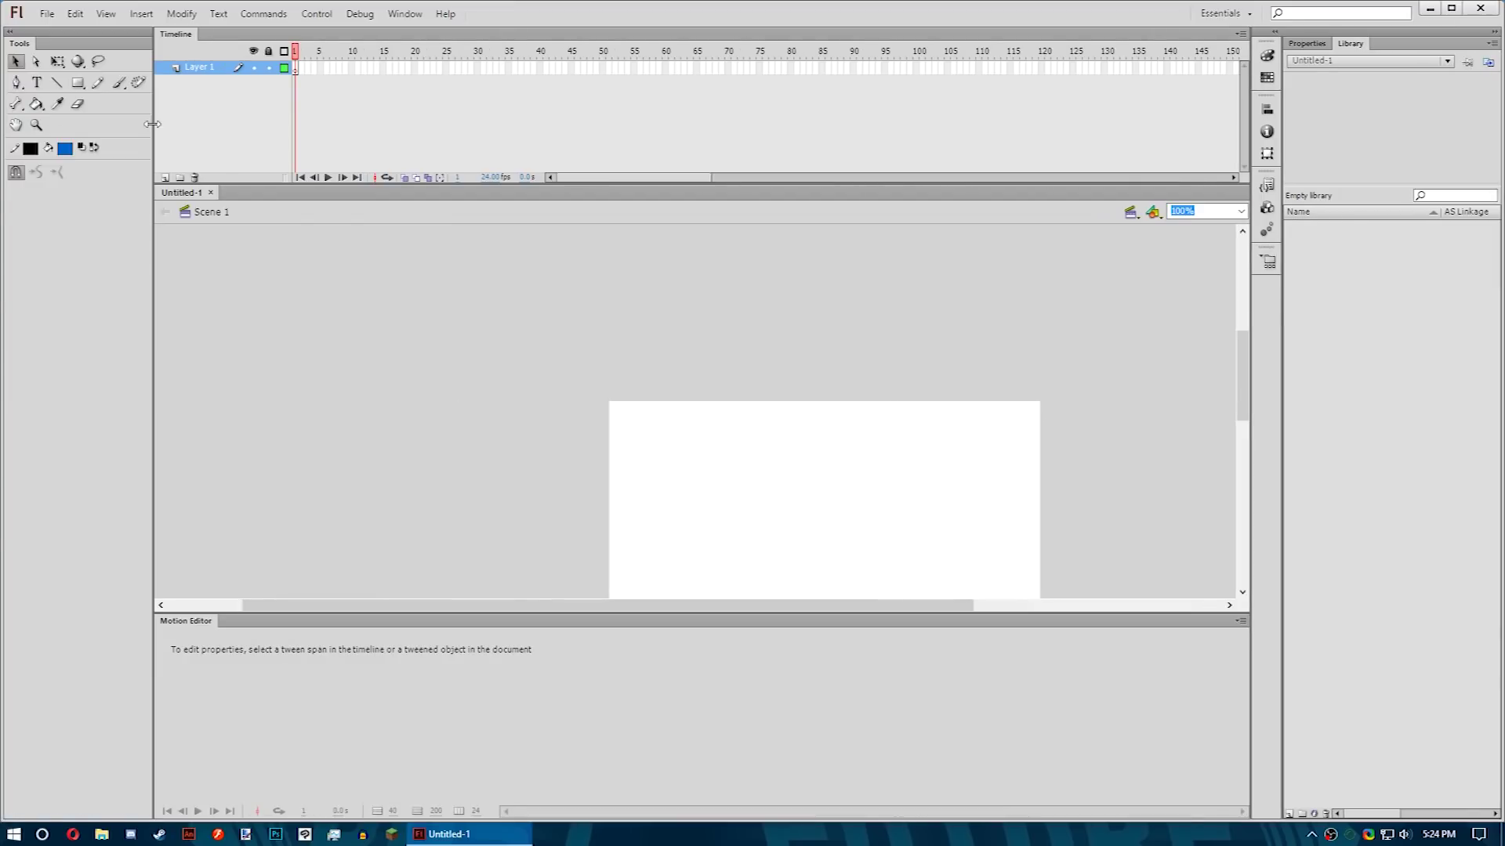
pyautogui.moveTo(151, 123); pyautogui.dragTo(28, 124)
pyautogui.moveTo(1306, 44); pyautogui.dragTo(326, 717)
pyautogui.click(1267, 54)
pyautogui.moveTo(1137, 37); pyautogui.dragTo(1379, 37)
pyautogui.click(1268, 57)
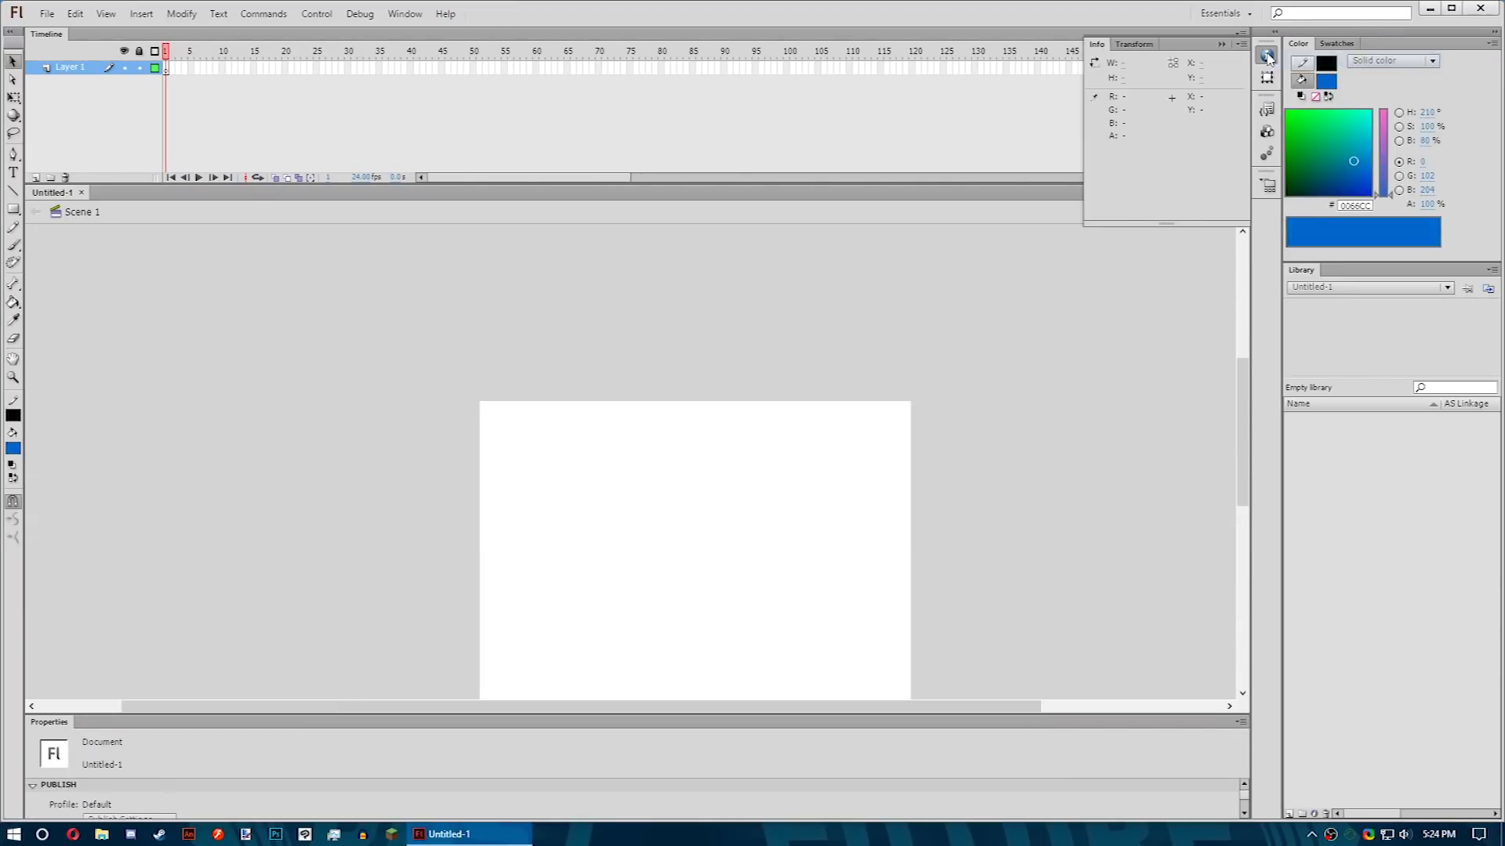
pyautogui.click(1267, 184)
pyautogui.rightClick(1277, 60)
pyautogui.click(1287, 69)
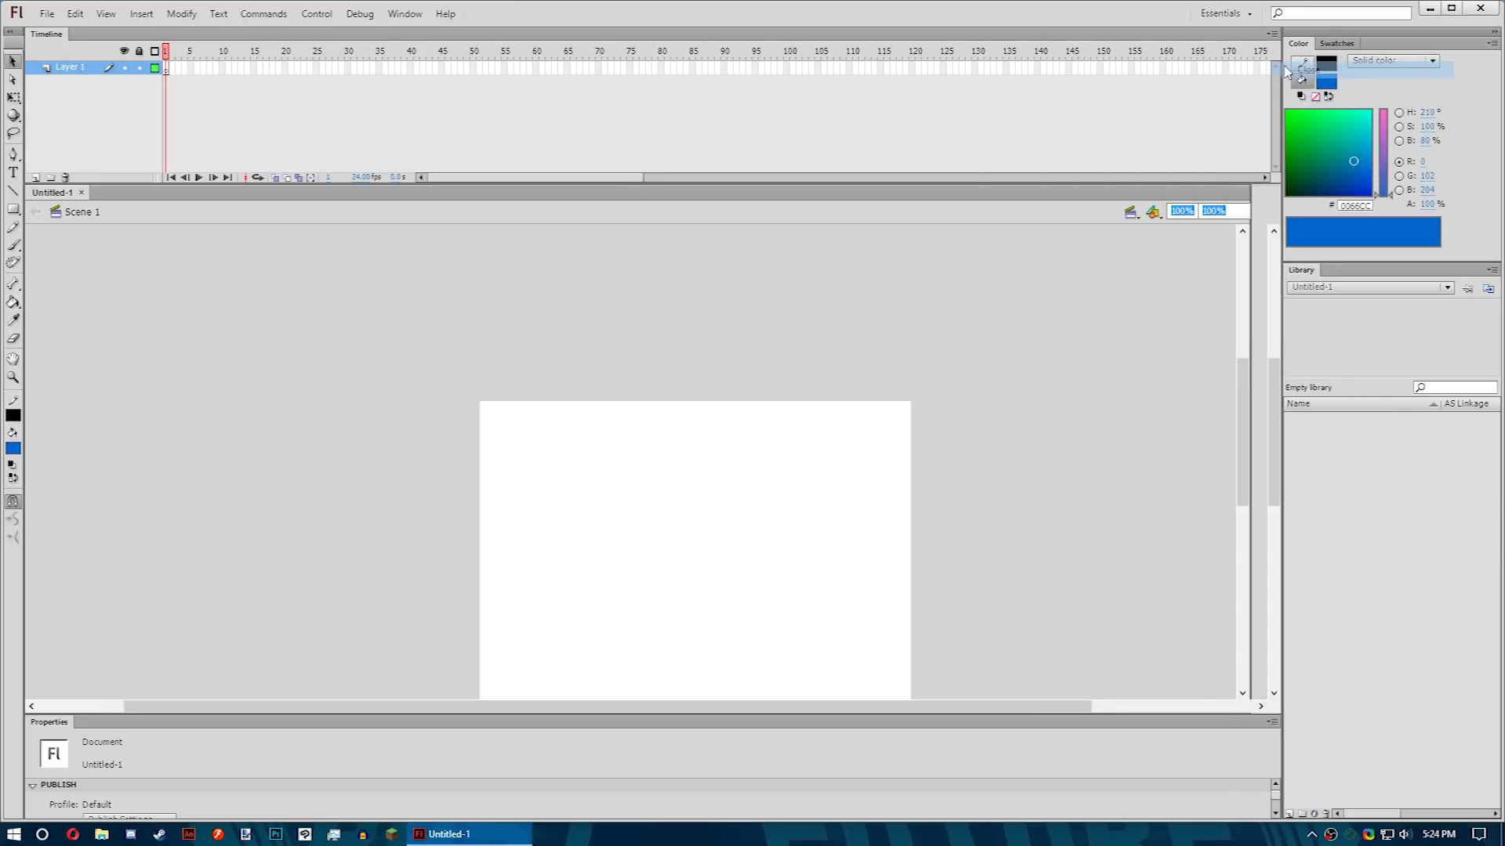
# Brush a blue smiley face and a heart on the stage.
pyautogui.press('b')
pyautogui.moveTo(564, 322)
pyautogui.mouseDown()
pyautogui.moveTo(575, 370)
pyautogui.moveTo(602, 369)
pyautogui.mouseUp()
pyautogui.moveTo(556, 382)
pyautogui.mouseDown()
pyautogui.moveTo(616, 389)
pyautogui.moveTo(625, 374)
pyautogui.mouseUp()
pyautogui.moveTo(692, 362)
pyautogui.mouseDown()
pyautogui.moveTo(683, 394)
pyautogui.moveTo(693, 360)
pyautogui.mouseUp()
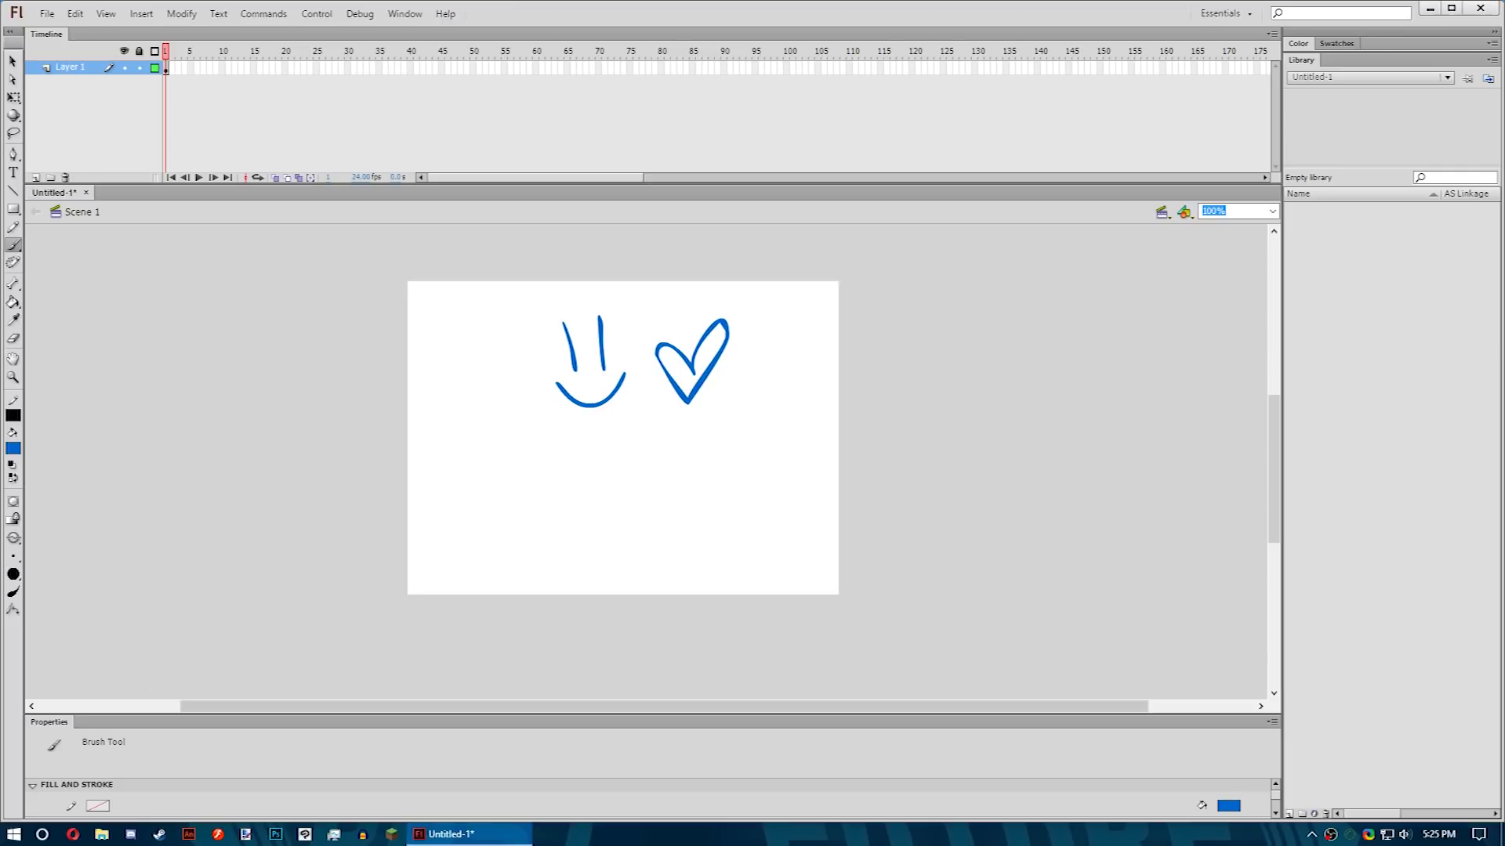
# Select all of the 'Professional' text and set its font size to 48.
pyautogui.press('t')
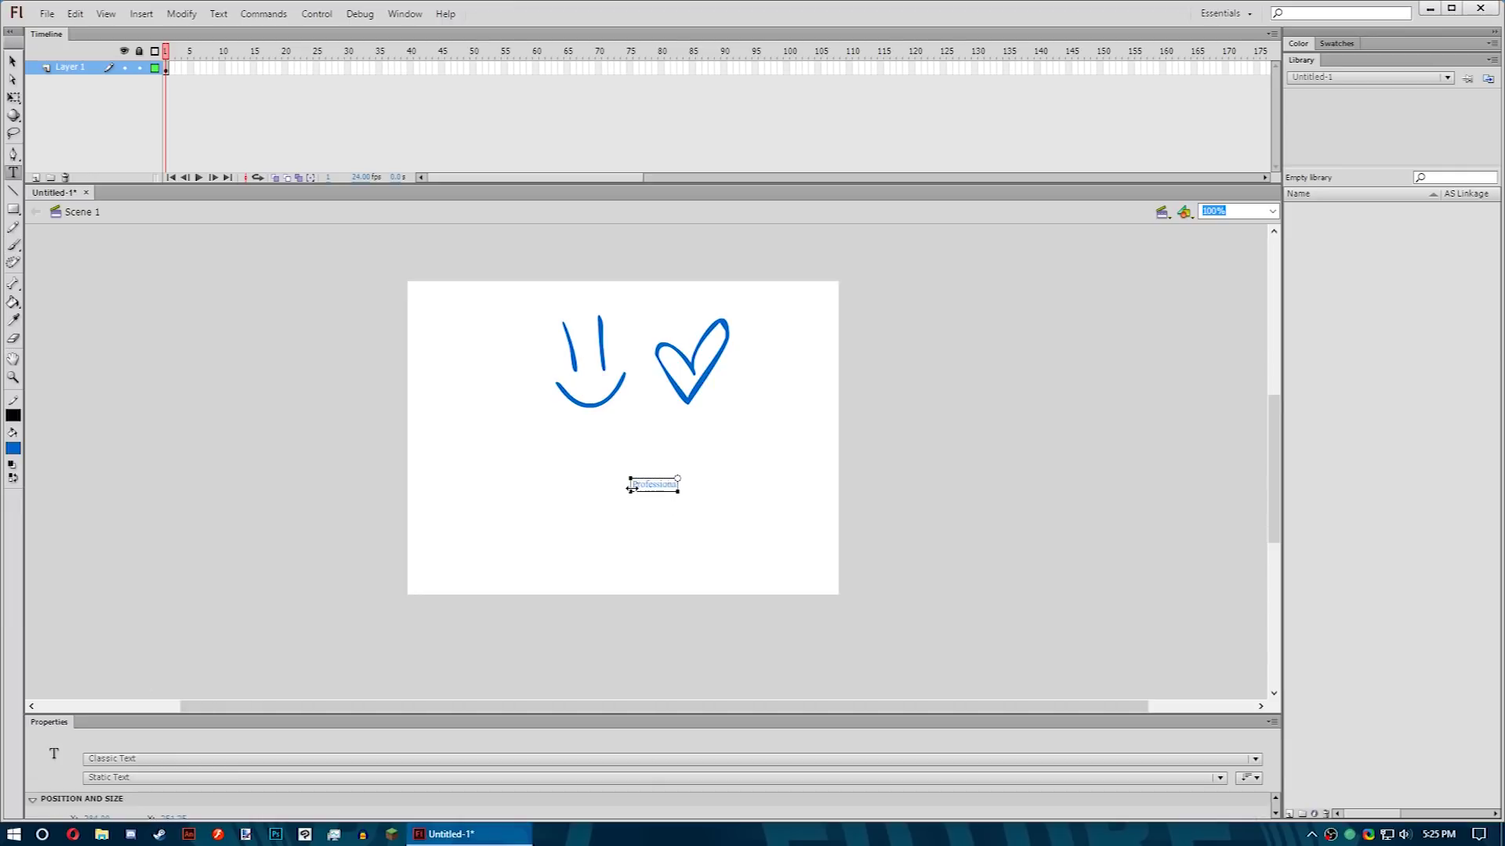
pyautogui.press('Escape')
pyautogui.press('t')
pyautogui.hotkey('ctrl', 'a')
pyautogui.click(100, 790)
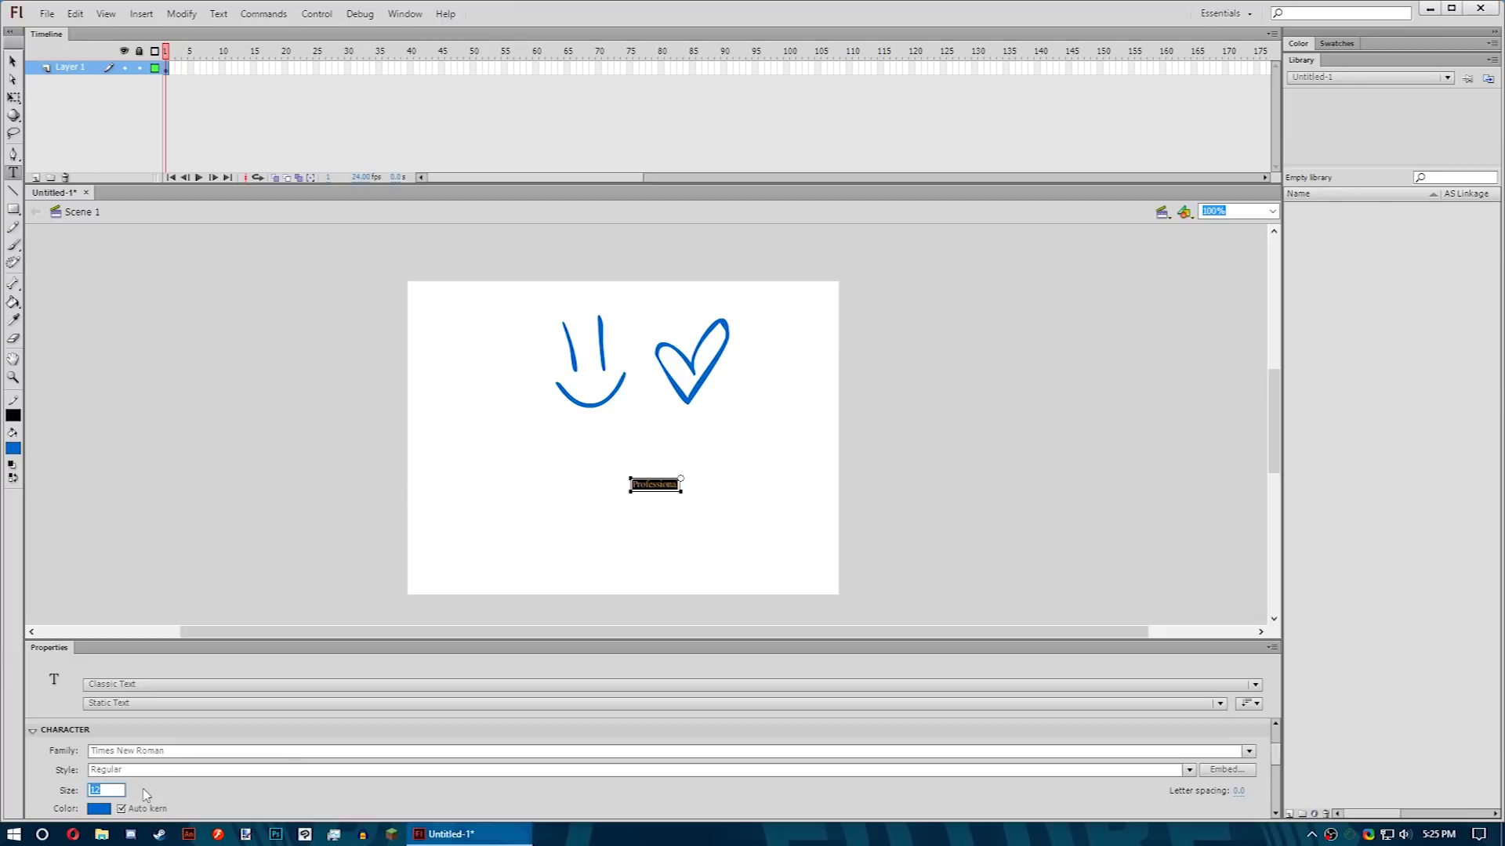
pyautogui.write('48')
pyautogui.press('Return')
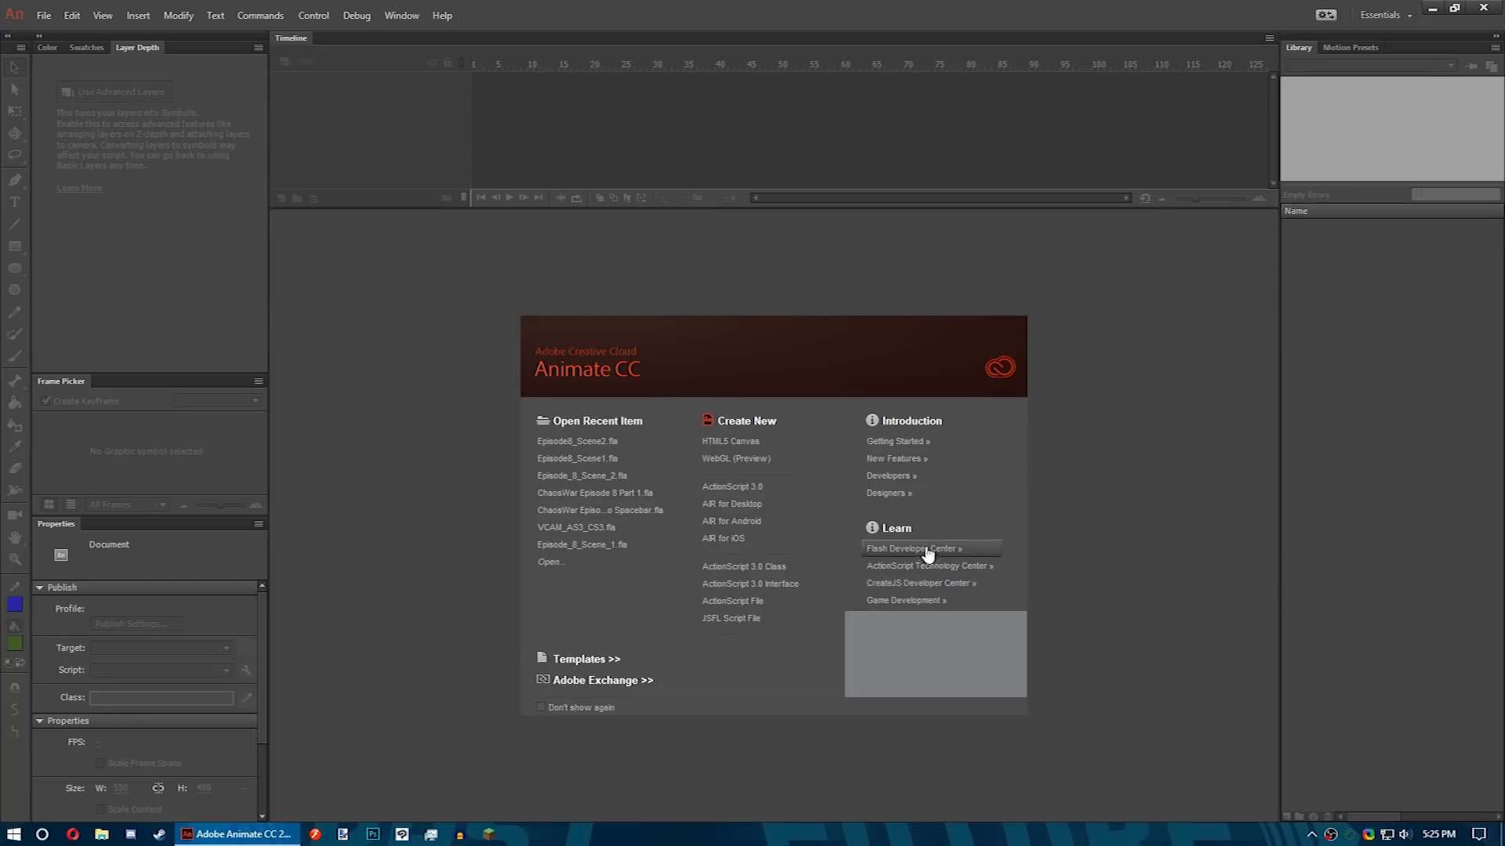
# Create a new ActionScript 3.0 document and enlarge the Frame Picker thumbnail area.
pyautogui.click(778, 491)
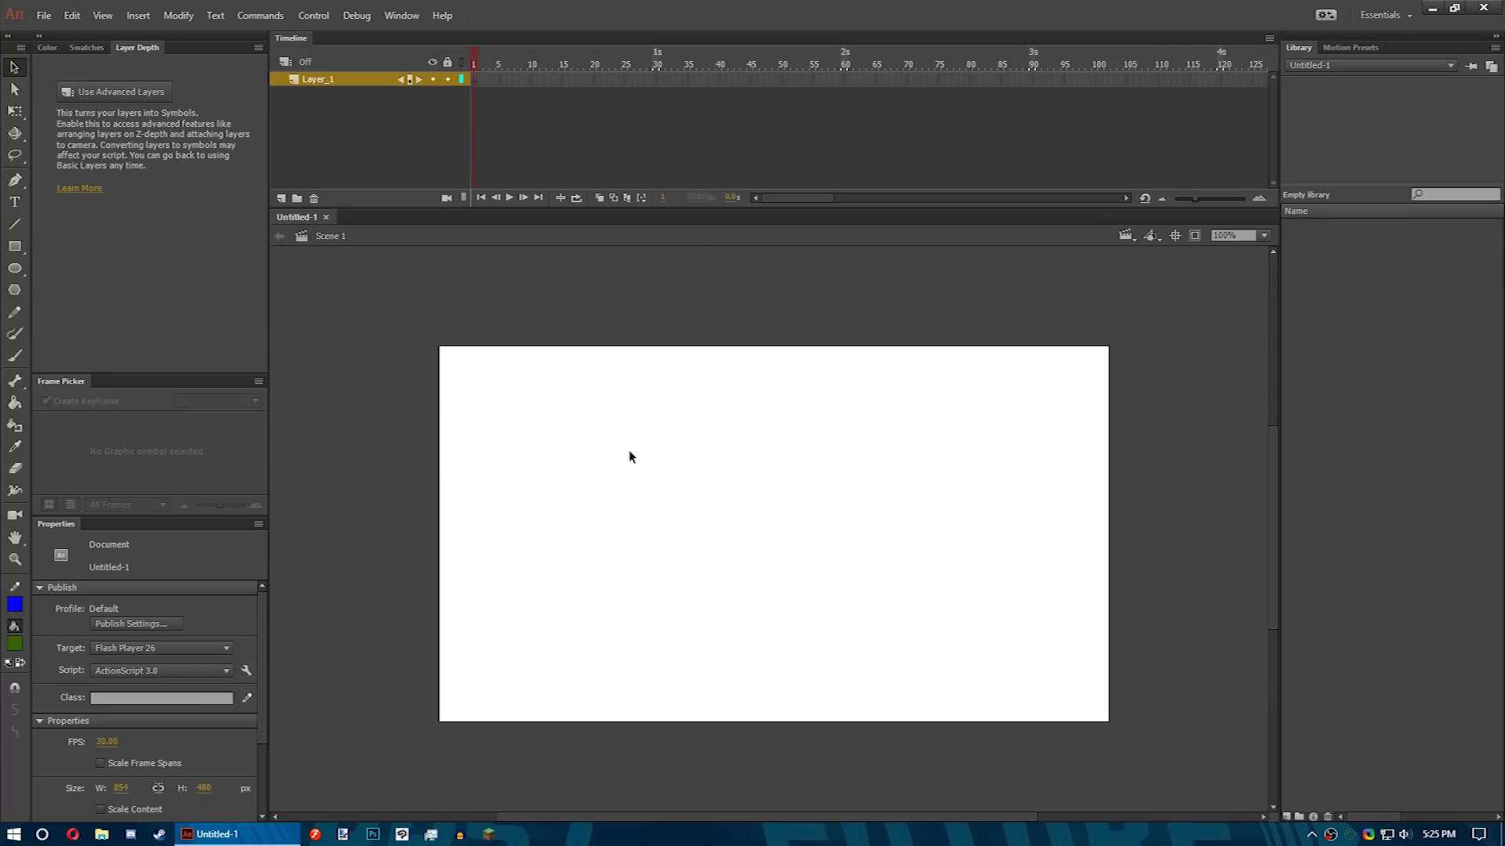
pyautogui.moveTo(752, 395); pyautogui.dragTo(726, 411)
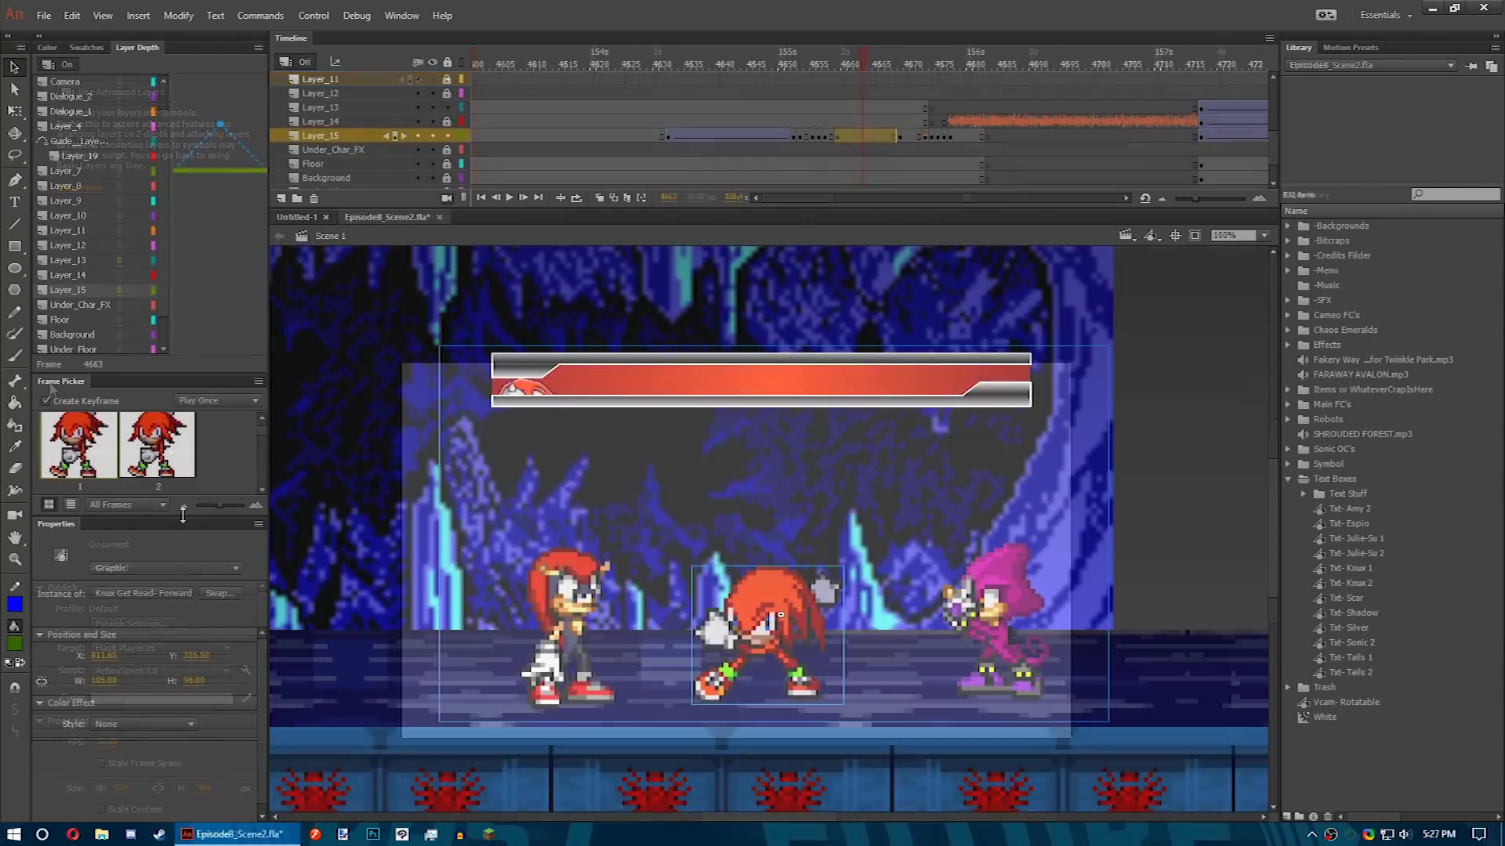
pyautogui.moveTo(188, 513); pyautogui.dragTo(186, 729)
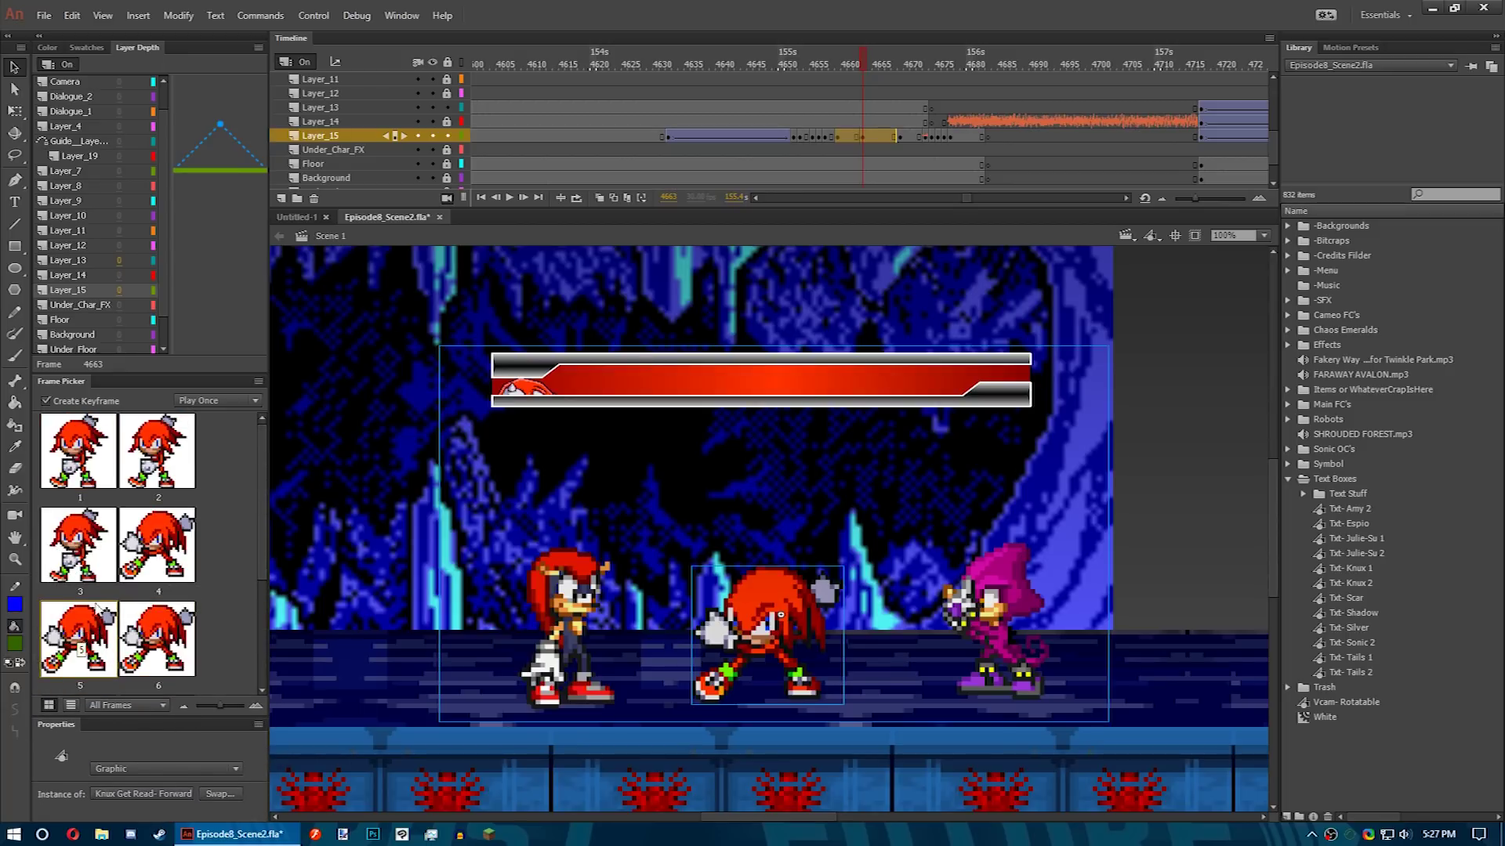
# Switch Knuckles through poses 3, 4, 2, 1, 6 and finally pose 9.
pyautogui.click(90, 558)
pyautogui.click(160, 550)
pyautogui.click(162, 467)
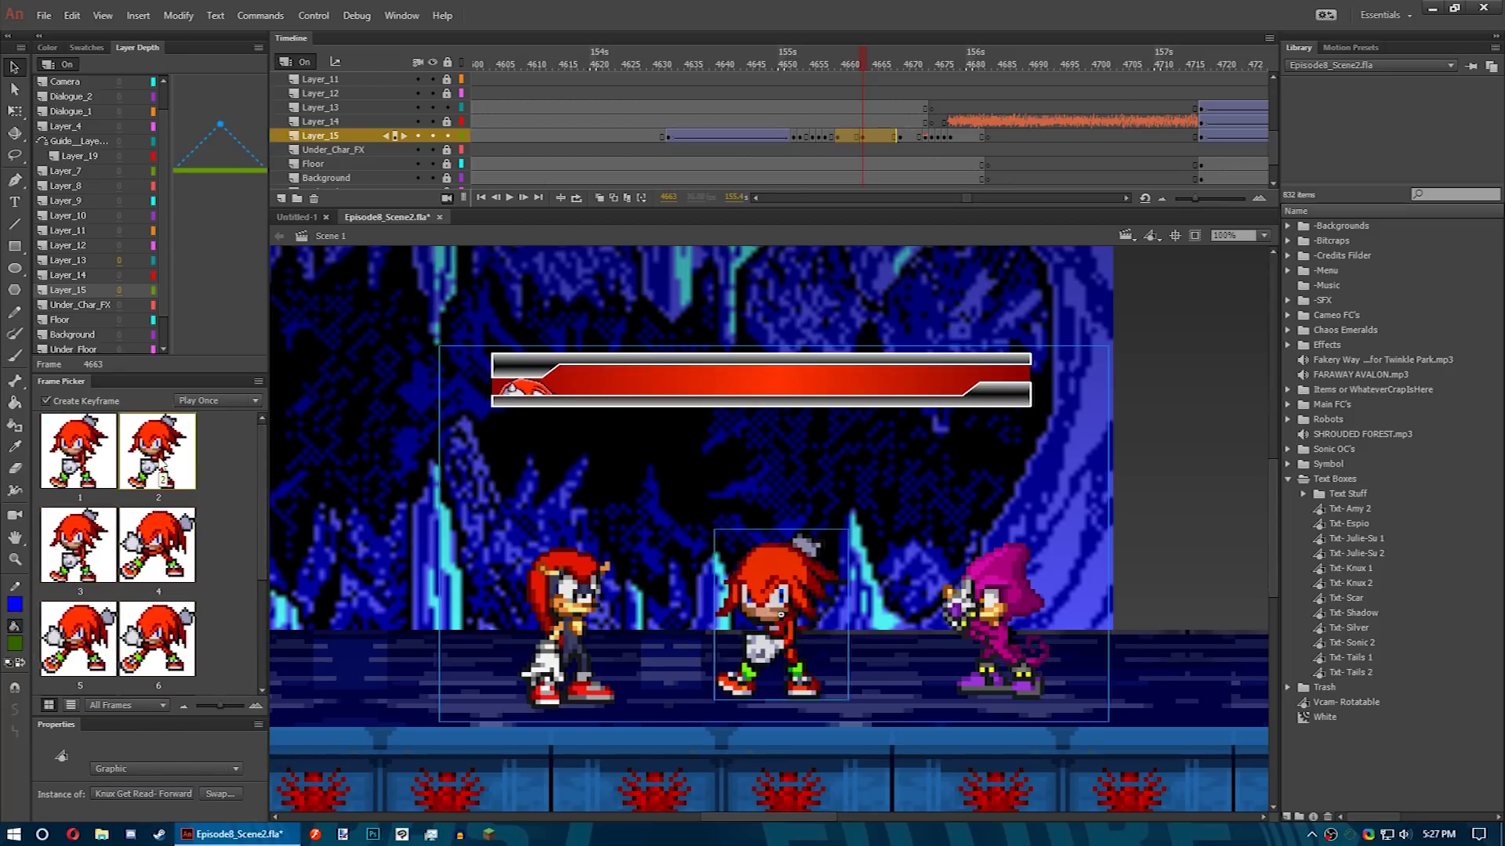
pyautogui.click(89, 460)
pyautogui.scroll(-1, 180, 557)
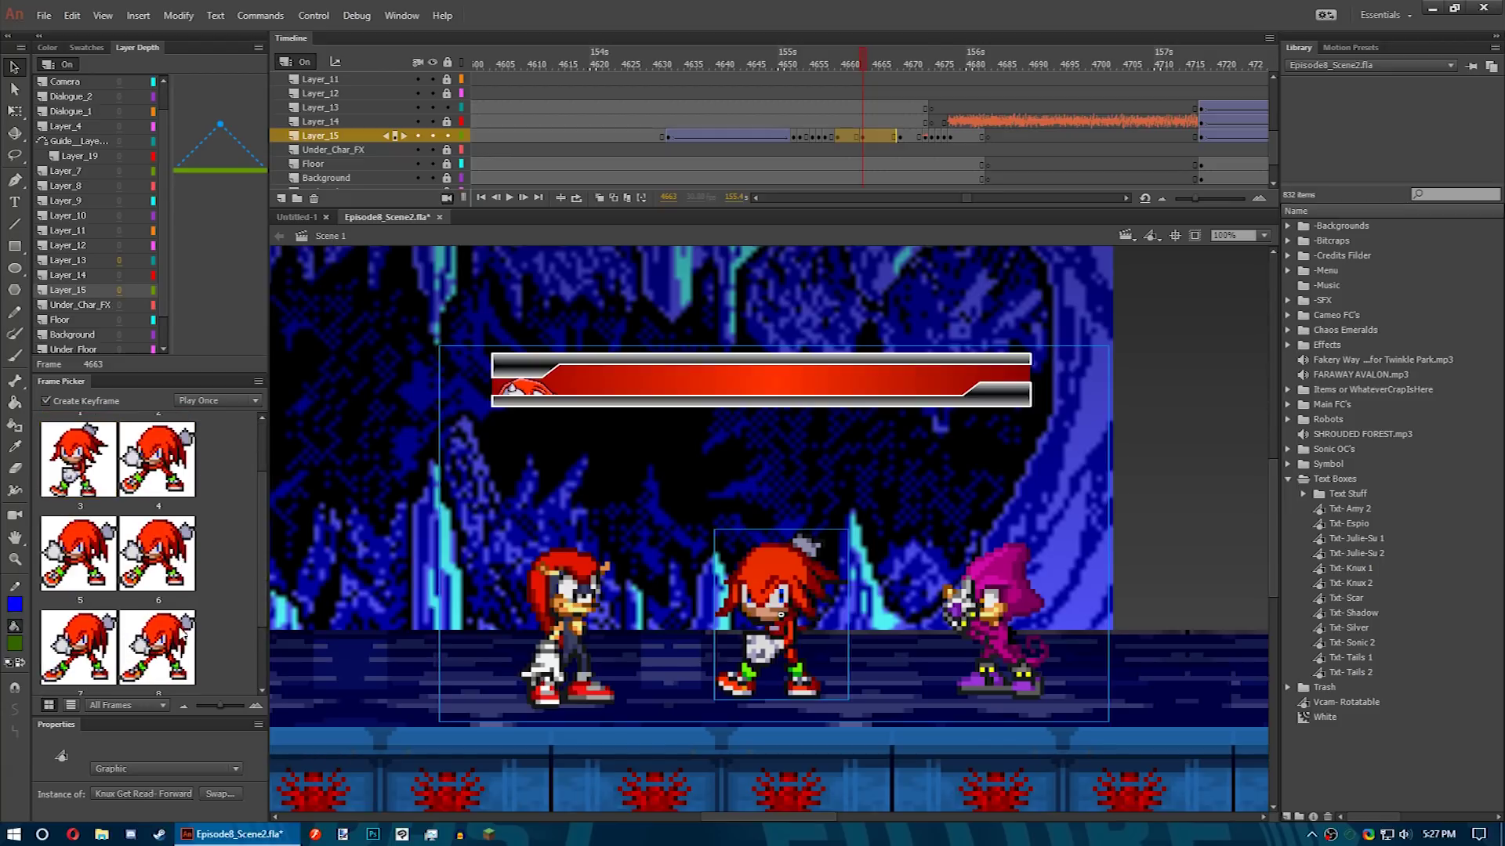
pyautogui.click(165, 646)
pyautogui.click(192, 584)
pyautogui.scroll(-1, 200, 580)
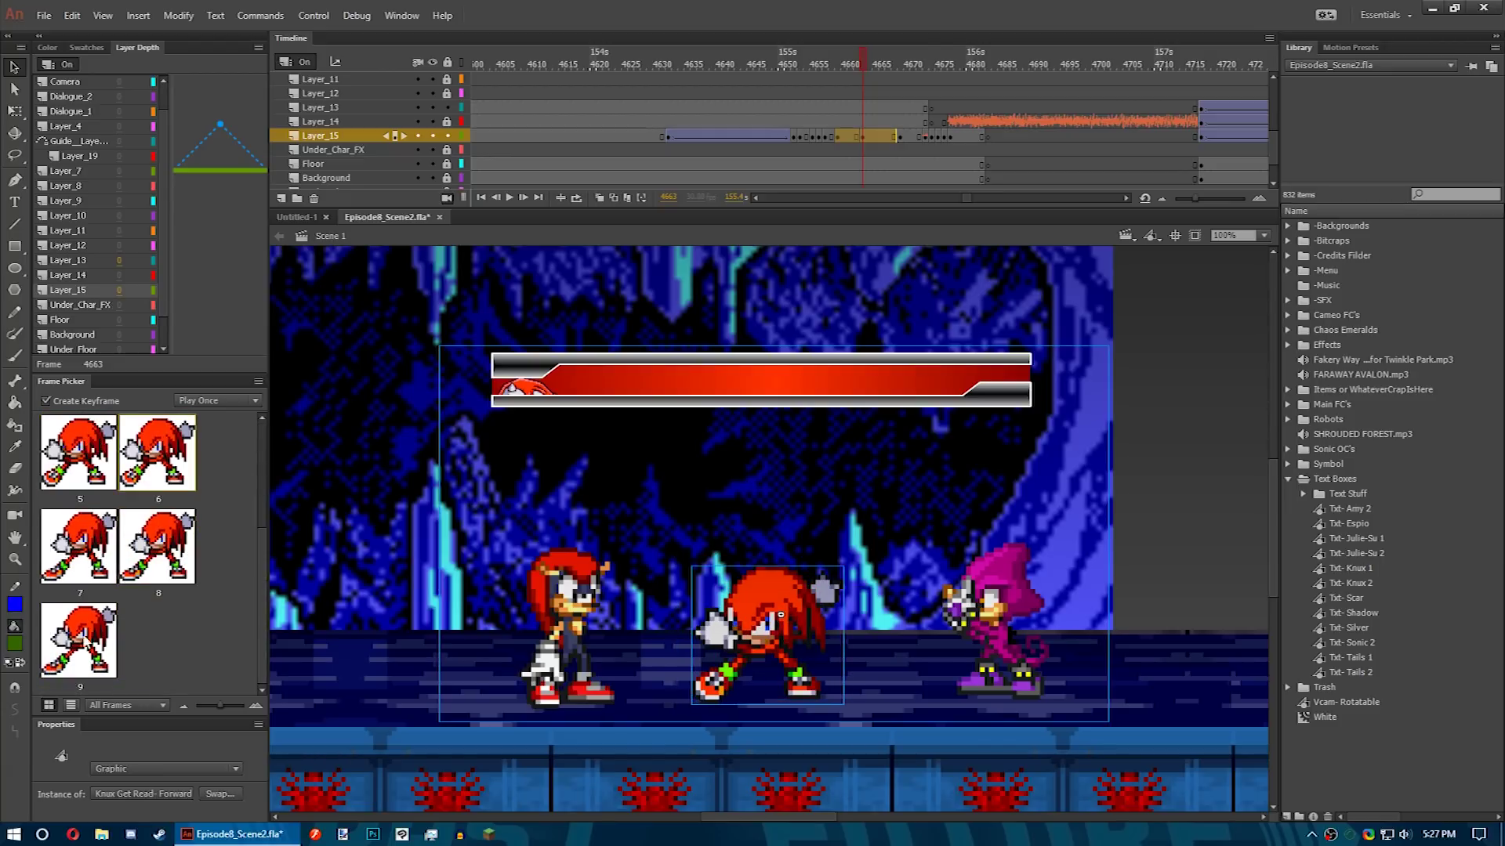
pyautogui.click(86, 641)
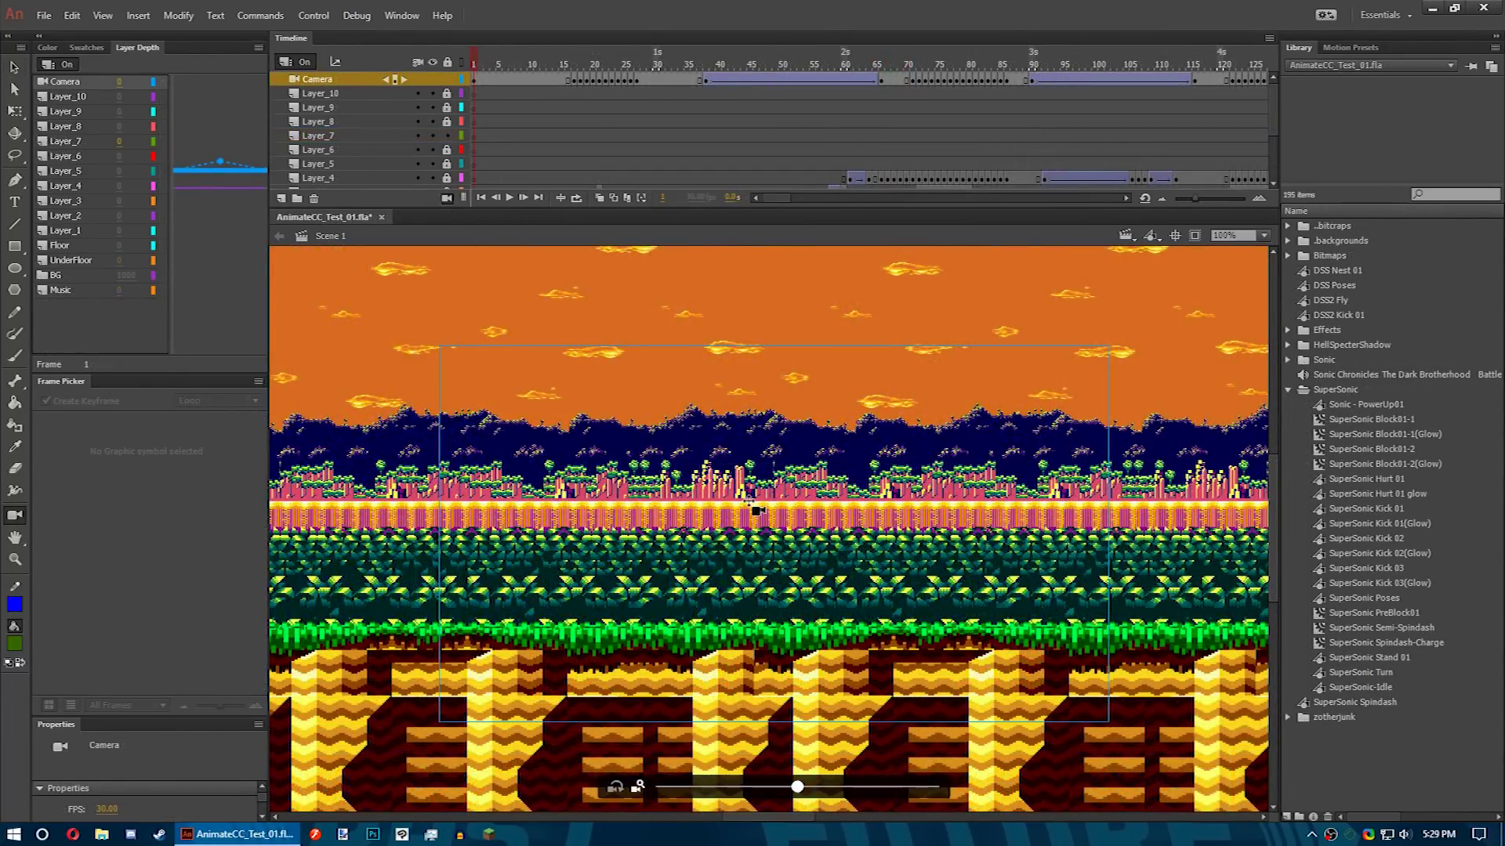
# Drag the Camera tool across the landscape to show the depth layers shifting at different speeds.
pyautogui.moveTo(754, 546); pyautogui.dragTo(705, 462)
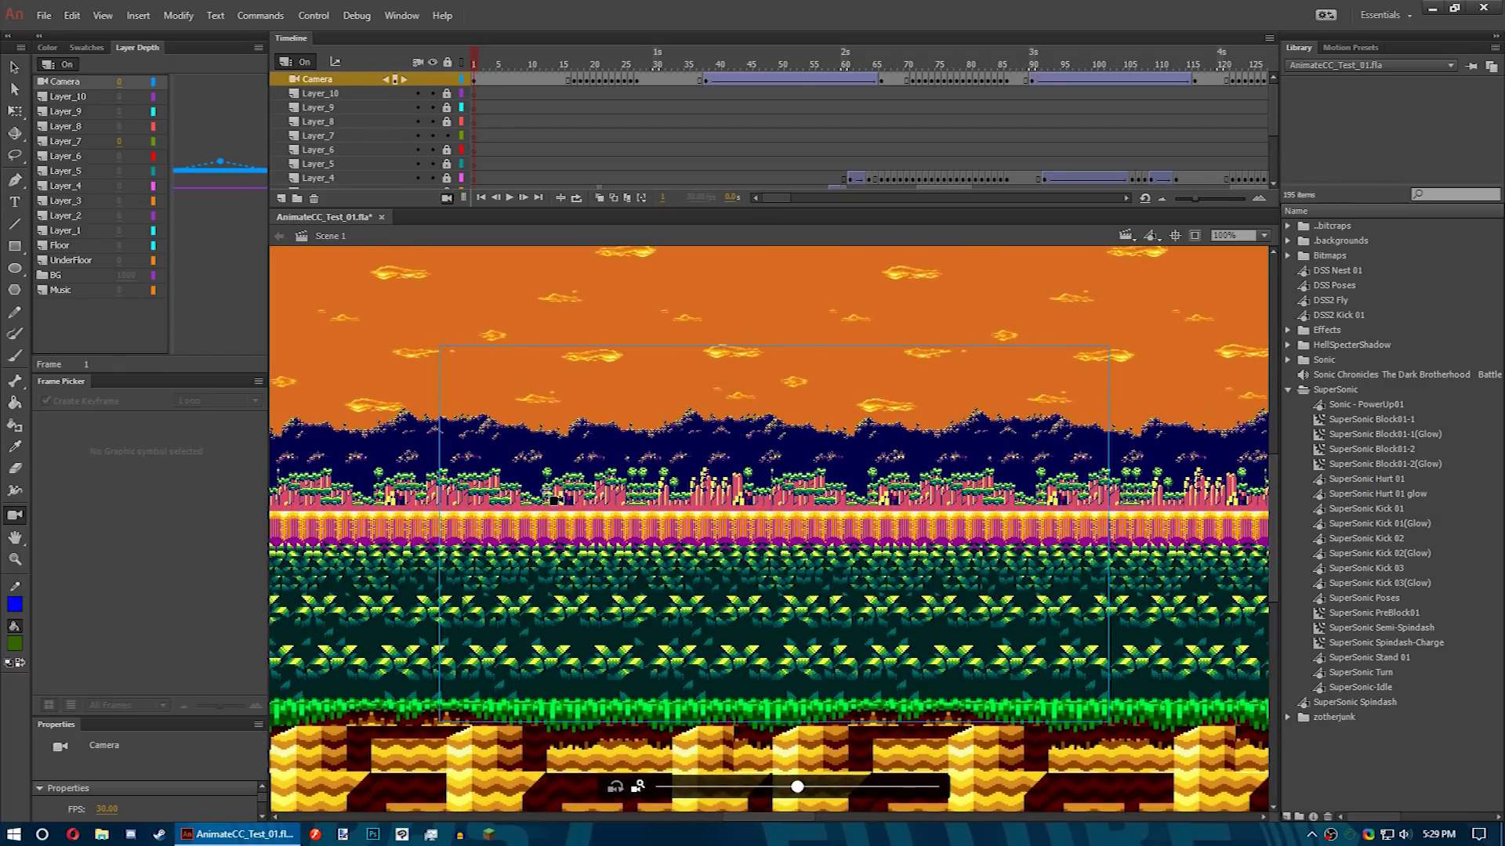
pyautogui.moveTo(421, 514); pyautogui.dragTo(565, 498)
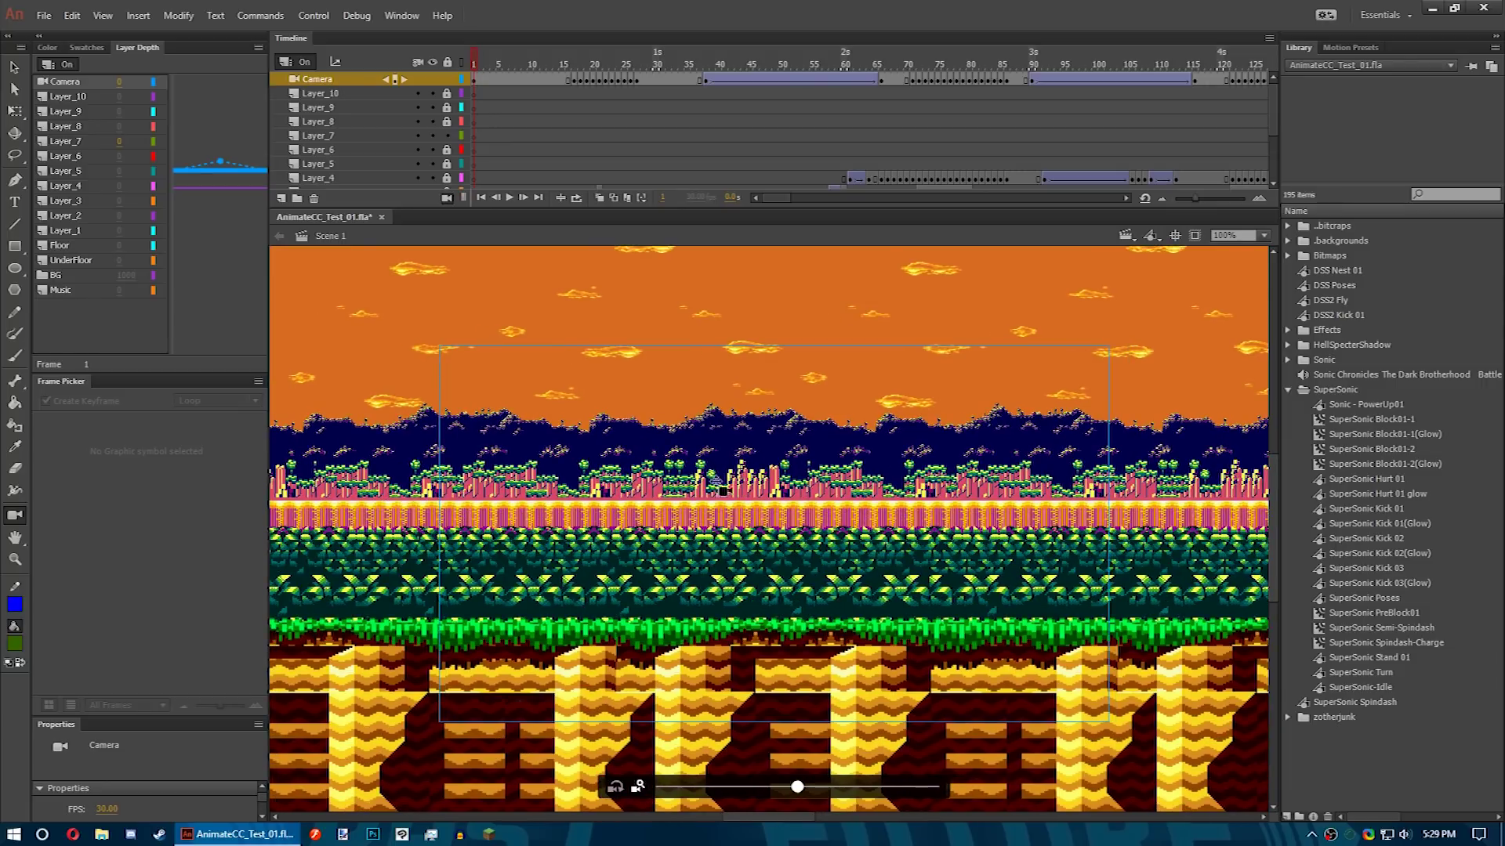
pyautogui.moveTo(722, 491); pyautogui.dragTo(1036, 510)
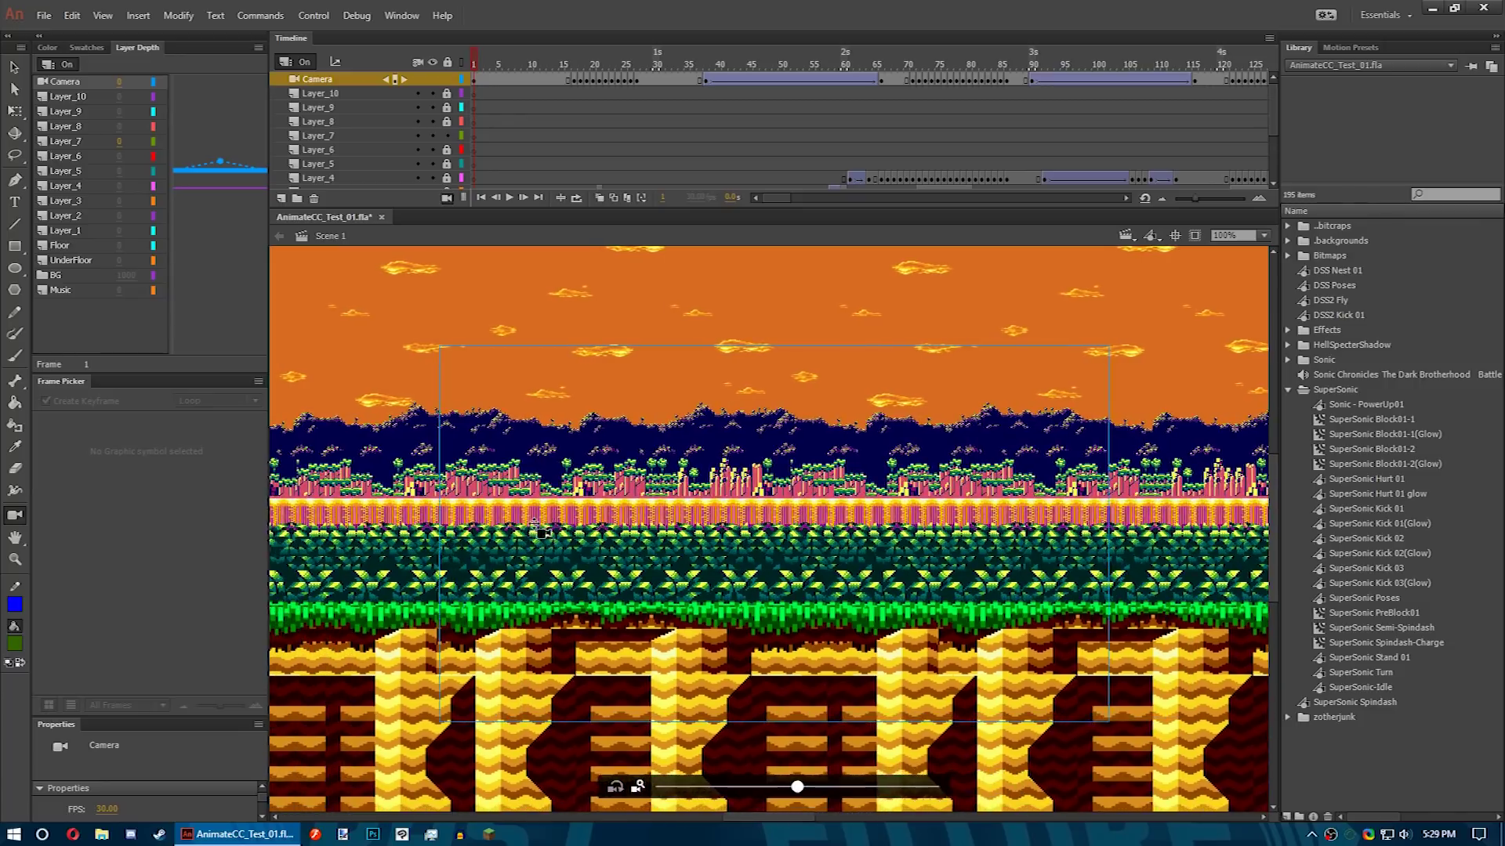
pyautogui.moveTo(546, 533); pyautogui.dragTo(654, 523)
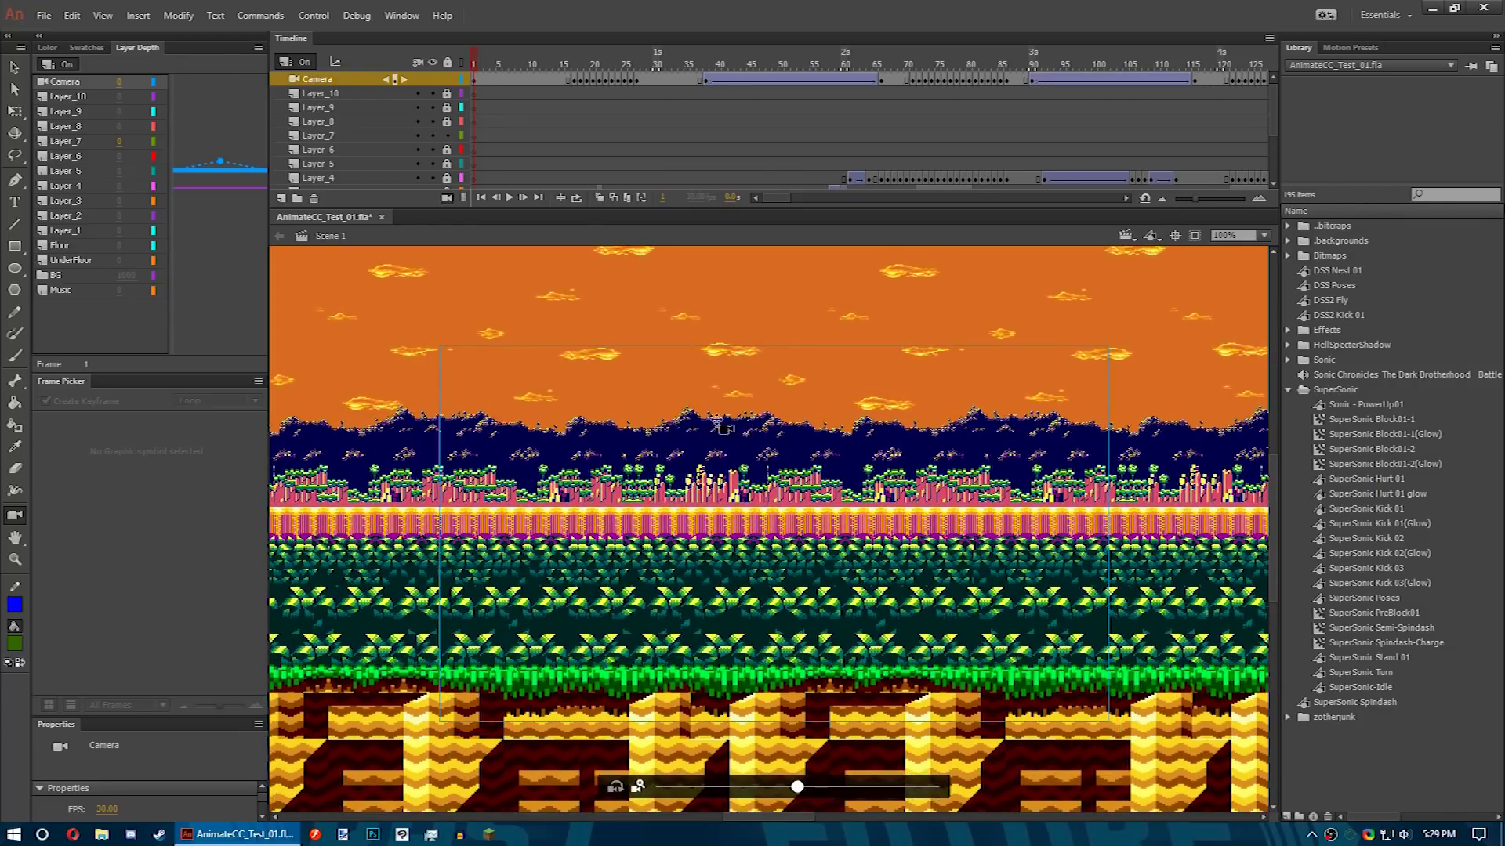
pyautogui.moveTo(721, 427); pyautogui.dragTo(837, 463)
pyautogui.moveTo(676, 489); pyautogui.dragTo(717, 576)
pyautogui.moveTo(905, 523); pyautogui.dragTo(871, 452)
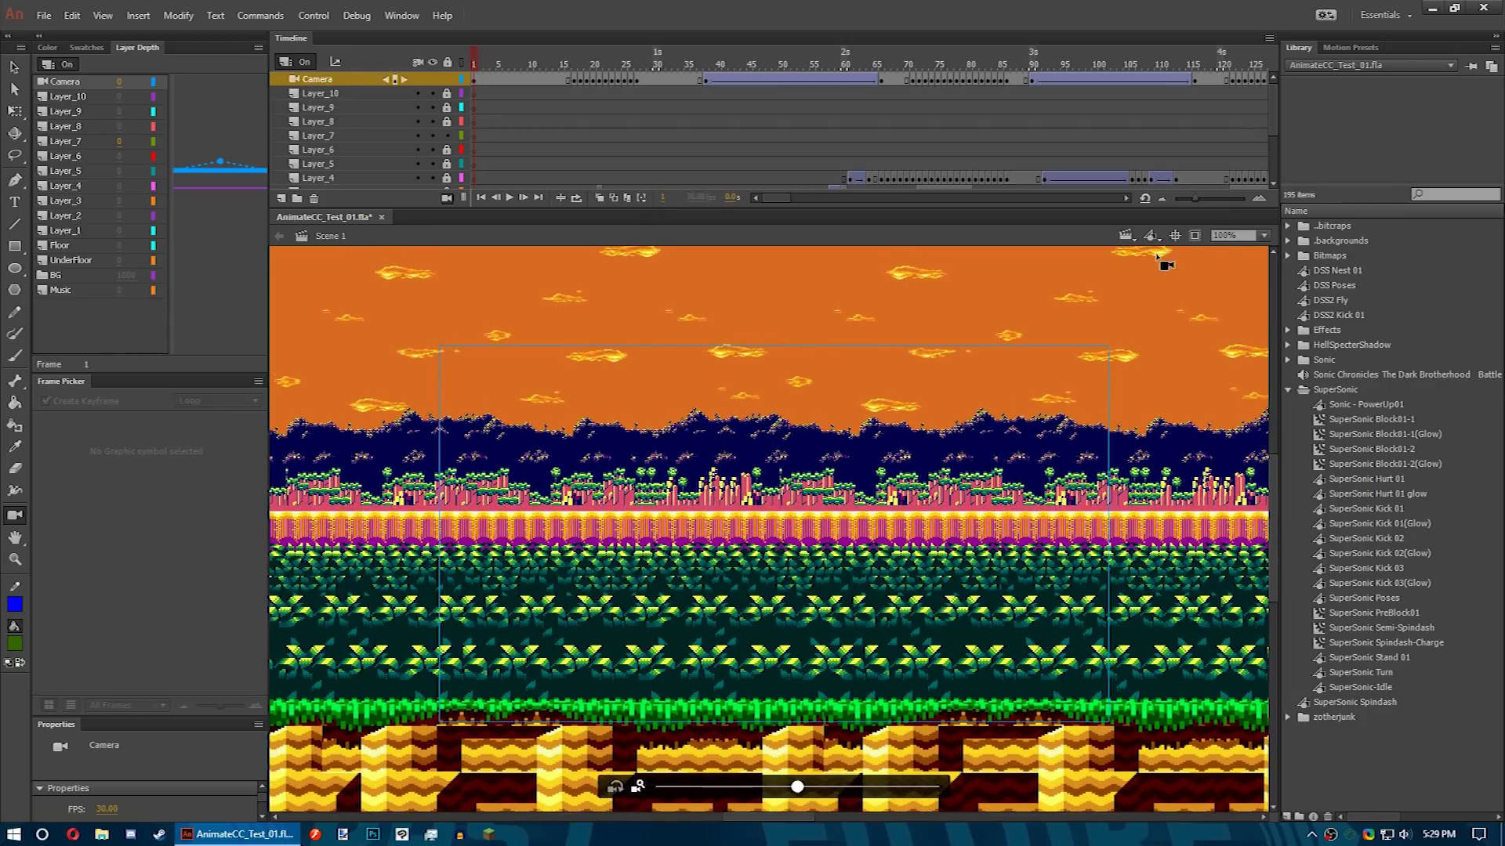
# Turn on Clip content outside stage, pan the ground up and down, then turn it off.
pyautogui.click(1194, 236)
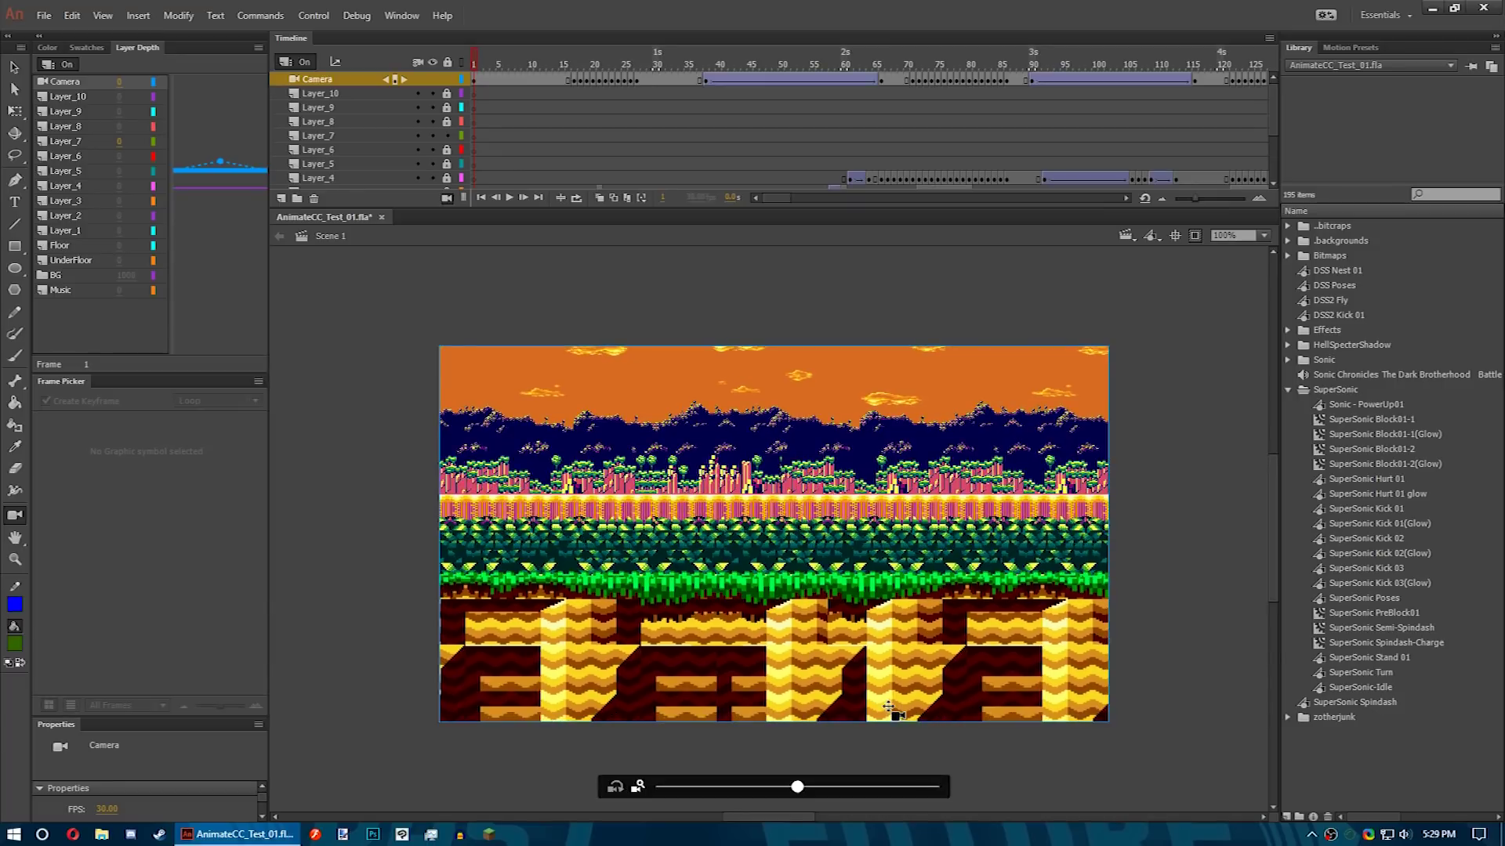
pyautogui.moveTo(884, 539); pyautogui.dragTo(606, 616)
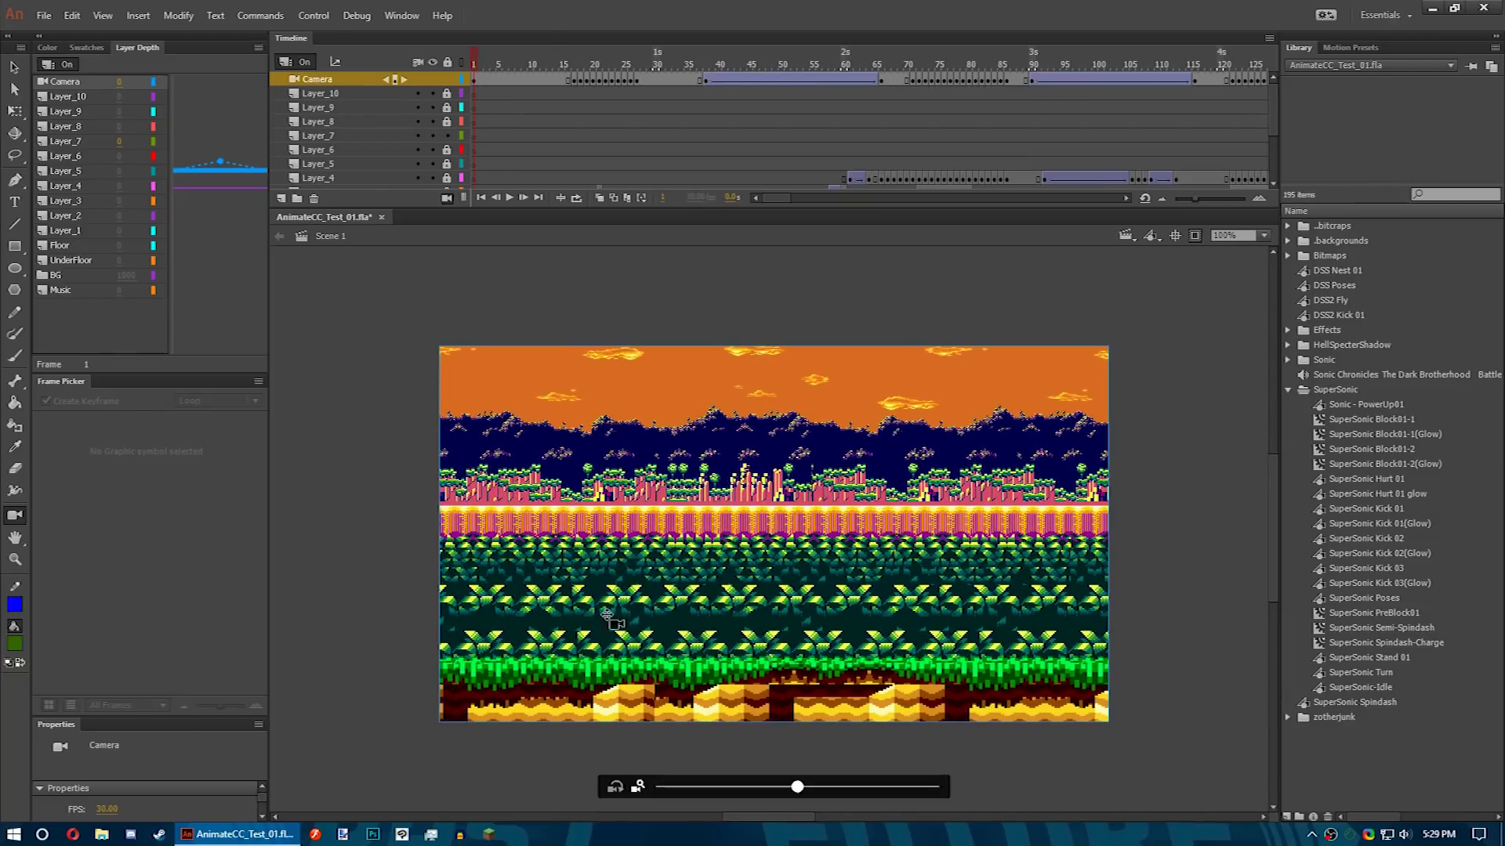
pyautogui.moveTo(946, 589); pyautogui.dragTo(1005, 584)
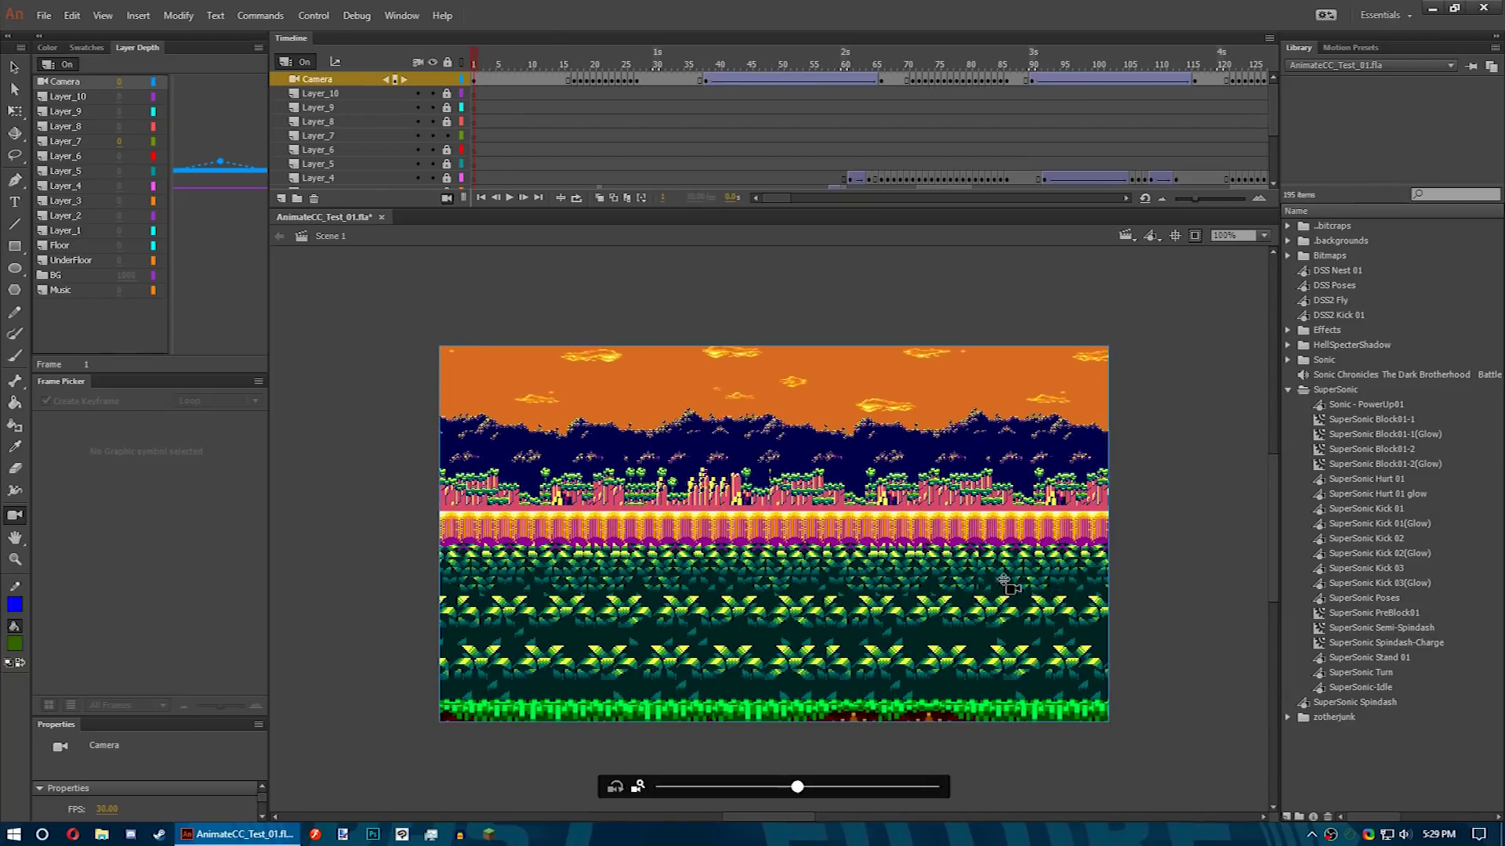
pyautogui.click(1197, 238)
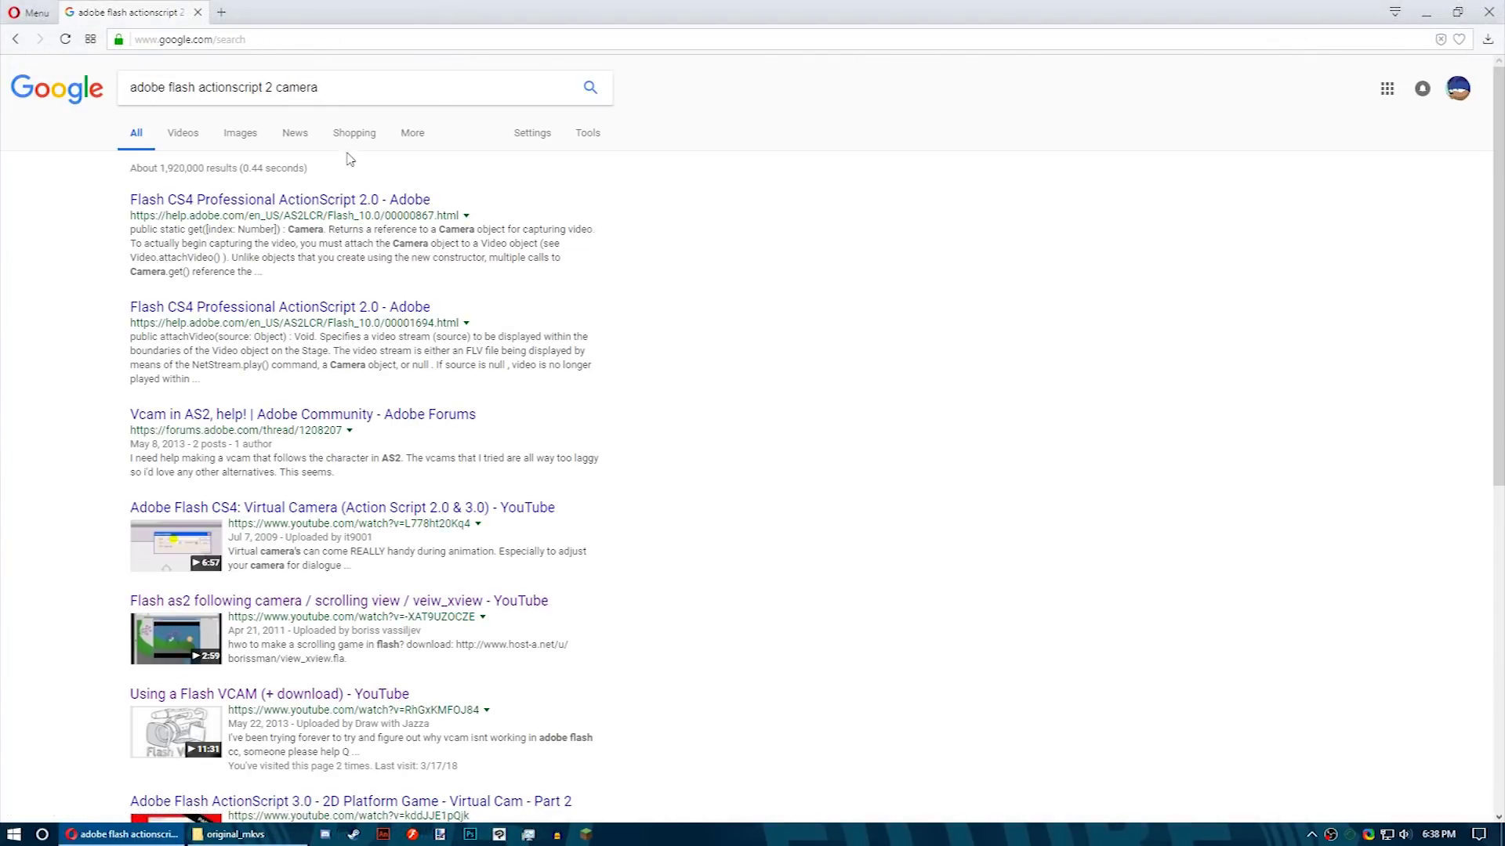
# Replace 'camera' with 'vcam' to search 'adobe flash actionscript 2 vcam' and scroll the results.
pyautogui.moveTo(341, 92); pyautogui.dragTo(279, 98)
pyautogui.write('vcam')
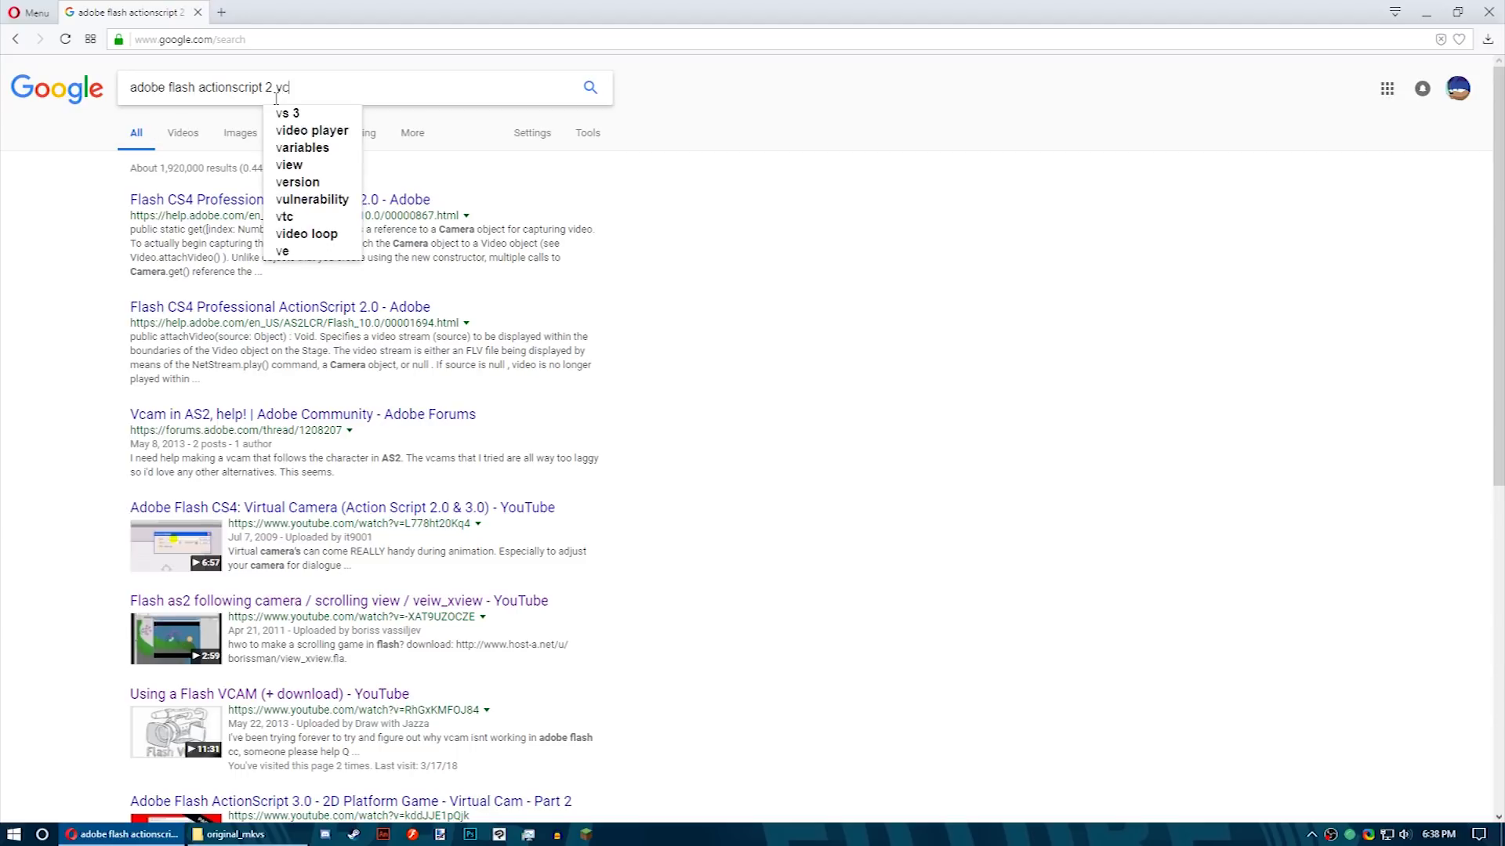
pyautogui.press('Return')
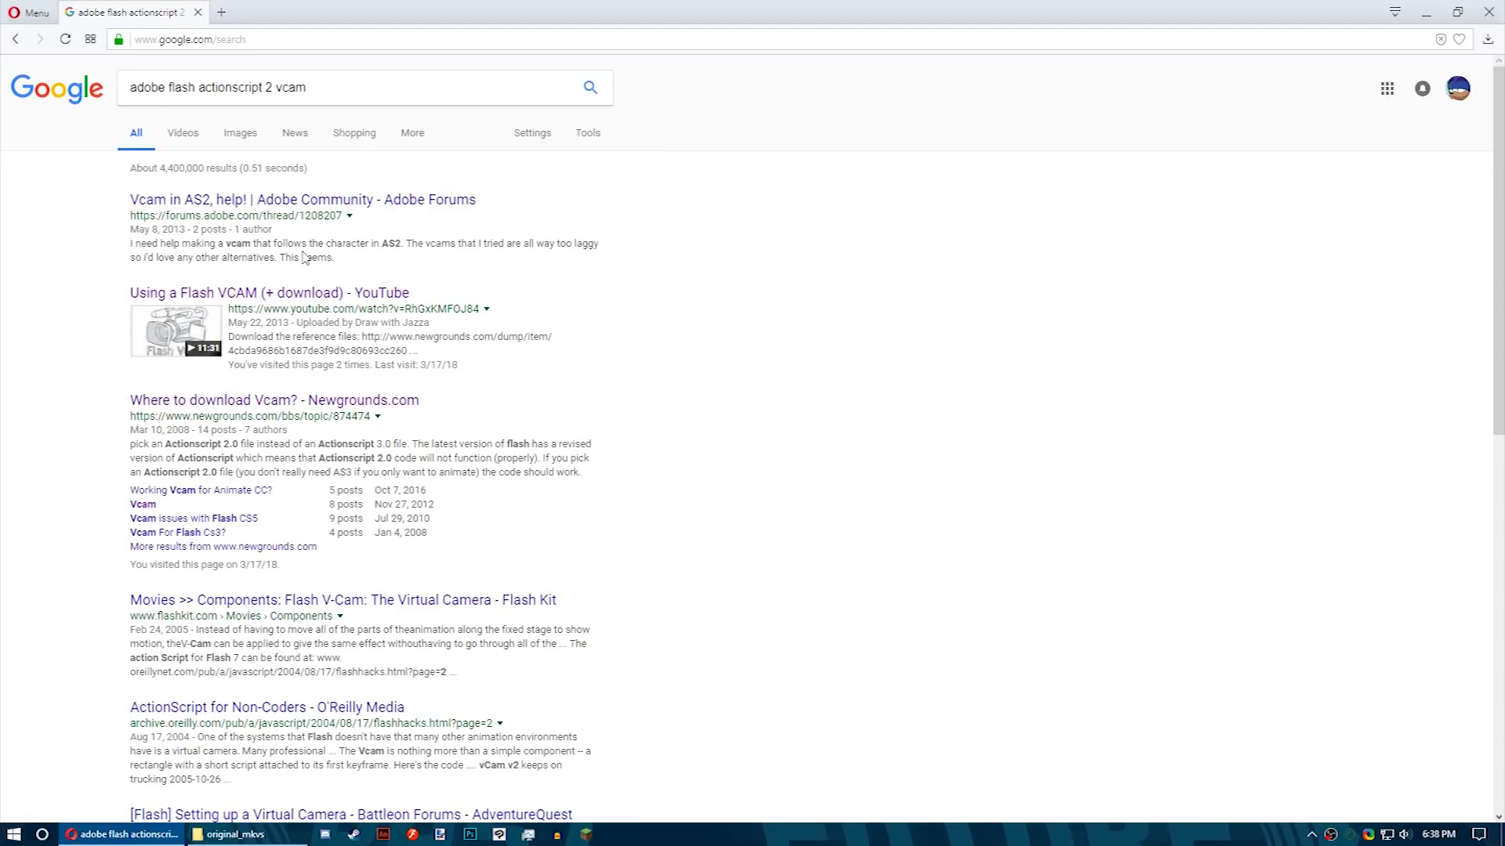
pyautogui.hotkey('ctrl', 'a')
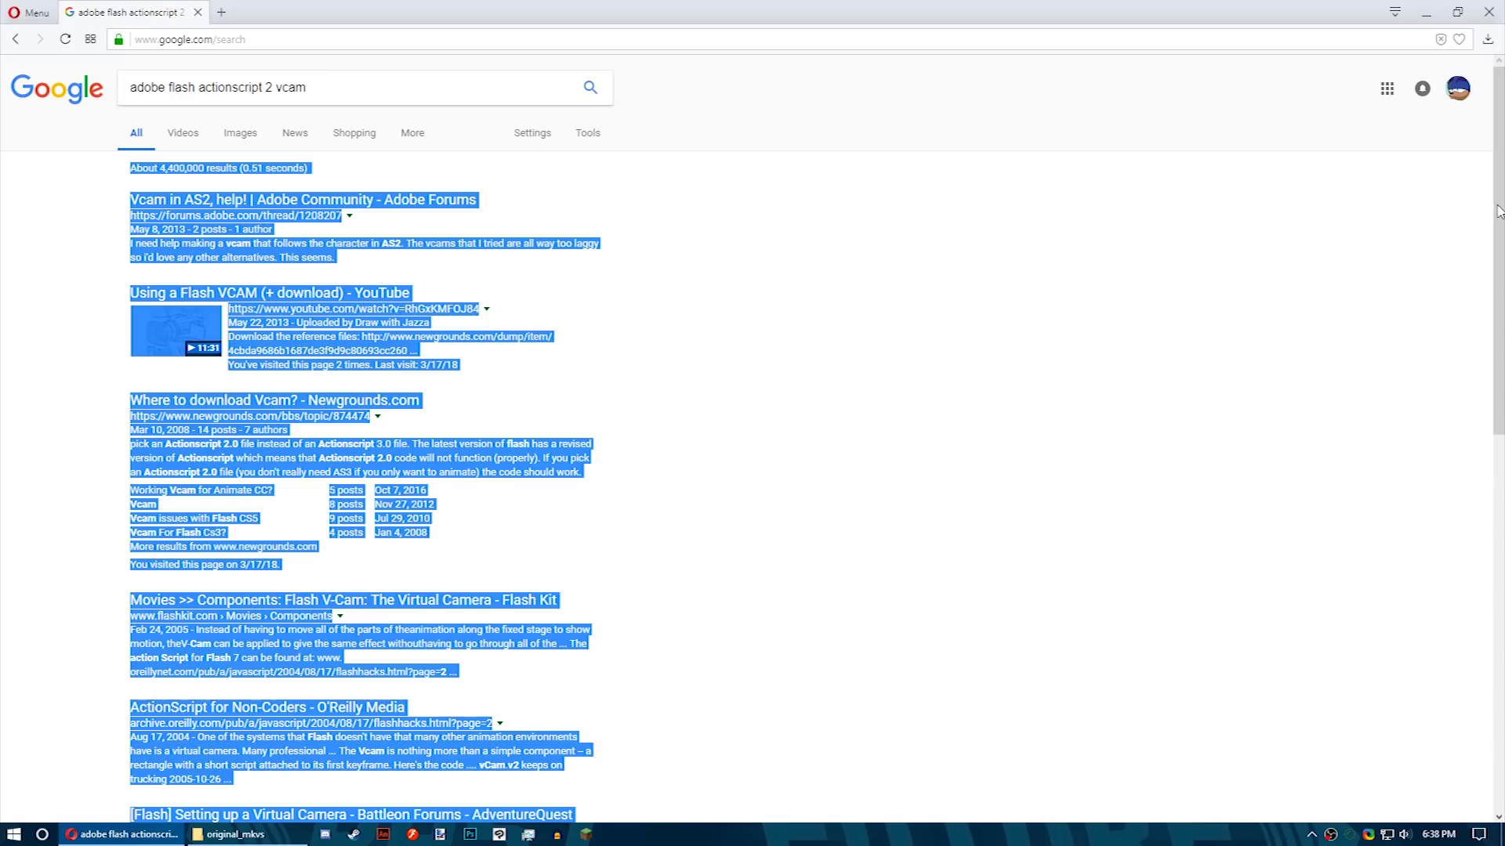
pyautogui.click(1433, 216)
pyautogui.moveTo(1499, 116); pyautogui.dragTo(1499, 168)
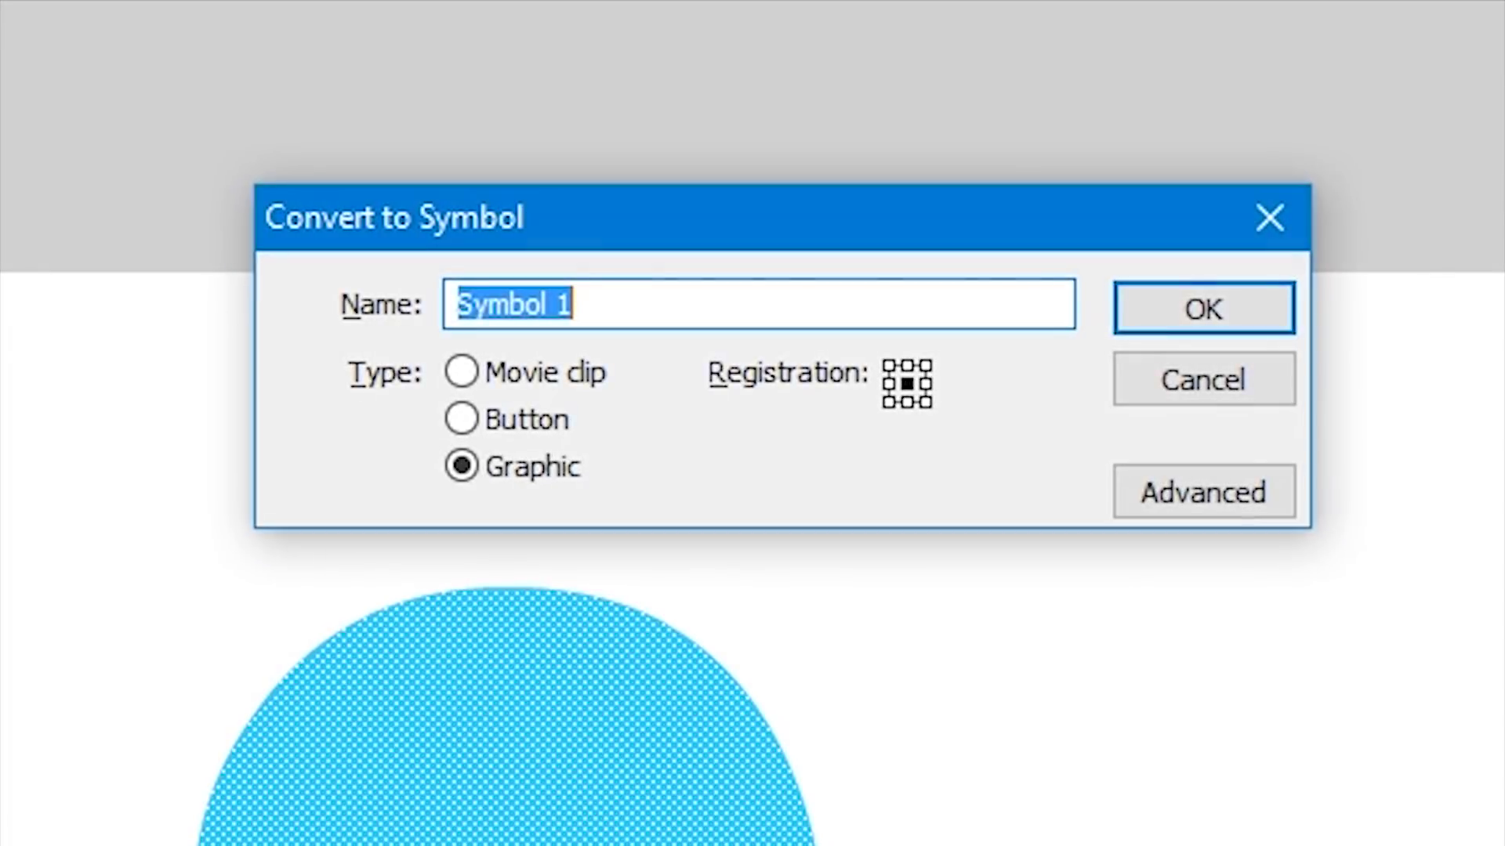
# Convert the circle to movie clip Symbol 1 and drag another instance from the Library.
pyautogui.click(529, 415)
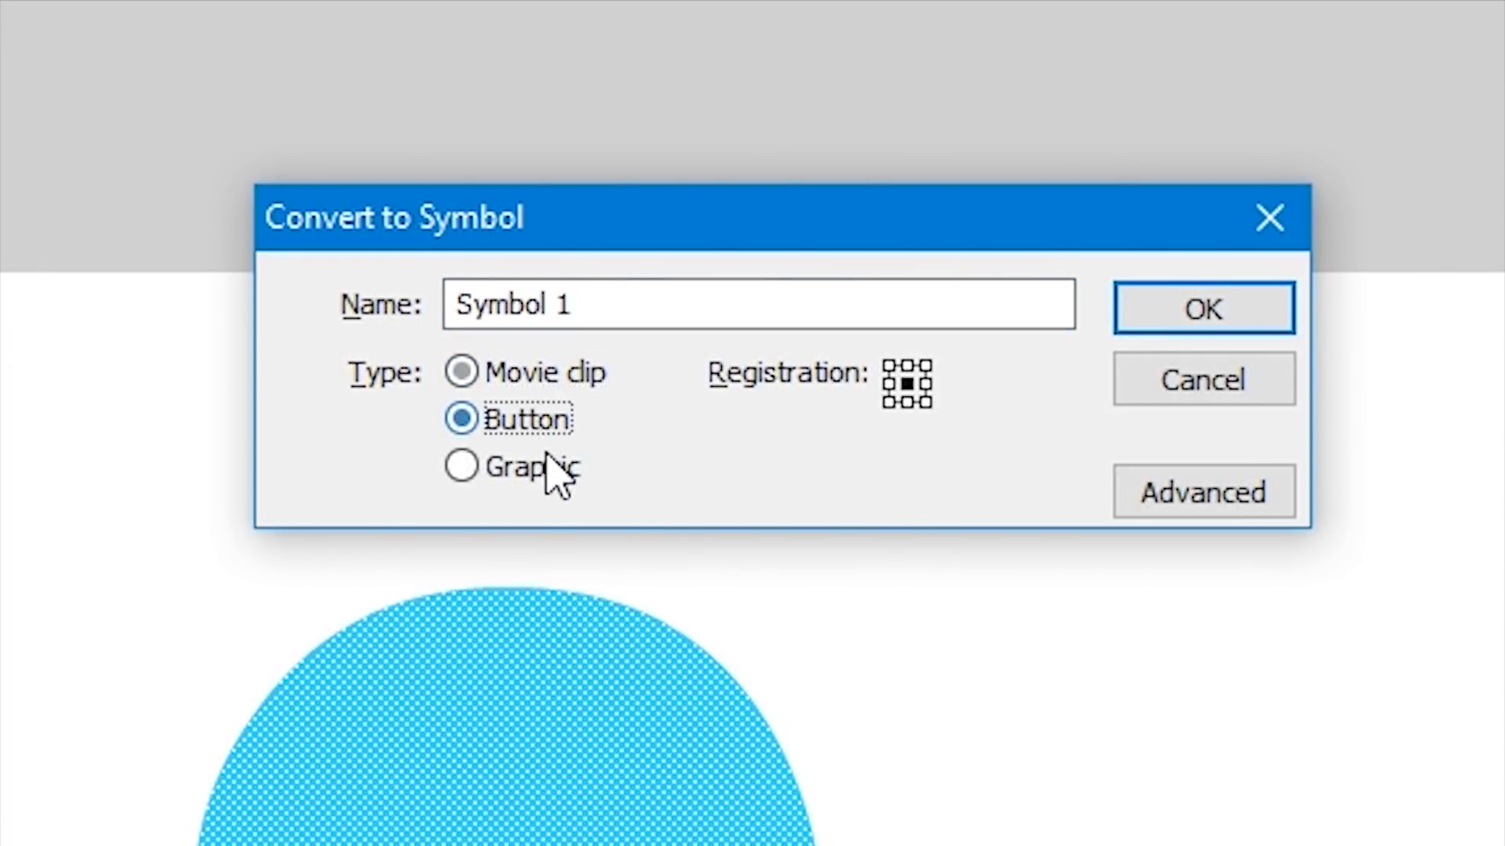
pyautogui.click(549, 467)
pyautogui.click(539, 423)
pyautogui.click(533, 373)
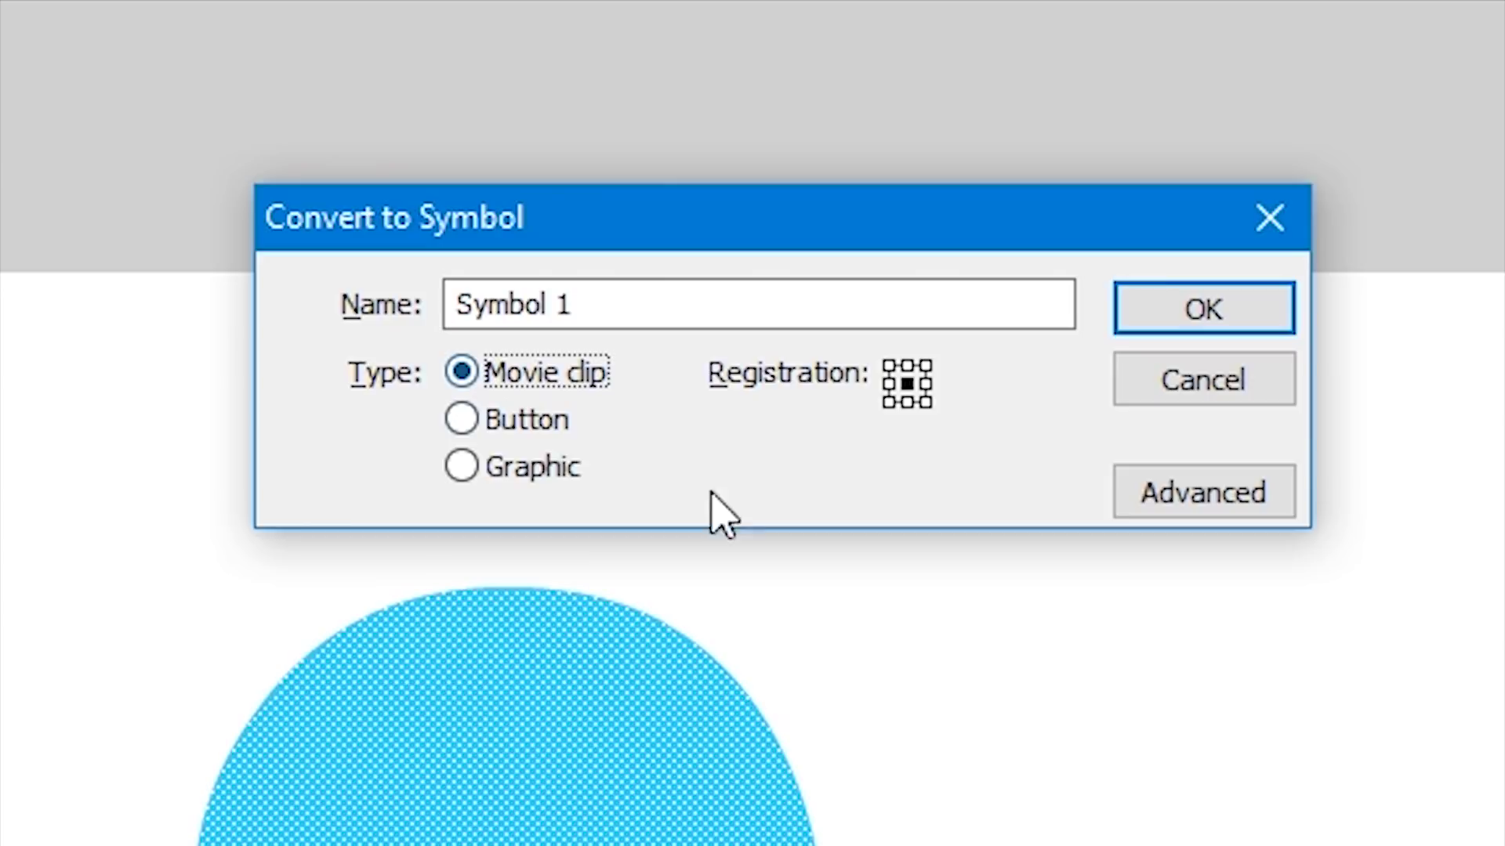
pyautogui.click(509, 419)
pyautogui.click(539, 469)
pyautogui.click(548, 373)
pyautogui.click(1166, 307)
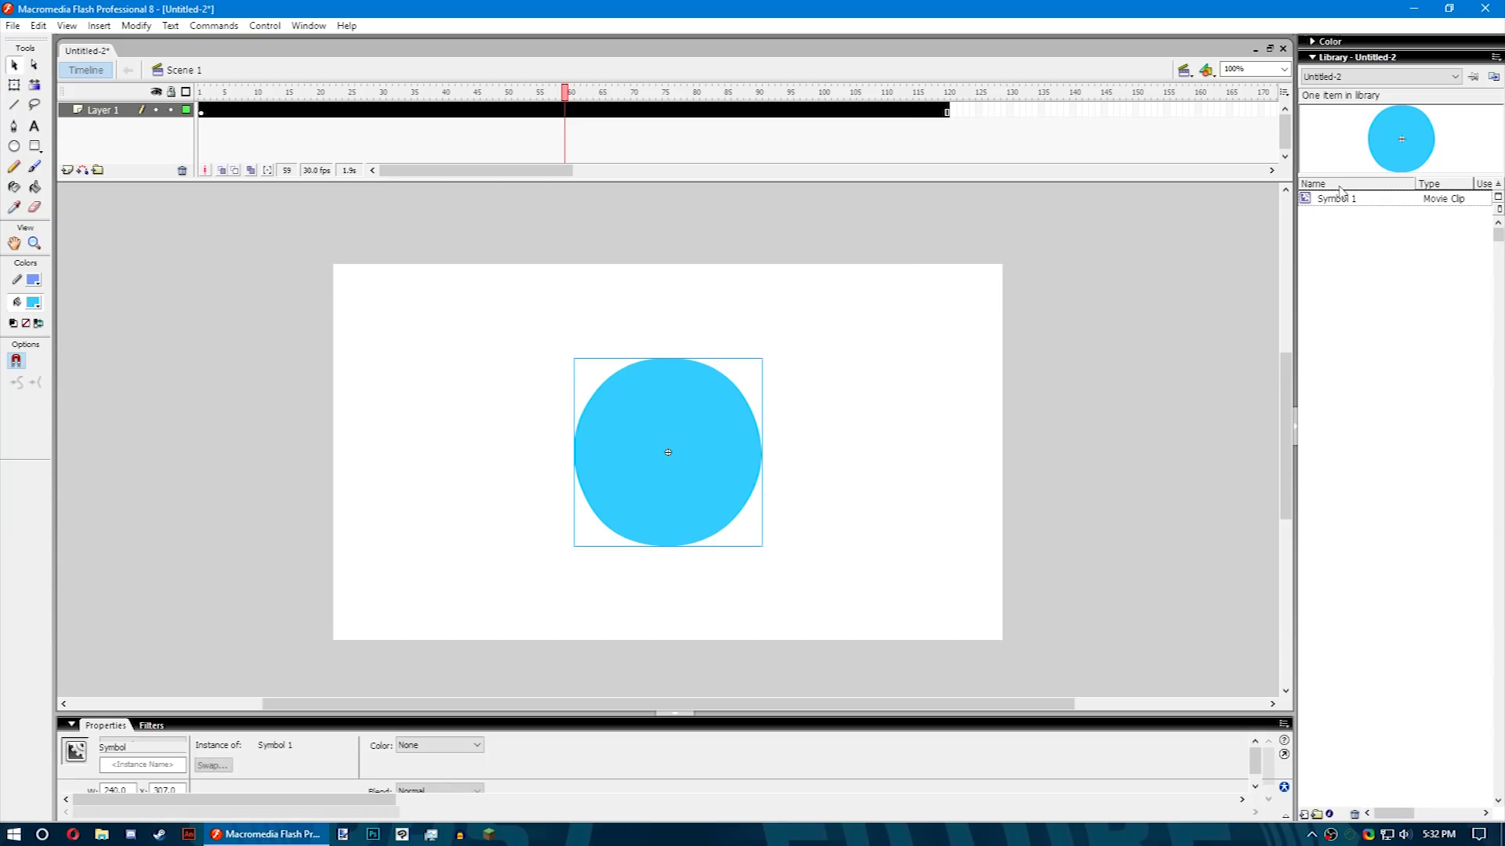
pyautogui.moveTo(1366, 200); pyautogui.dragTo(1003, 333)
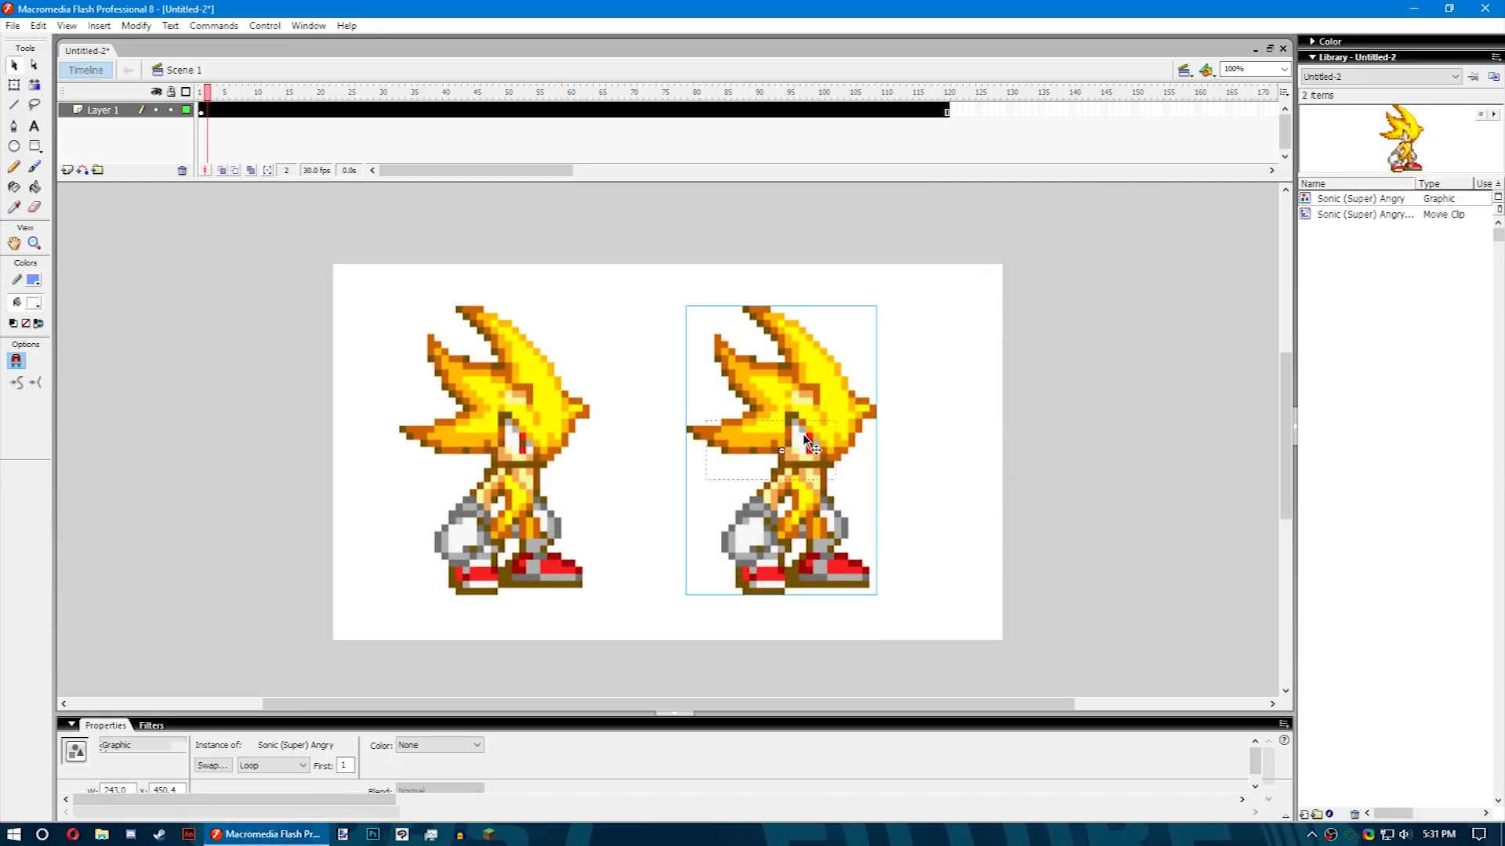
# Open the Sonic (Super) Angry graphic and the left movie clip sprite, scrubbing through each one's frames.
pyautogui.doubleClick(802, 434)
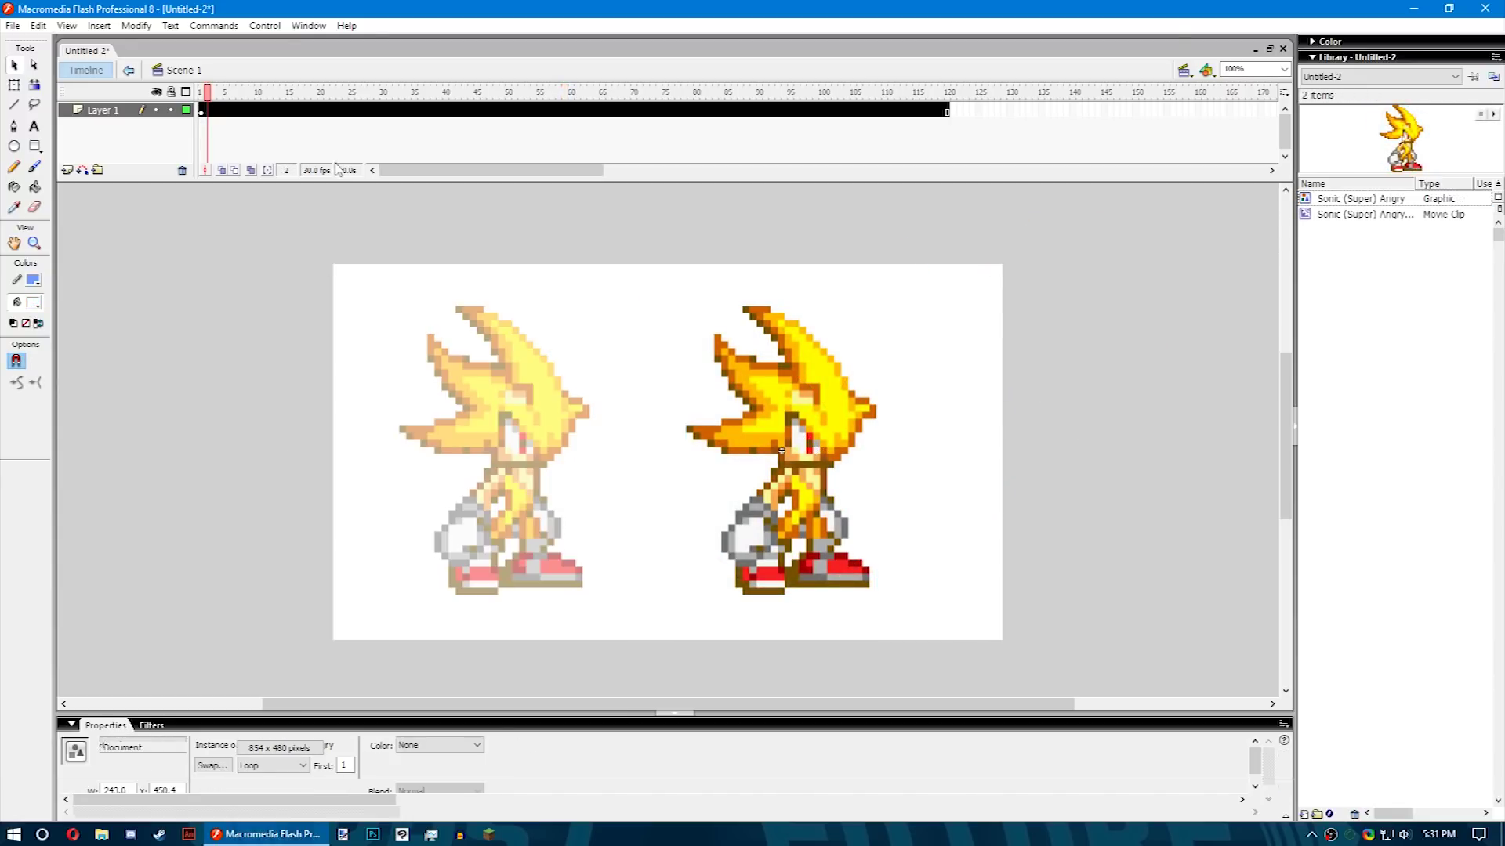
pyautogui.moveTo(215, 93); pyautogui.dragTo(244, 136)
pyautogui.click(190, 74)
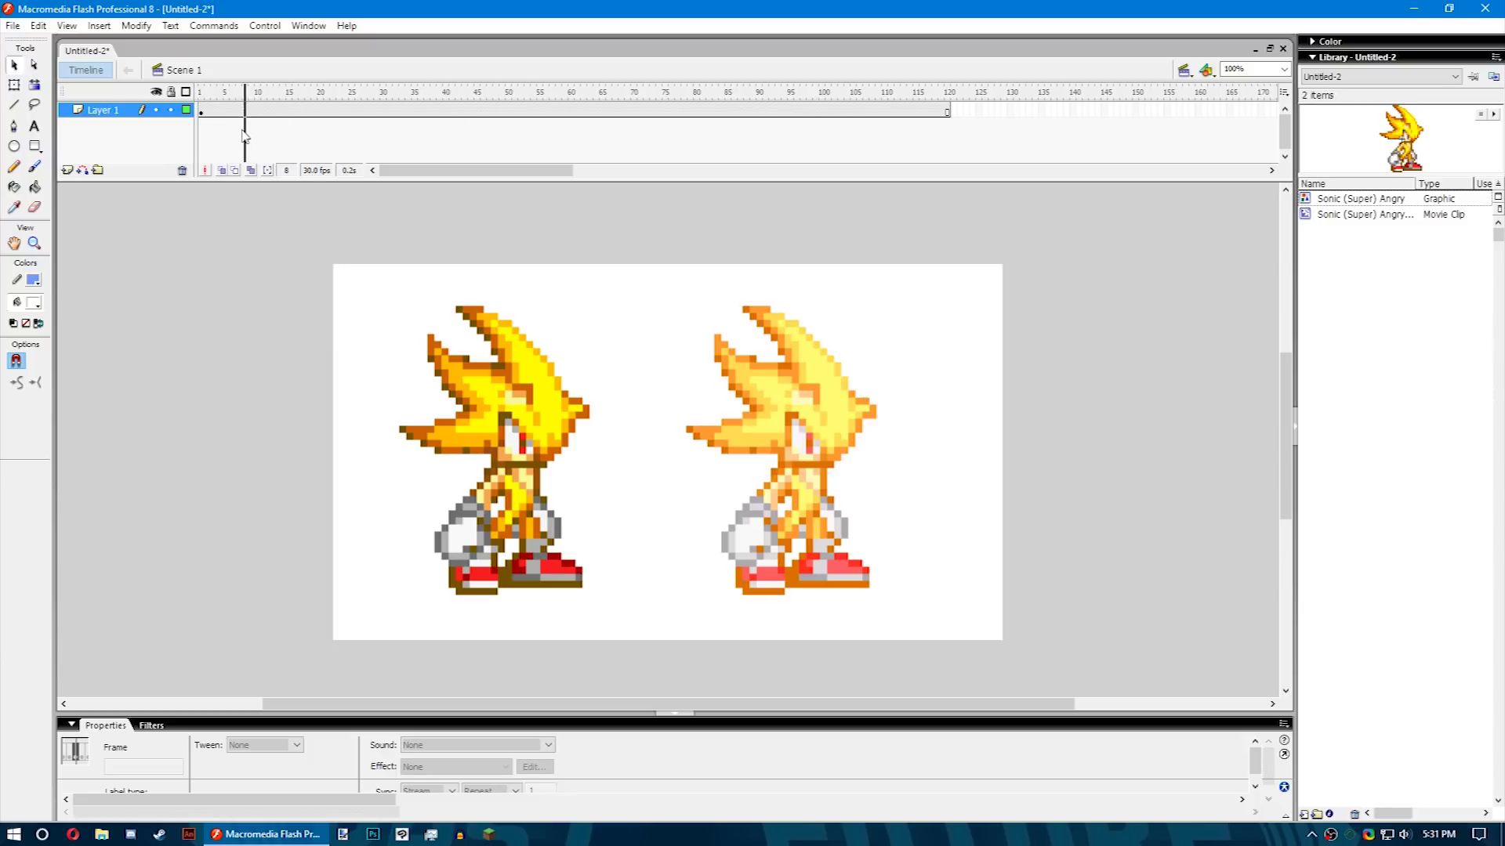
pyautogui.doubleClick(473, 388)
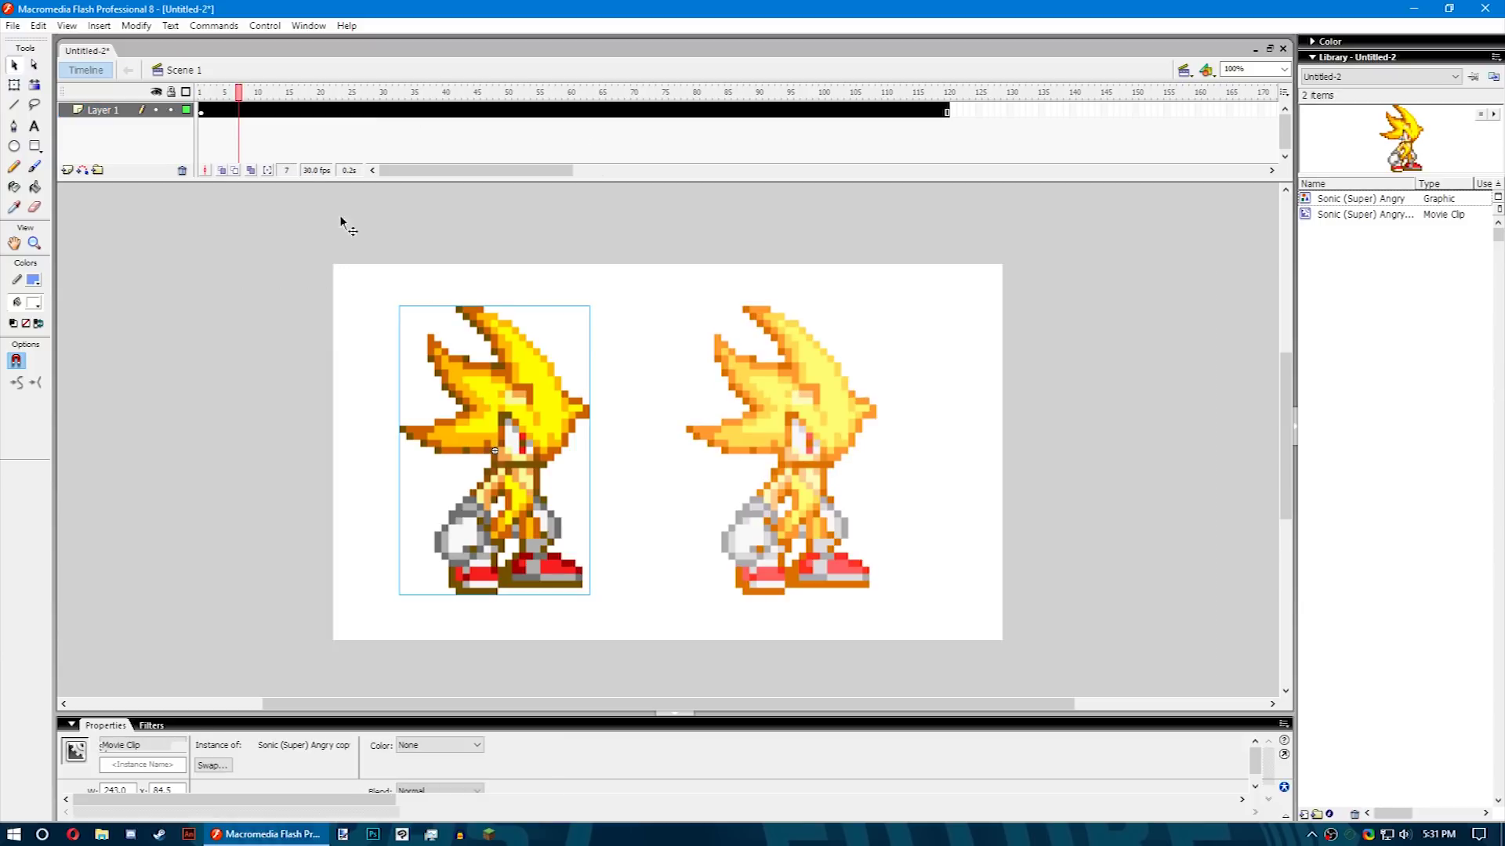
pyautogui.moveTo(211, 109); pyautogui.dragTo(564, 107)
pyautogui.click(188, 70)
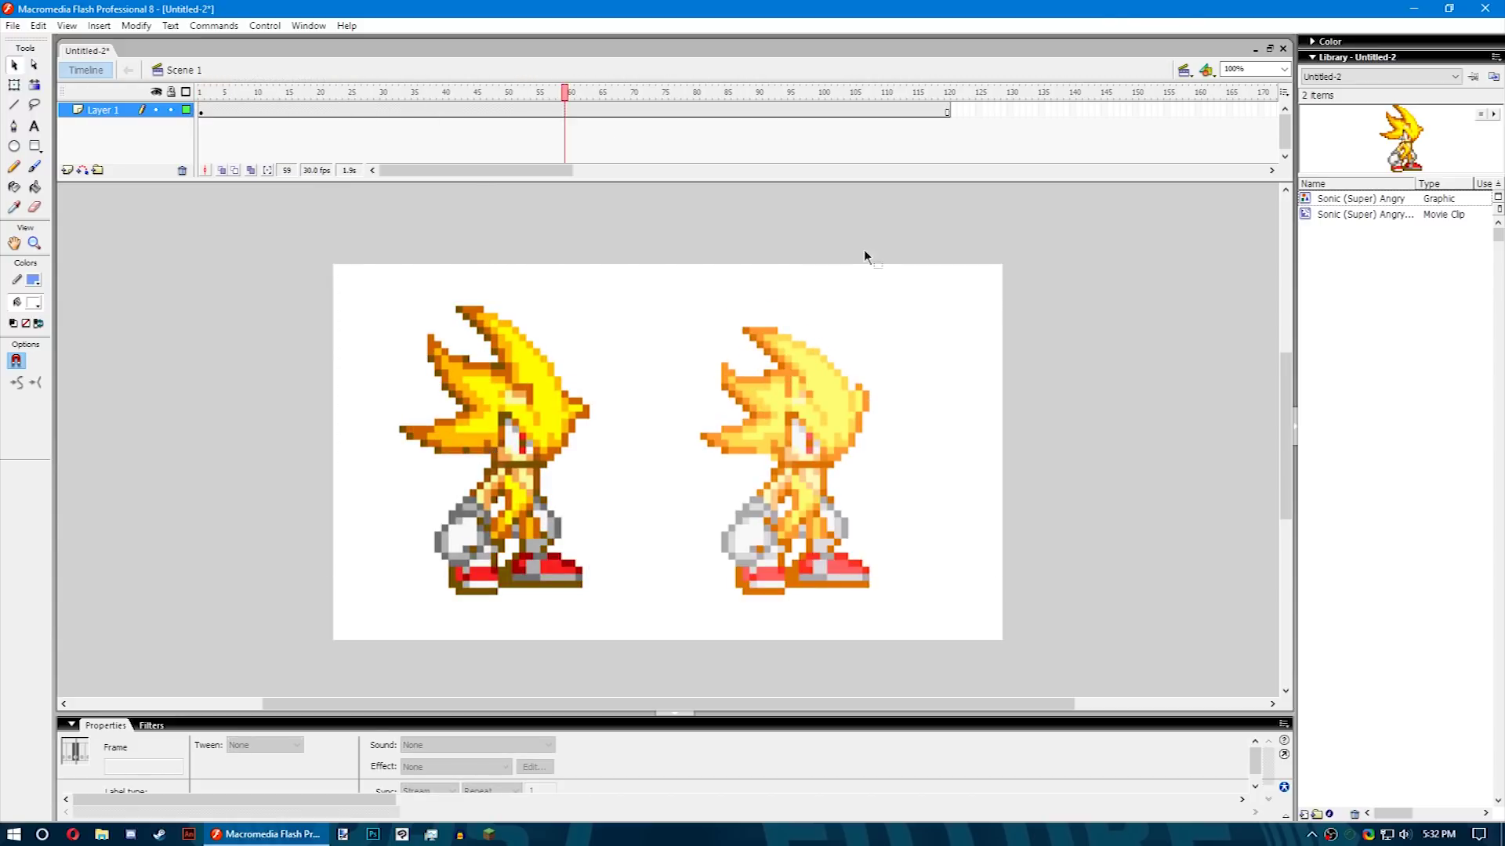
# Preview both sprites playing with Control > Test Movie.
pyautogui.click(480, 204)
pyautogui.click(265, 26)
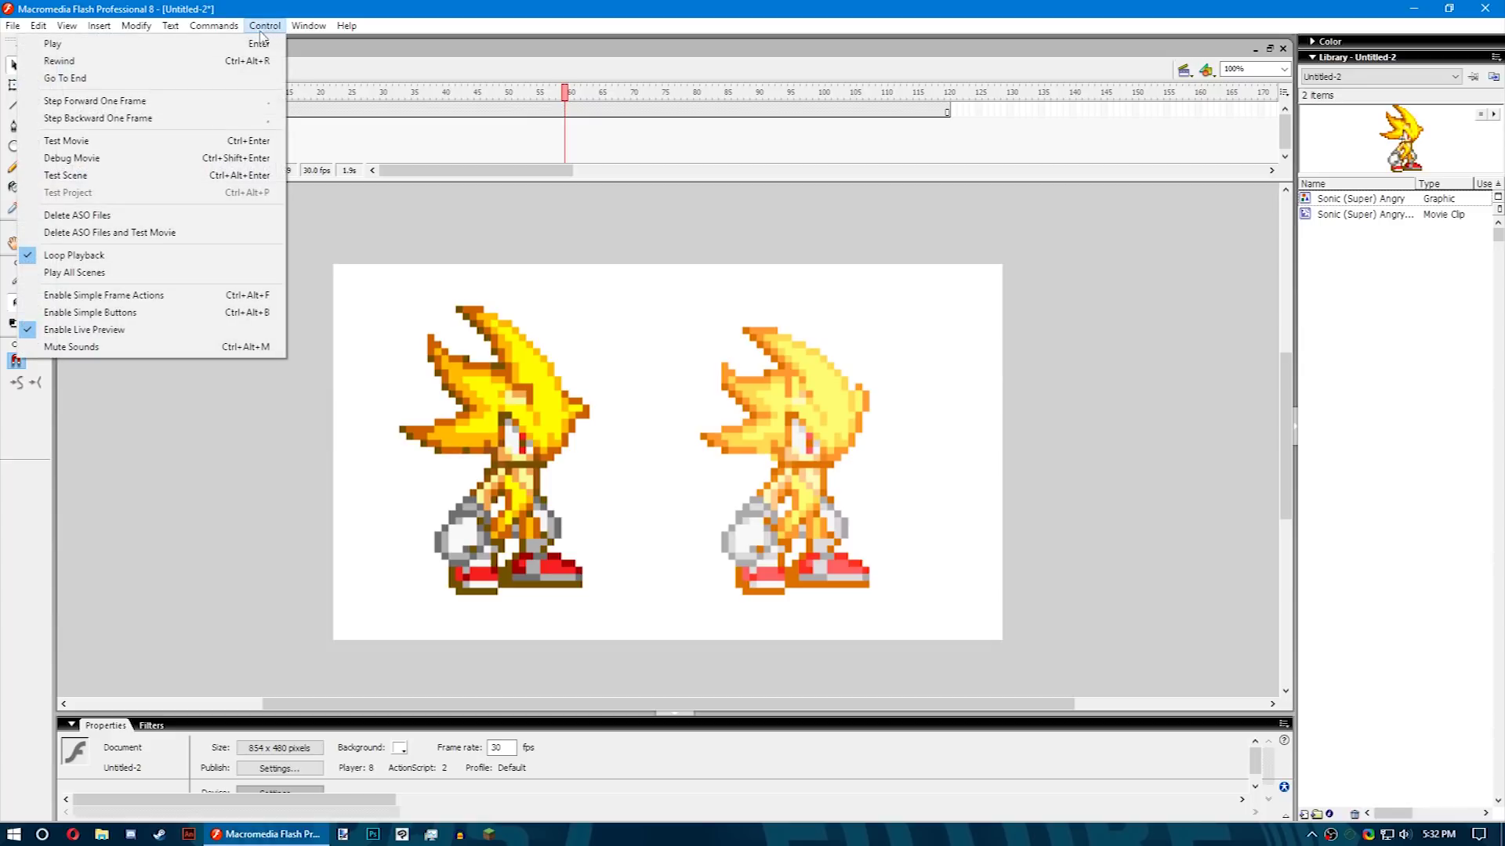
pyautogui.click(250, 141)
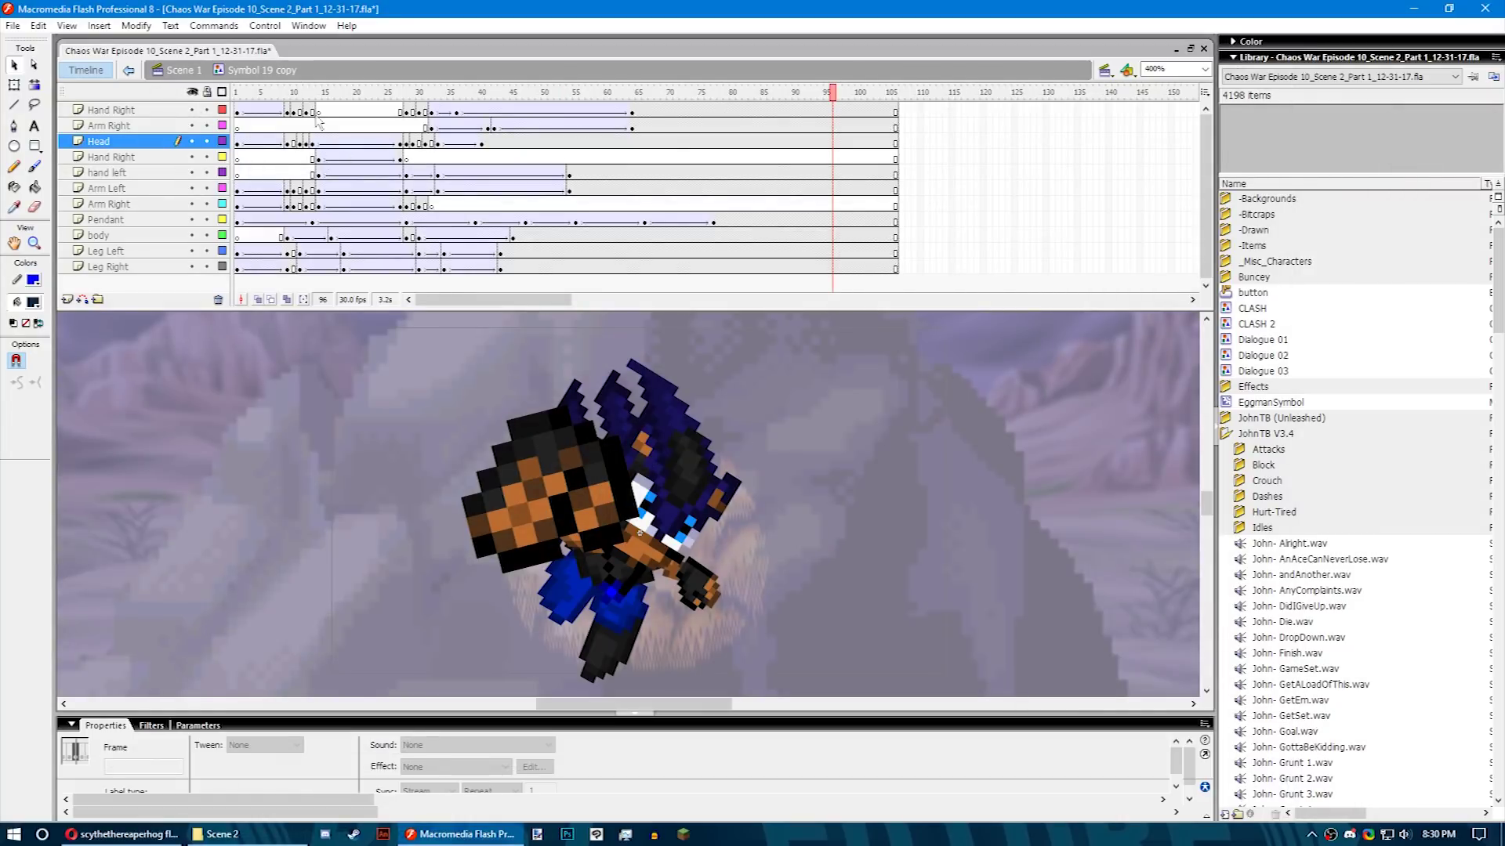
# Rewind the character animation and toggle the Hand Right and Arm Right layers' visibility.
pyautogui.moveTo(235, 92); pyautogui.dragTo(210, 137)
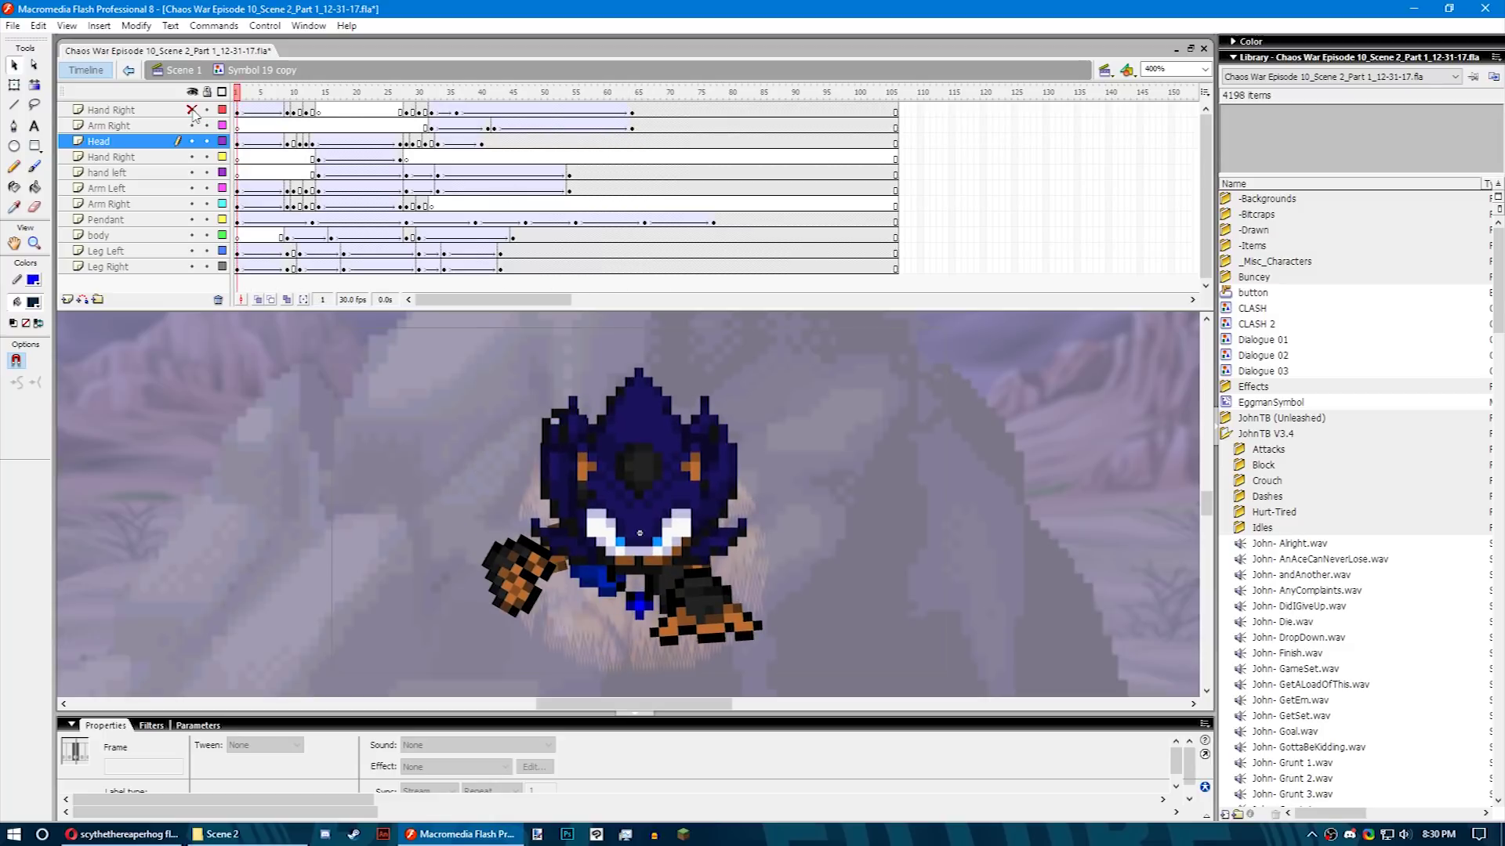
pyautogui.click(193, 112)
pyautogui.click(192, 125)
# Hide all body-part layers, reveal Hand Right, Head and Arm Left, then scrub to frame 47.
pyautogui.click(208, 142)
pyautogui.click(192, 111)
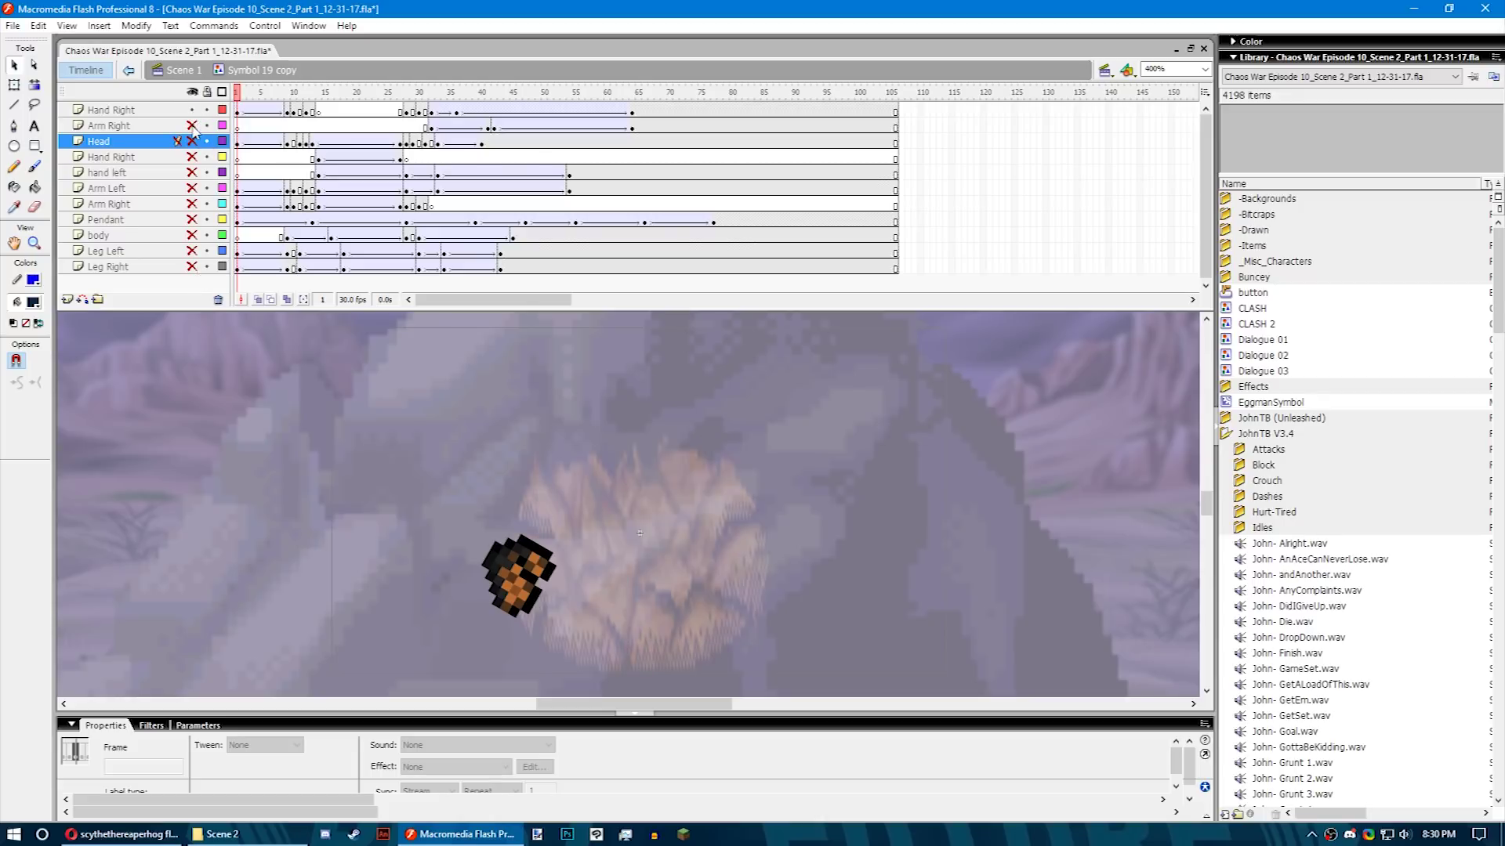
pyautogui.click(192, 142)
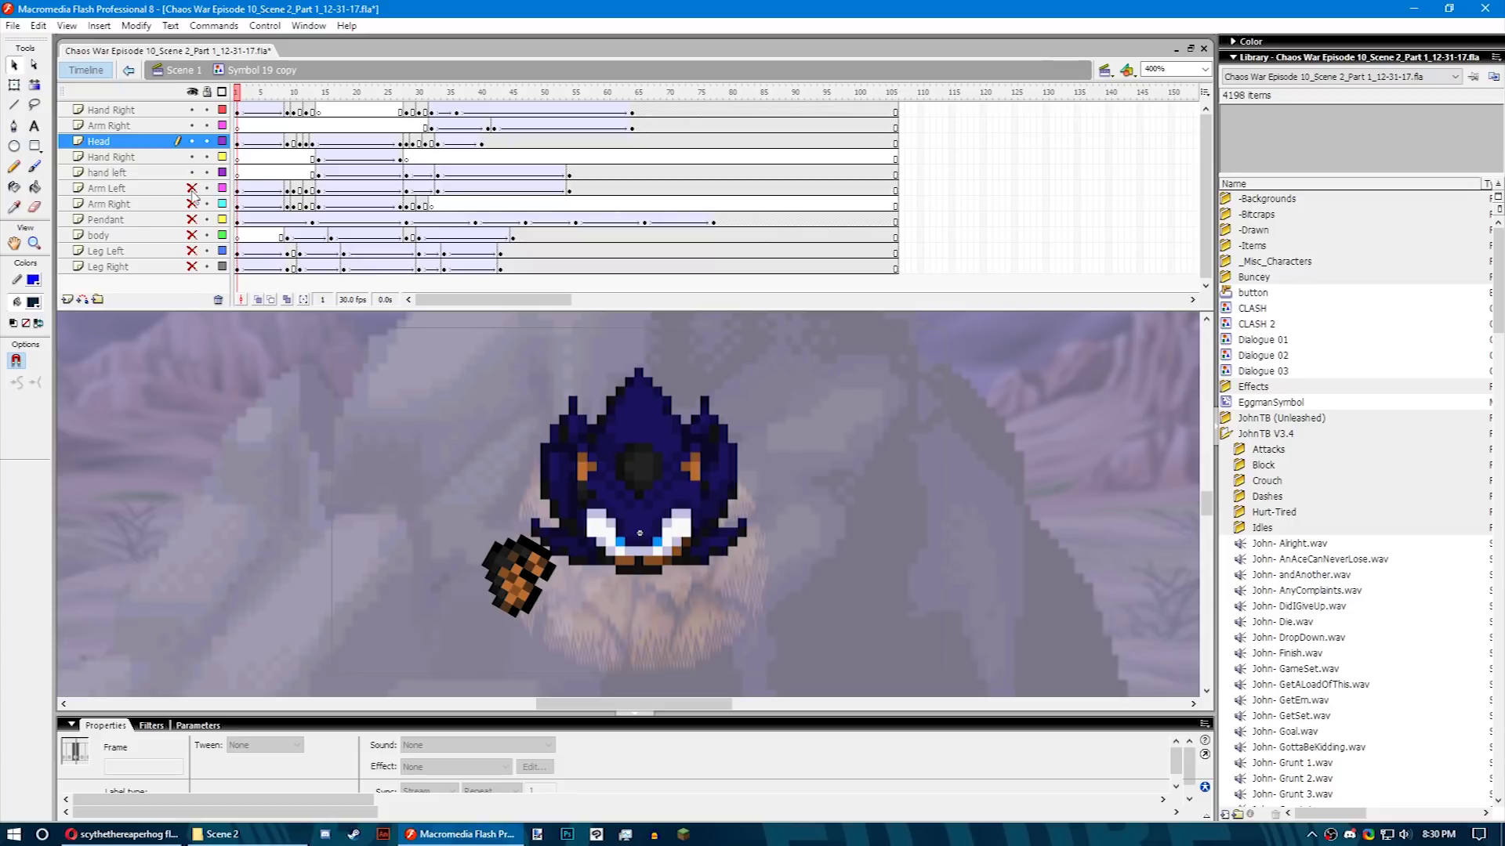
pyautogui.click(192, 189)
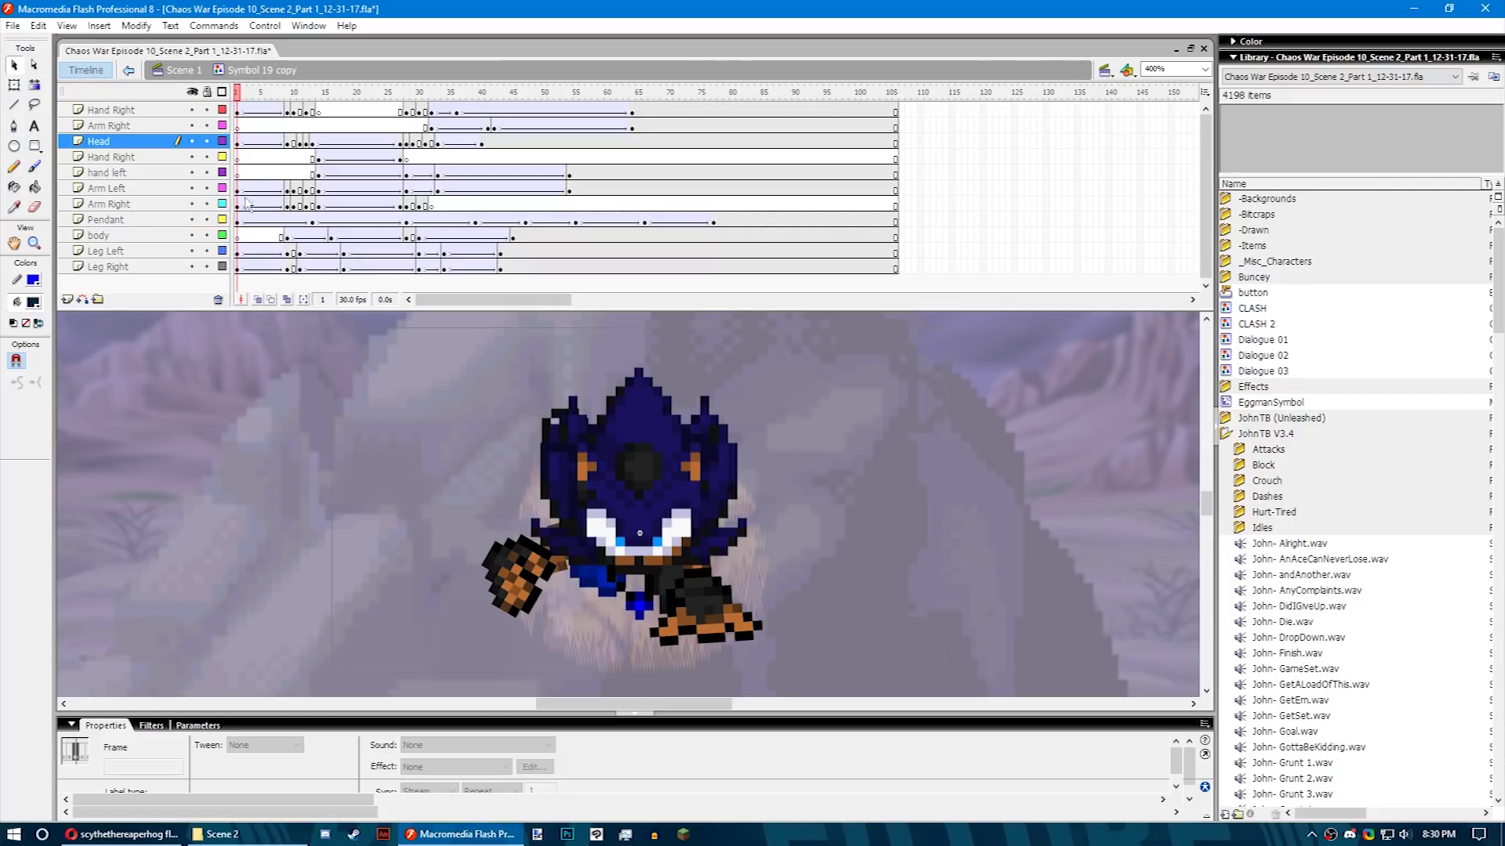
pyautogui.moveTo(241, 96); pyautogui.dragTo(374, 180)
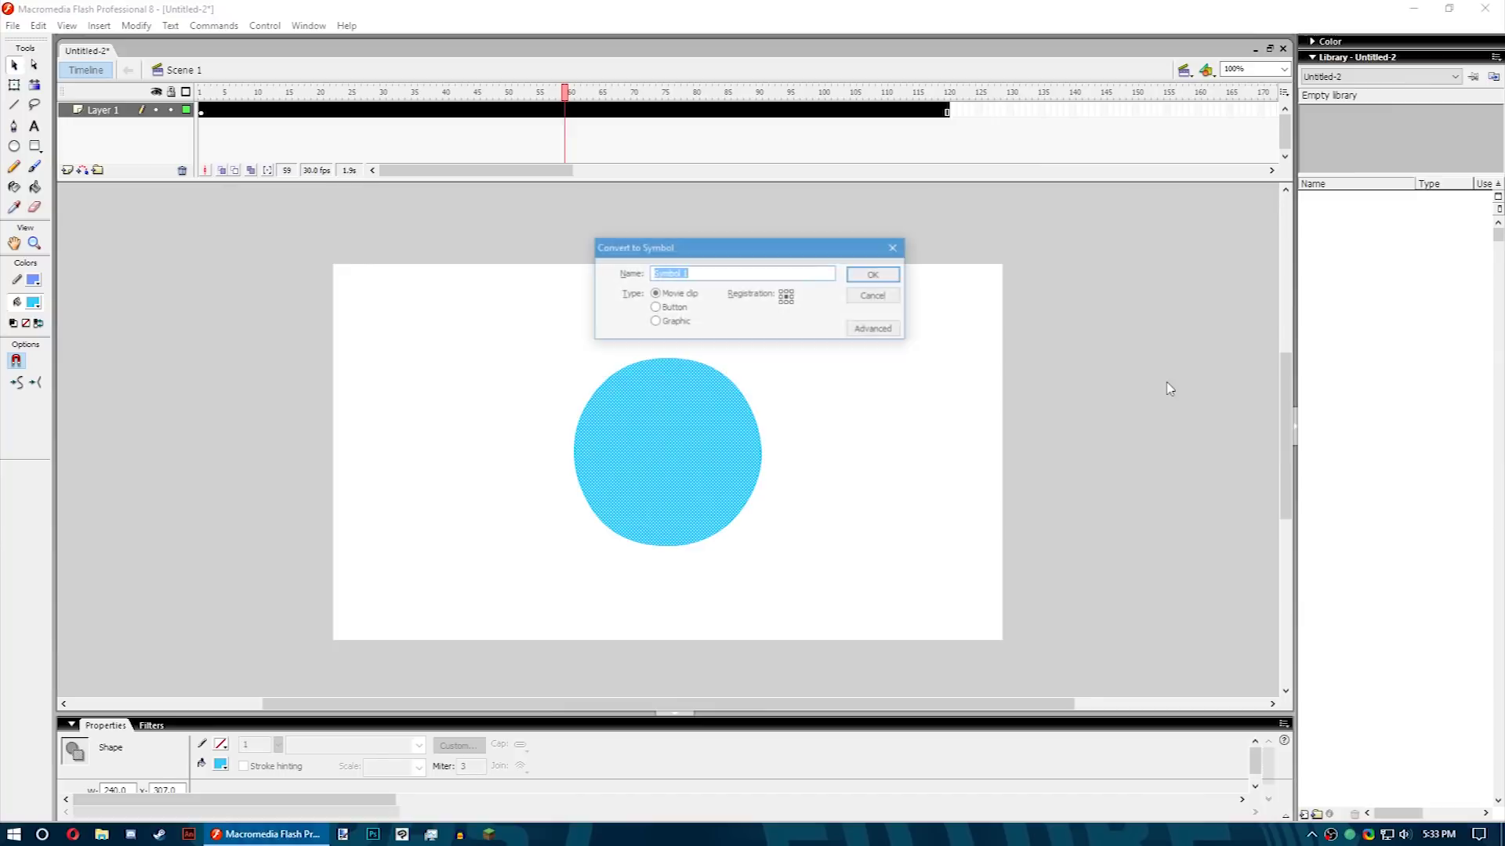
# Convert the circle to a button symbol and fill its Over-state circle green.
pyautogui.click(875, 275)
pyautogui.doubleClick(676, 467)
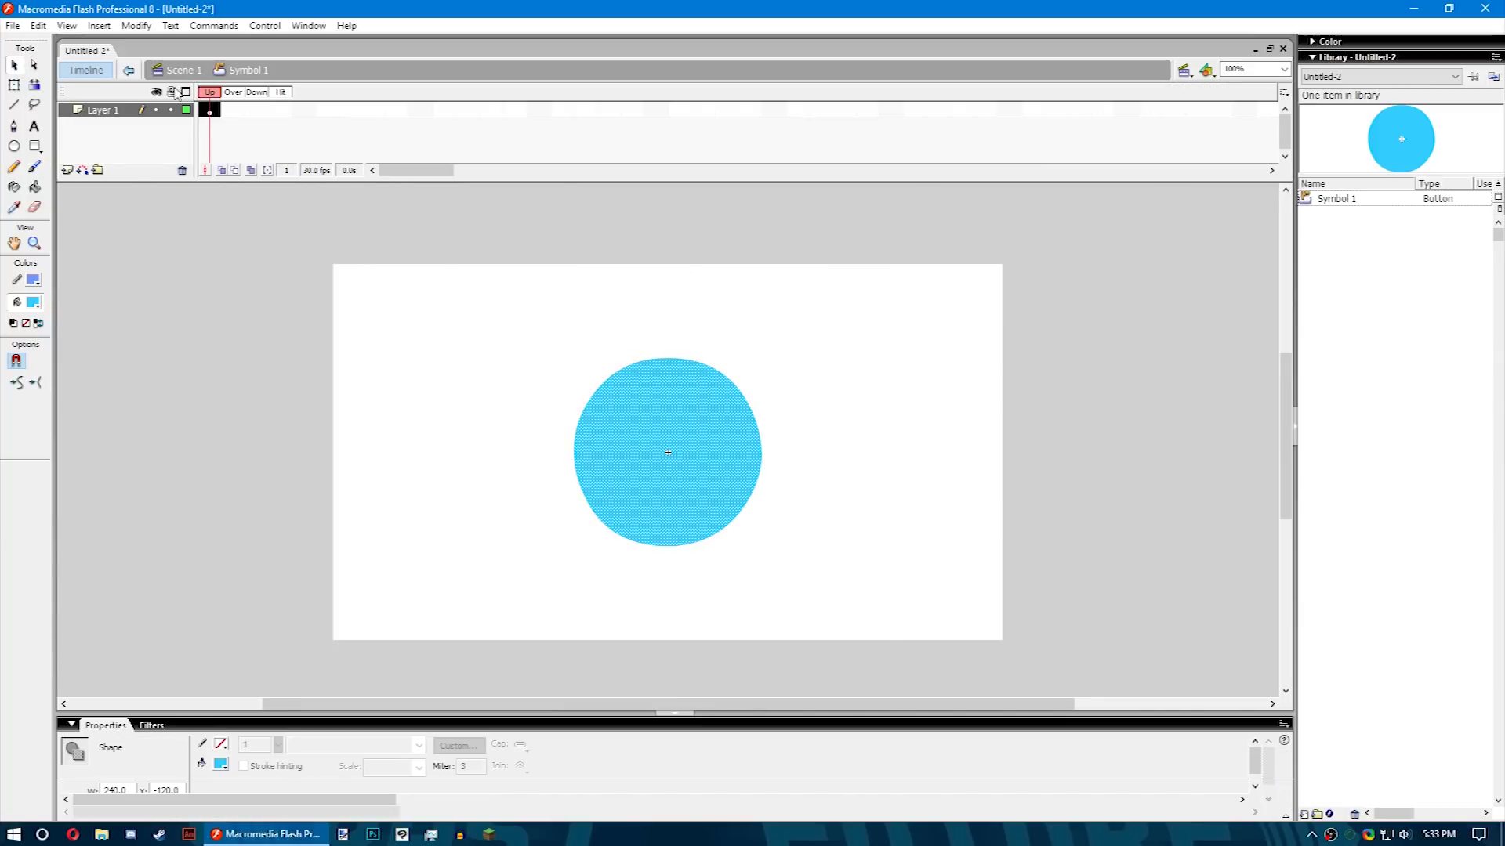
pyautogui.click(811, 400)
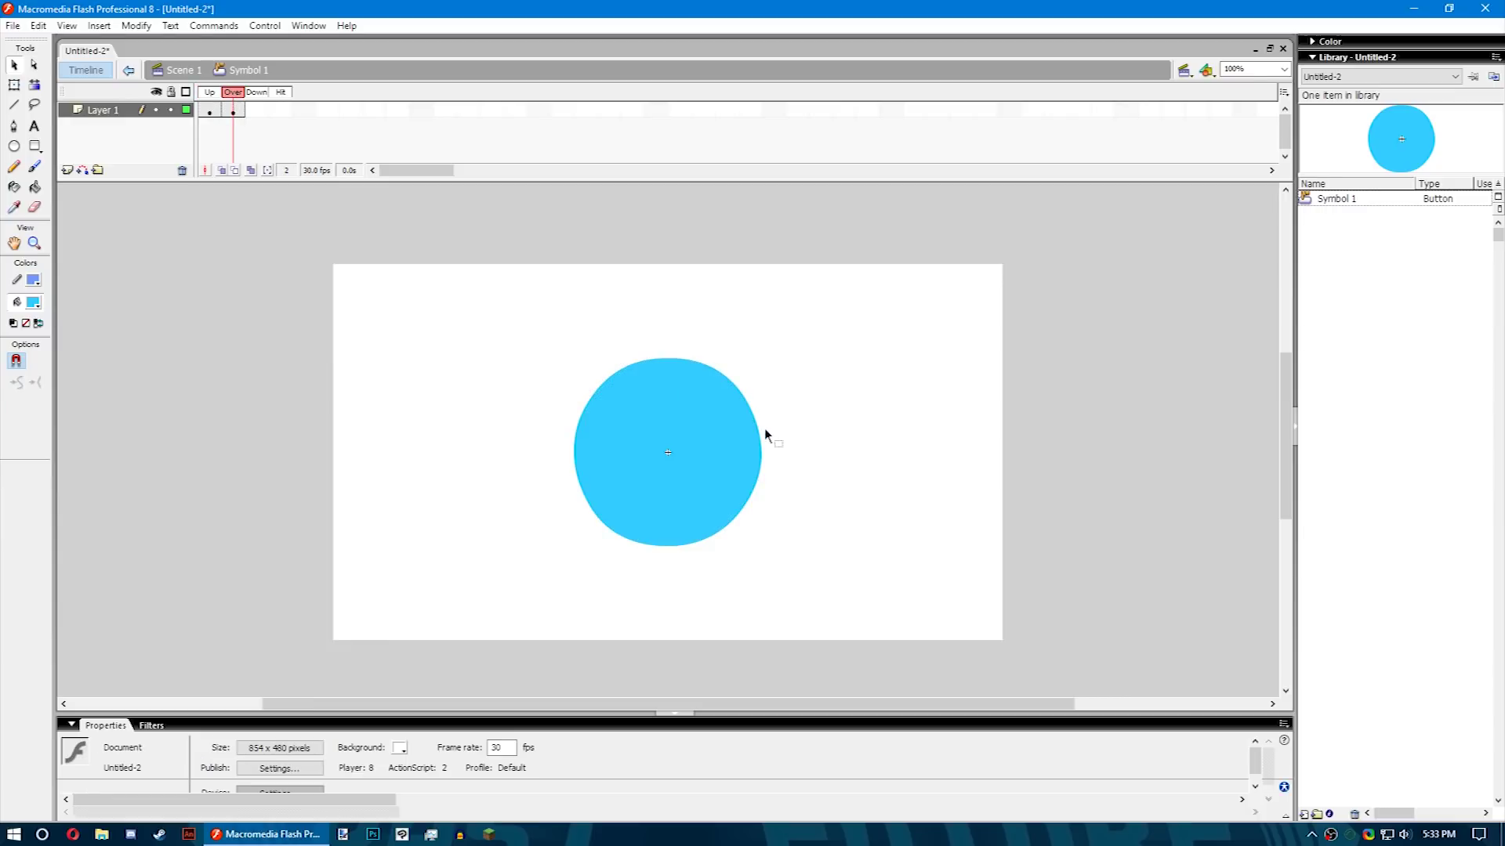
pyautogui.click(678, 447)
pyautogui.click(33, 303)
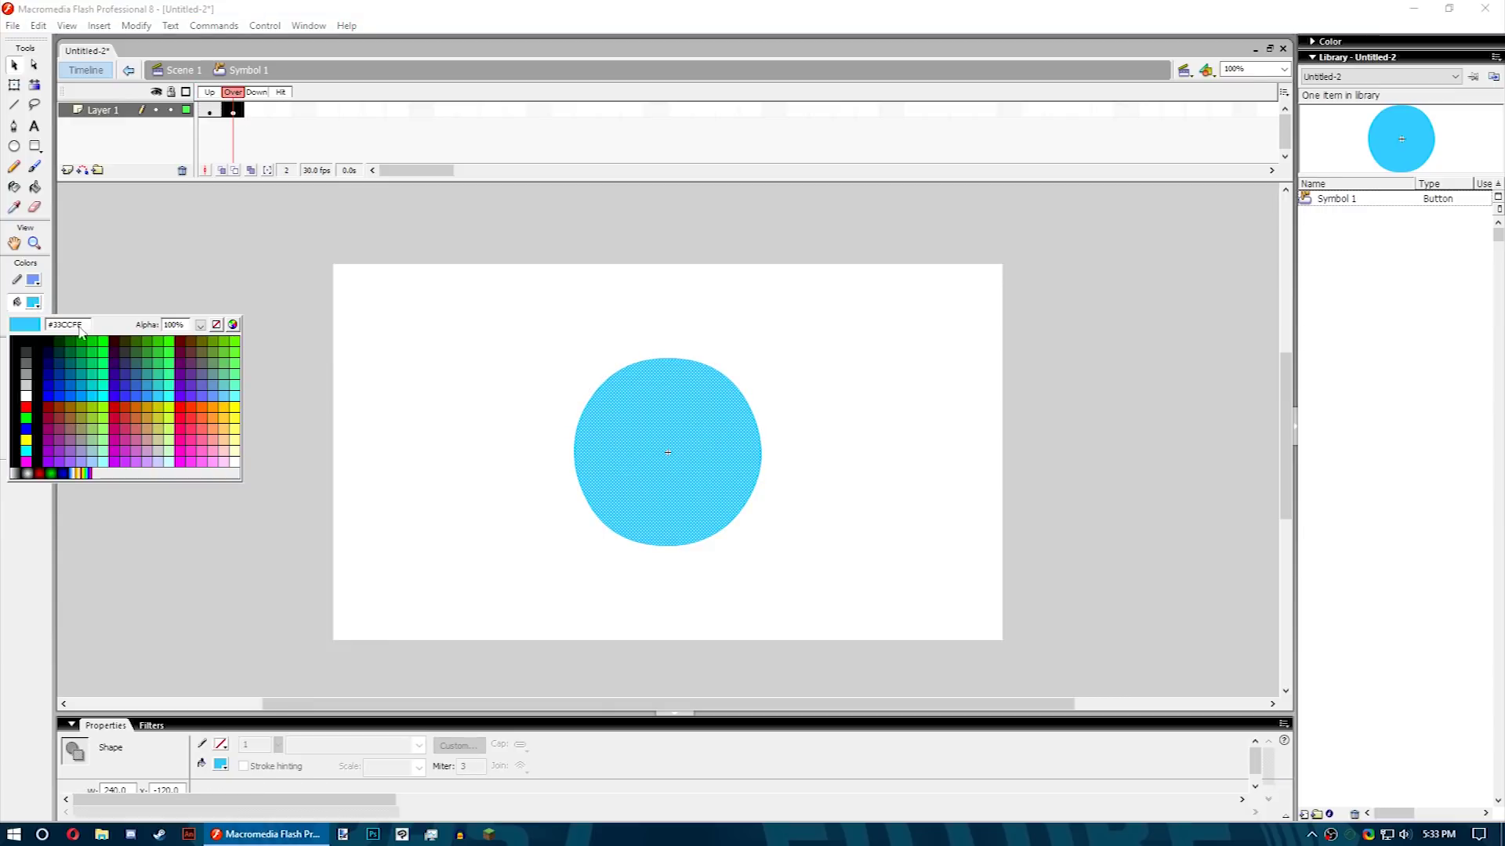
pyautogui.click(93, 339)
pyautogui.click(394, 320)
pyautogui.click(670, 416)
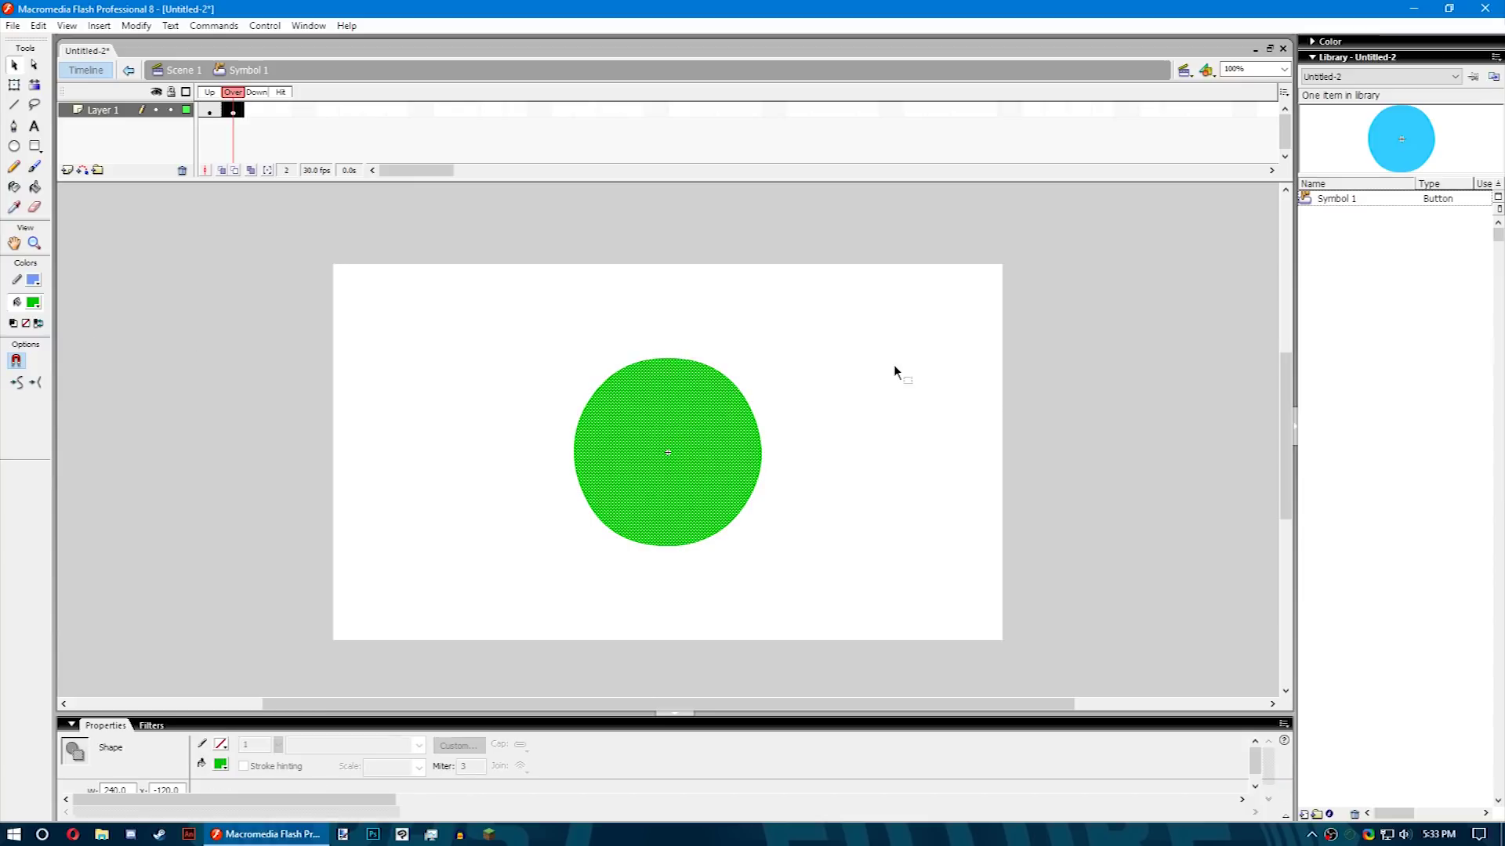
pyautogui.click(894, 365)
# Add a Down-state keyframe and fill that circle orange #CC6633.
pyautogui.press('F6')
pyautogui.click(719, 416)
pyautogui.click(35, 306)
pyautogui.click(135, 417)
pyautogui.click(416, 359)
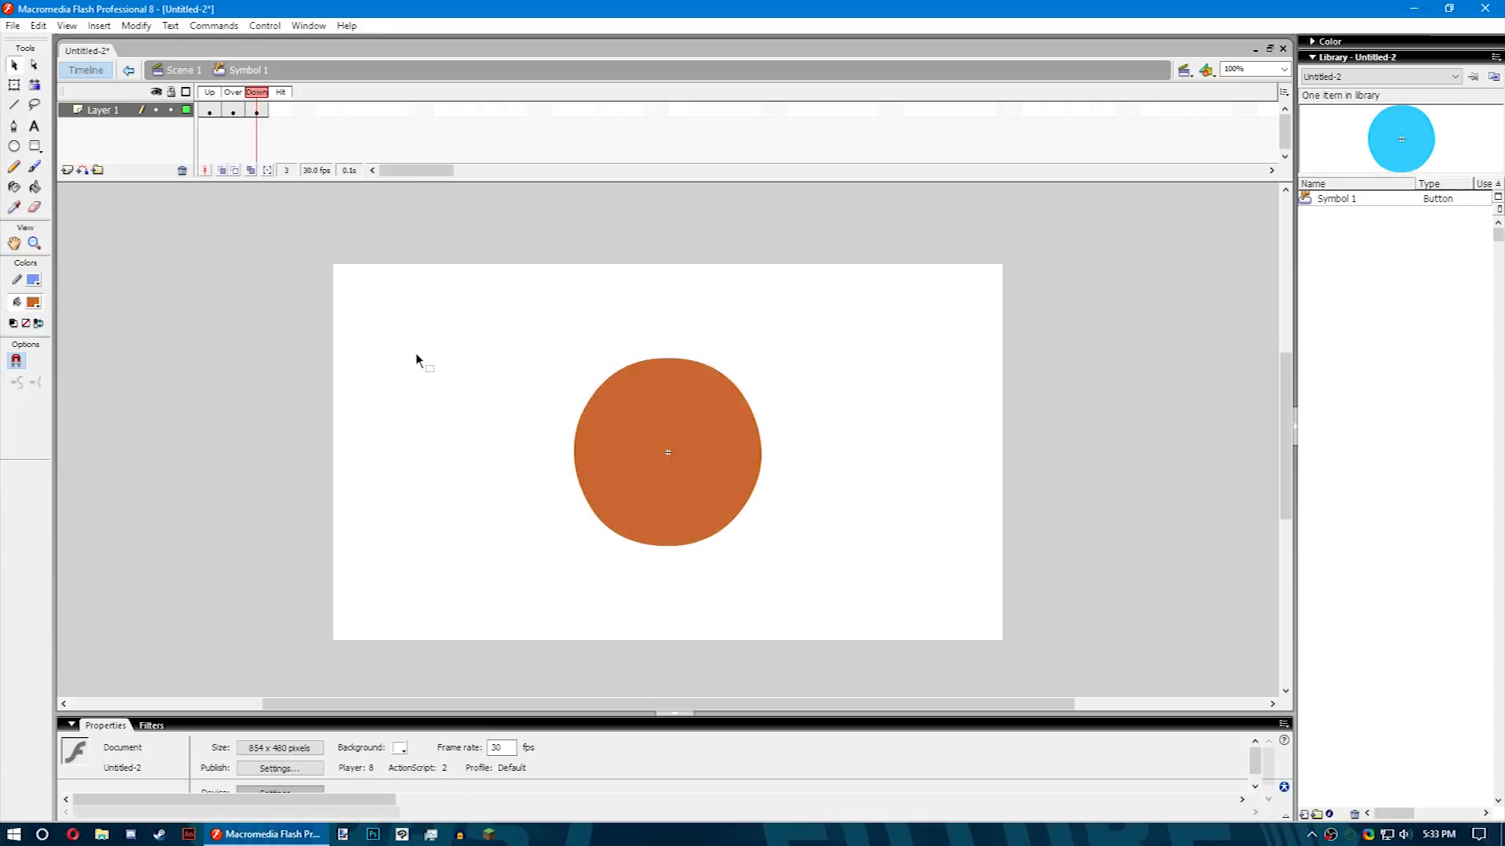
# Test the button in a player window and press it to show the Down state.
pyautogui.click(264, 25)
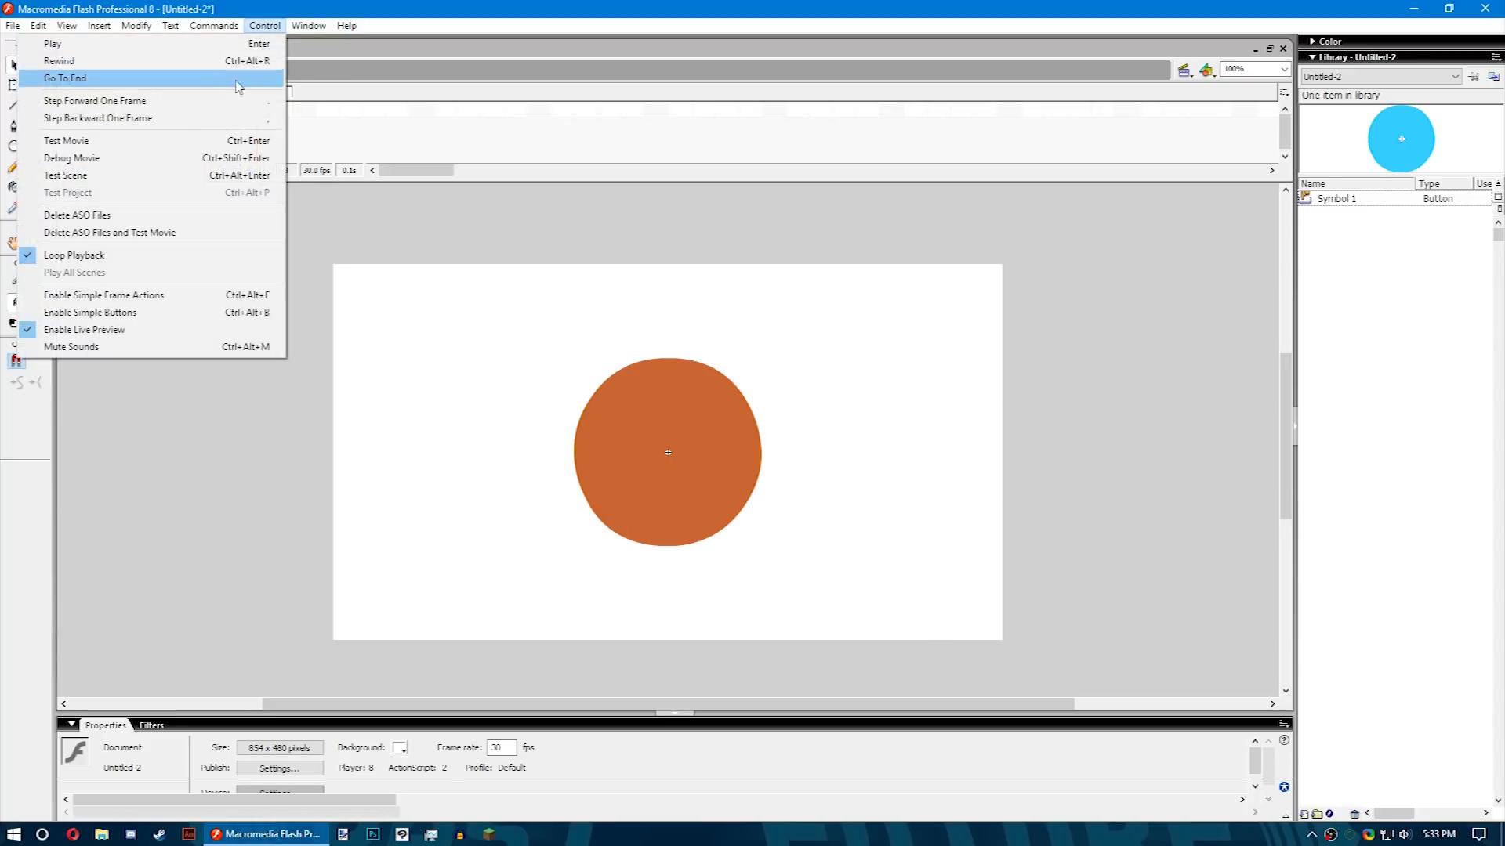
pyautogui.click(118, 138)
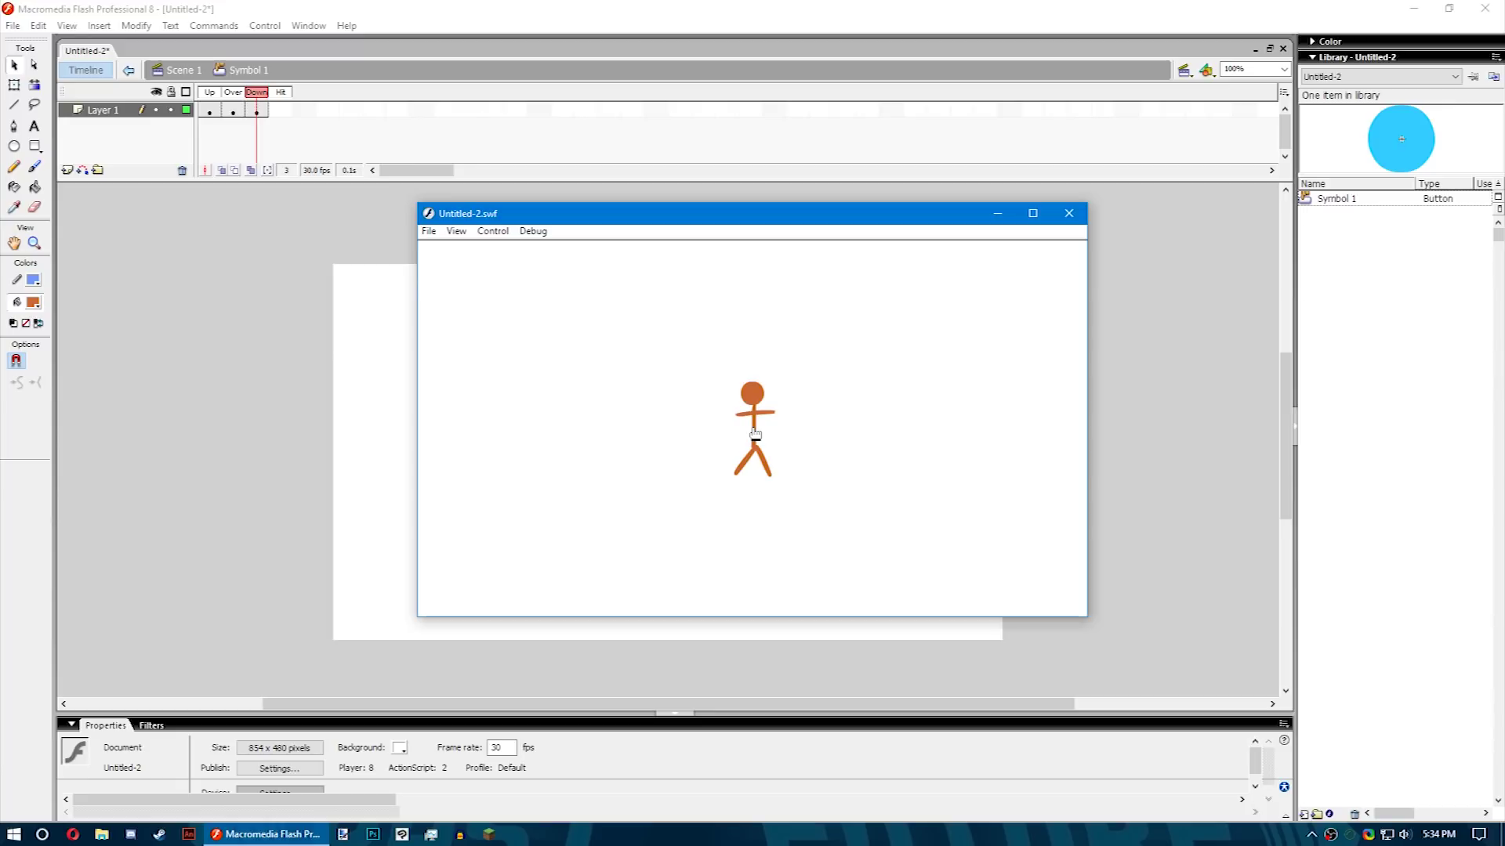
pyautogui.click(756, 434)
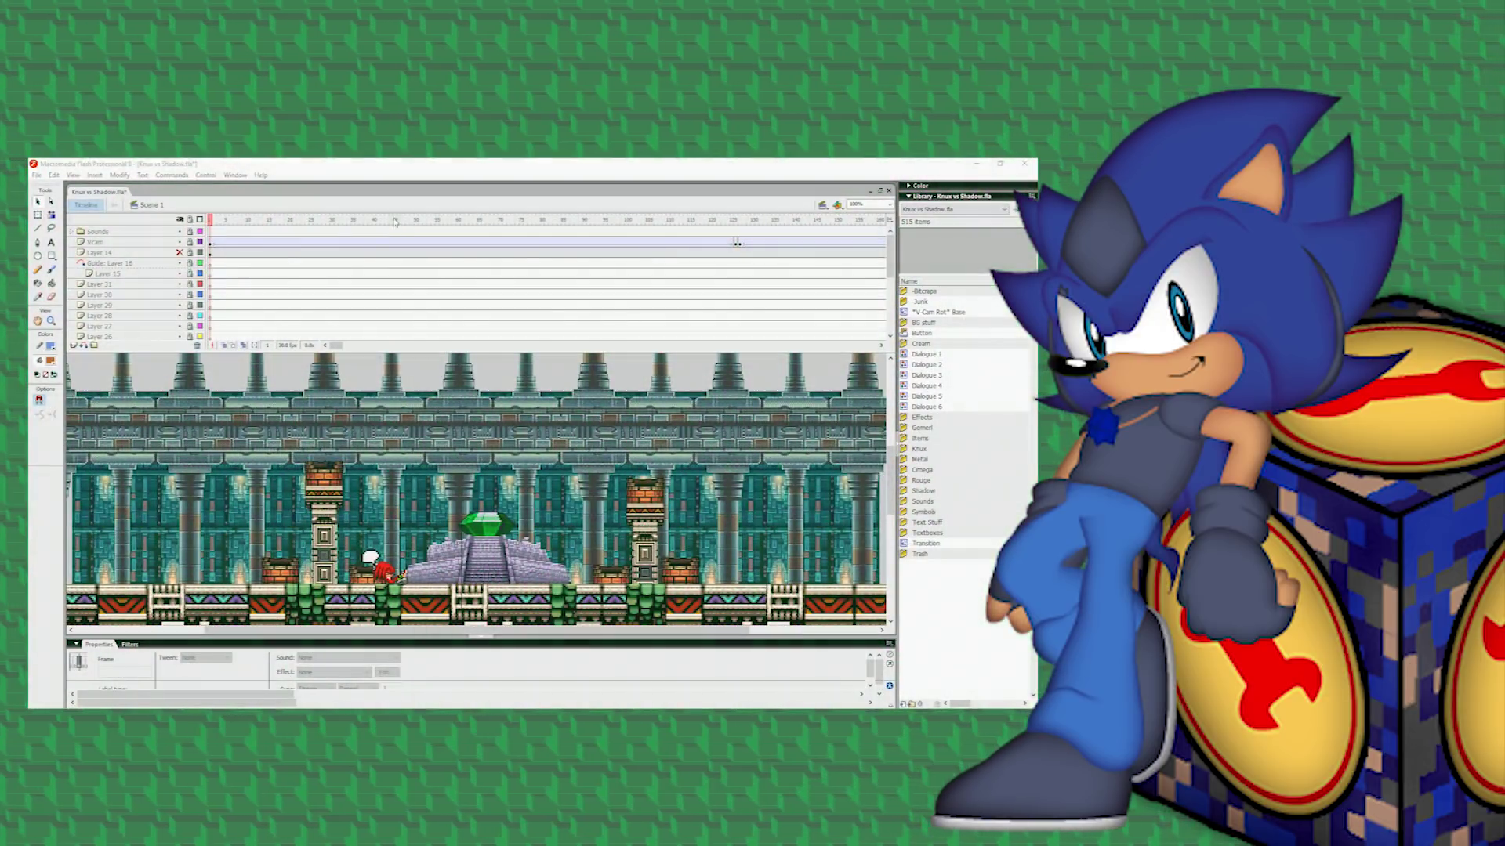
# In Knux vs Shadow.fla, jump to frames around 3472, play briefly and stop.
pyautogui.click(442, 221)
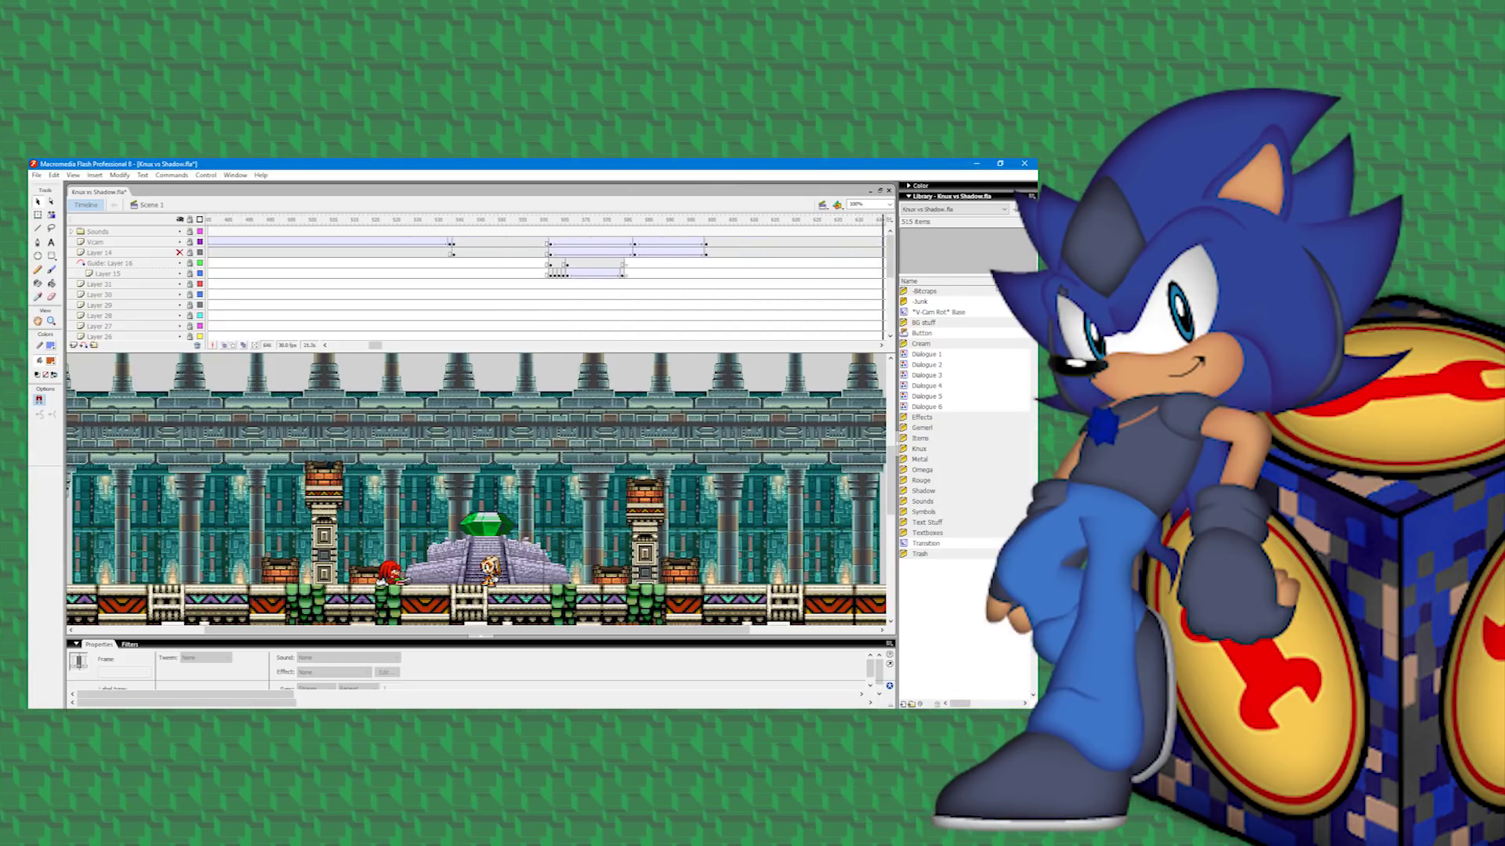
pyautogui.moveTo(381, 345); pyautogui.dragTo(517, 354)
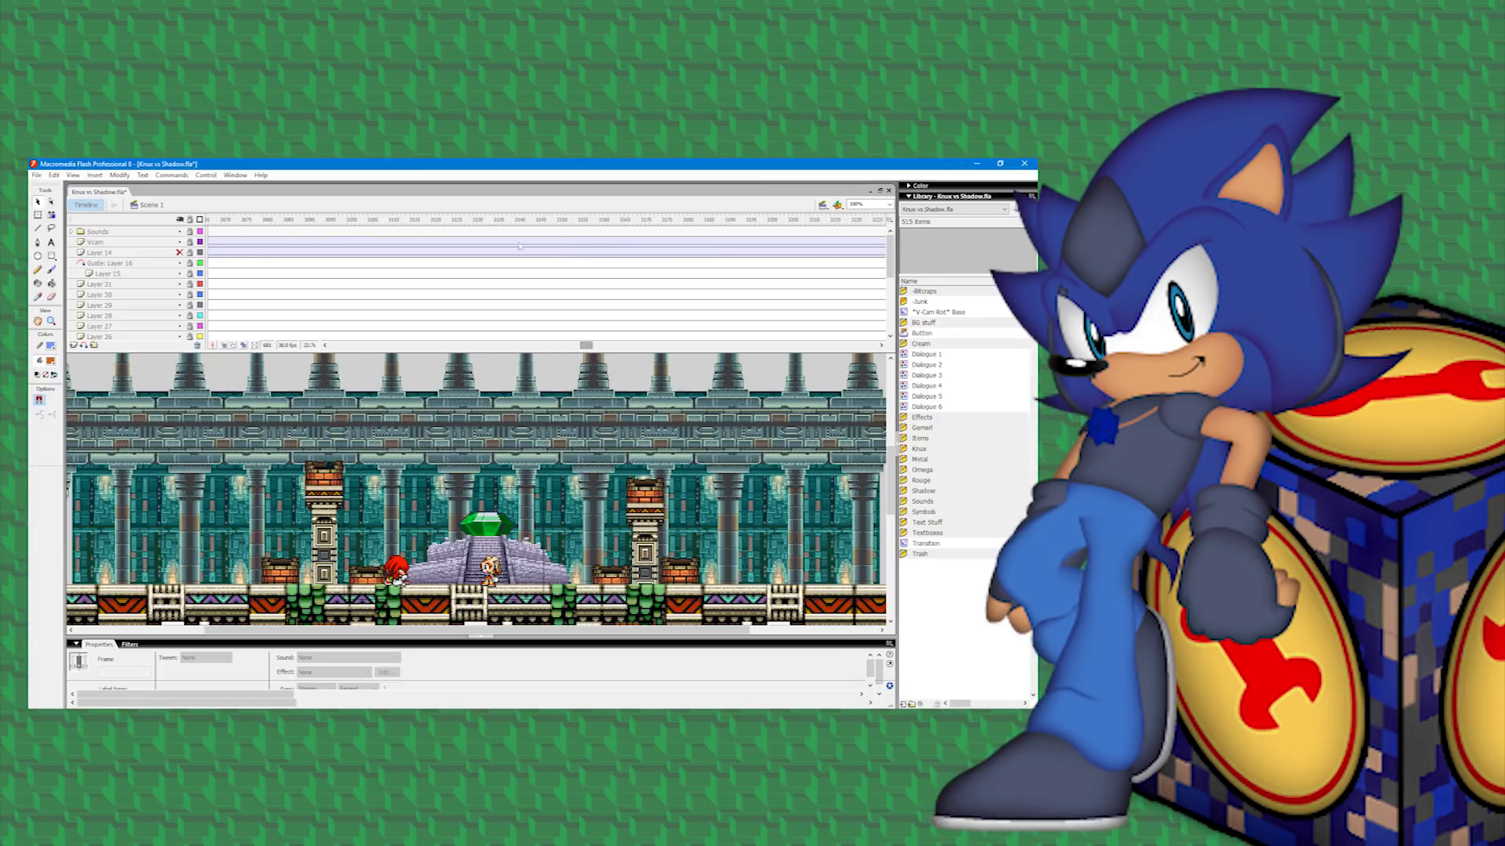
pyautogui.click(487, 221)
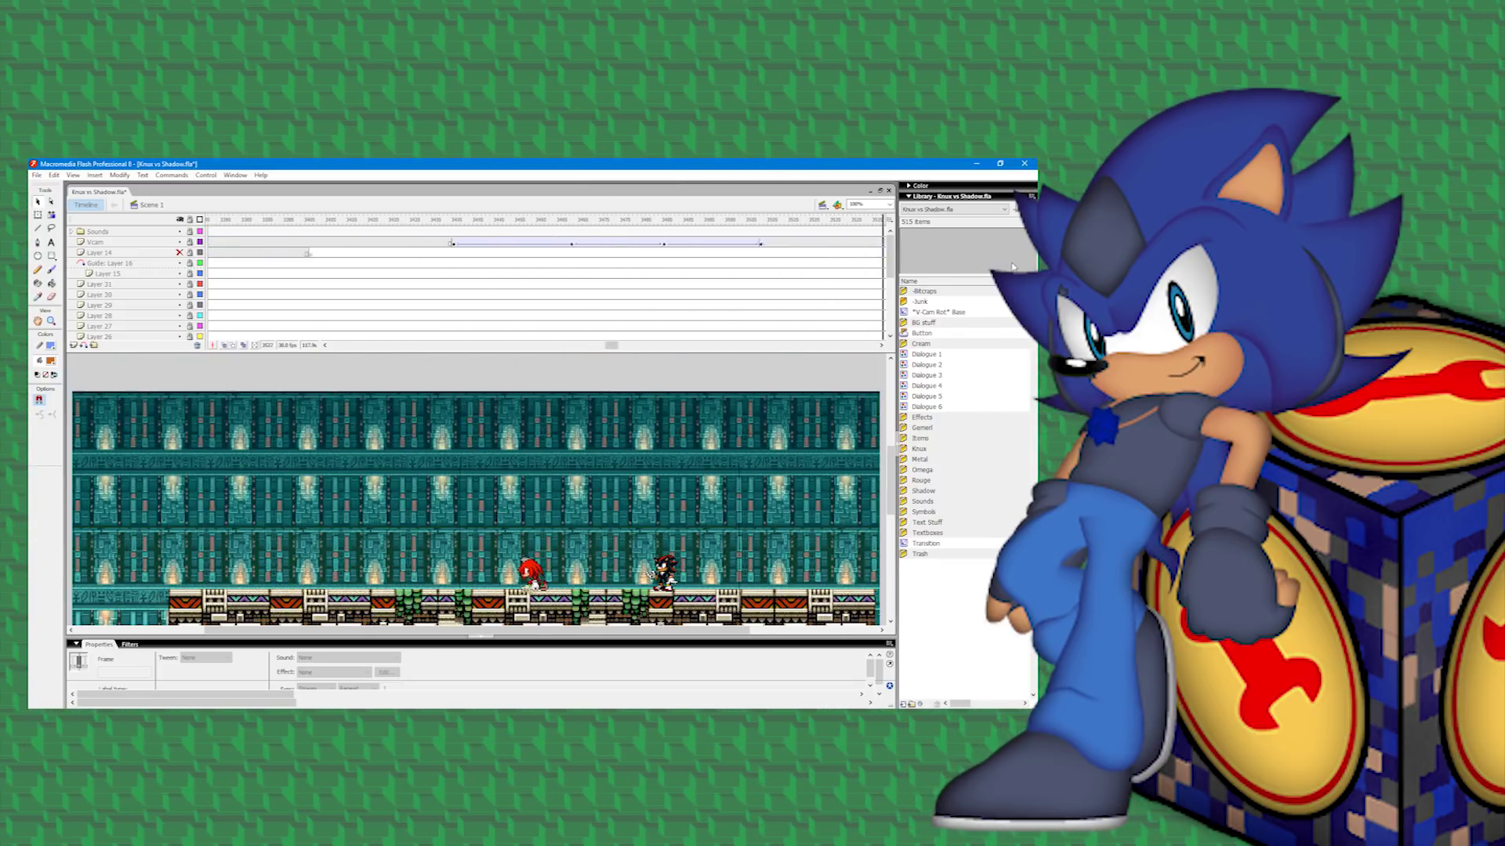
pyautogui.moveTo(420, 289); pyautogui.dragTo(507, 298)
pyautogui.press('Return')
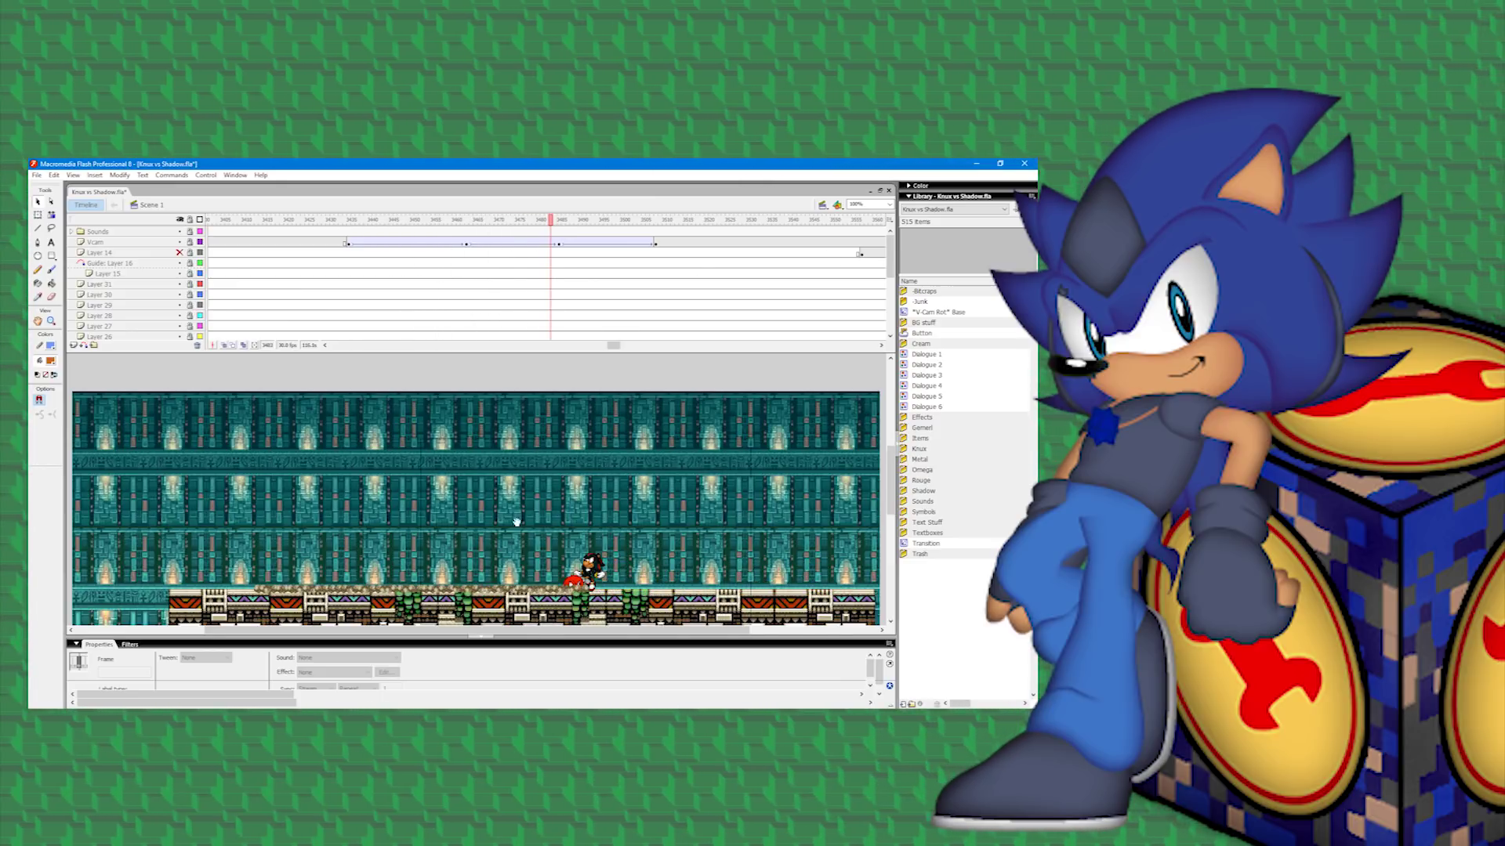
pyautogui.moveTo(516, 522); pyautogui.dragTo(503, 473)
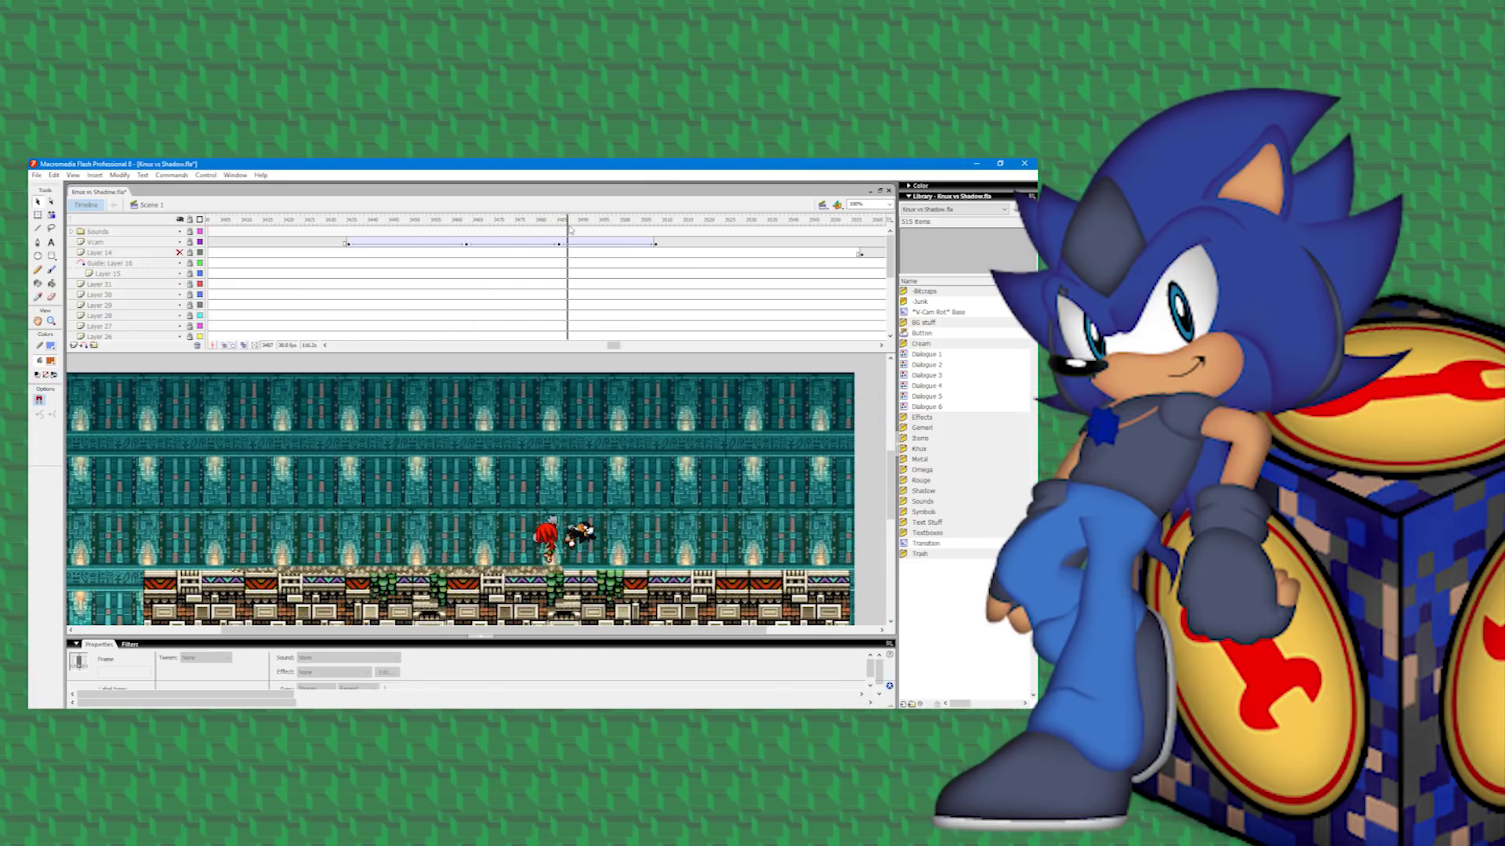
pyautogui.click(665, 255)
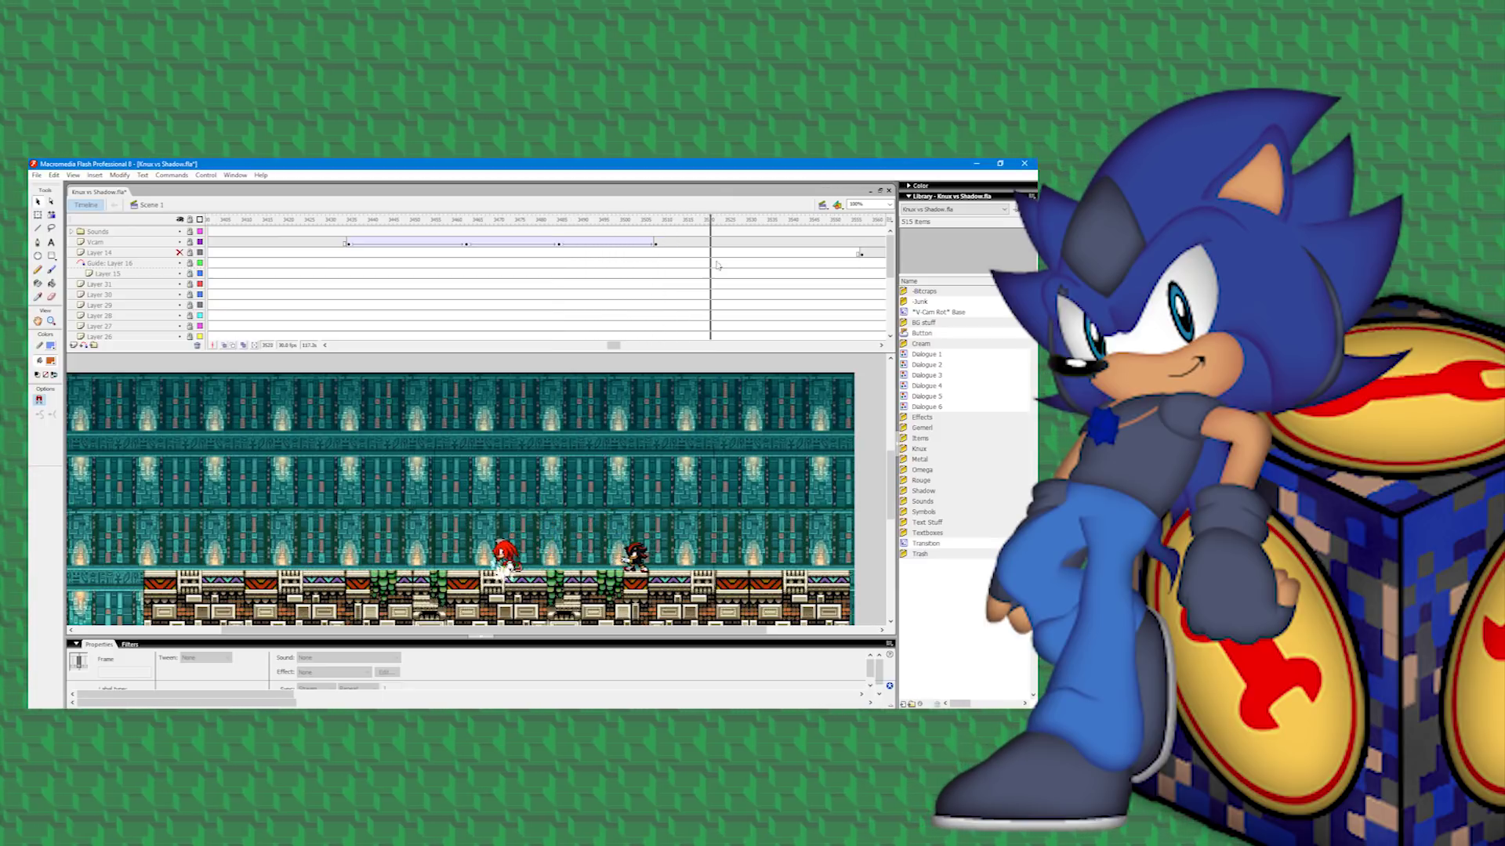